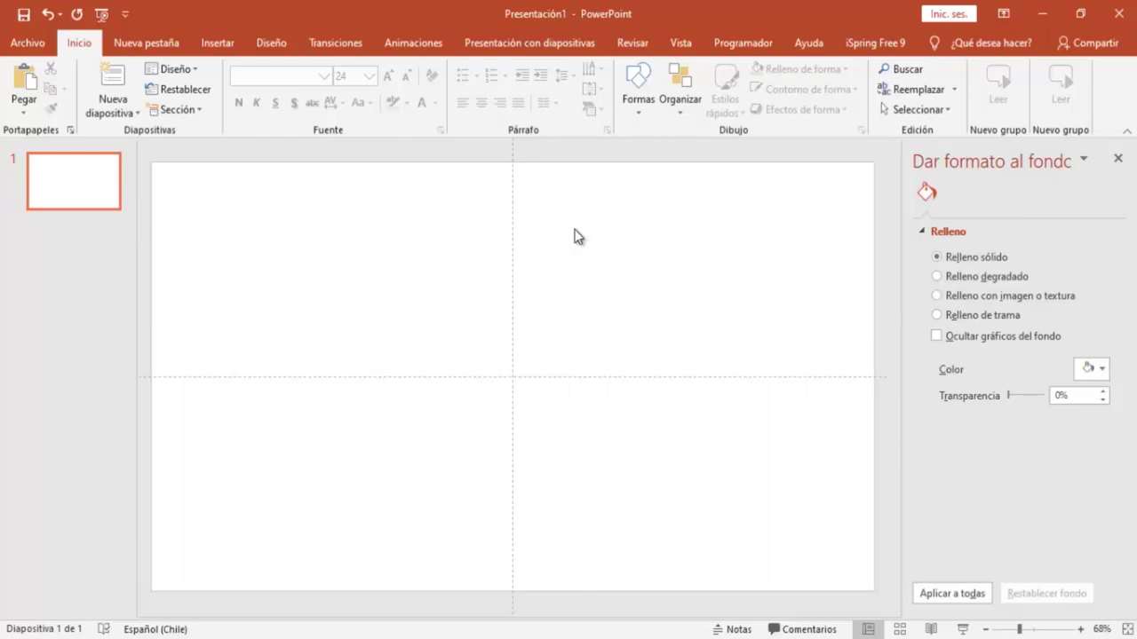
# Switch to the Presentación con diapositivas (slide show) settings
pyautogui.click(487, 47)
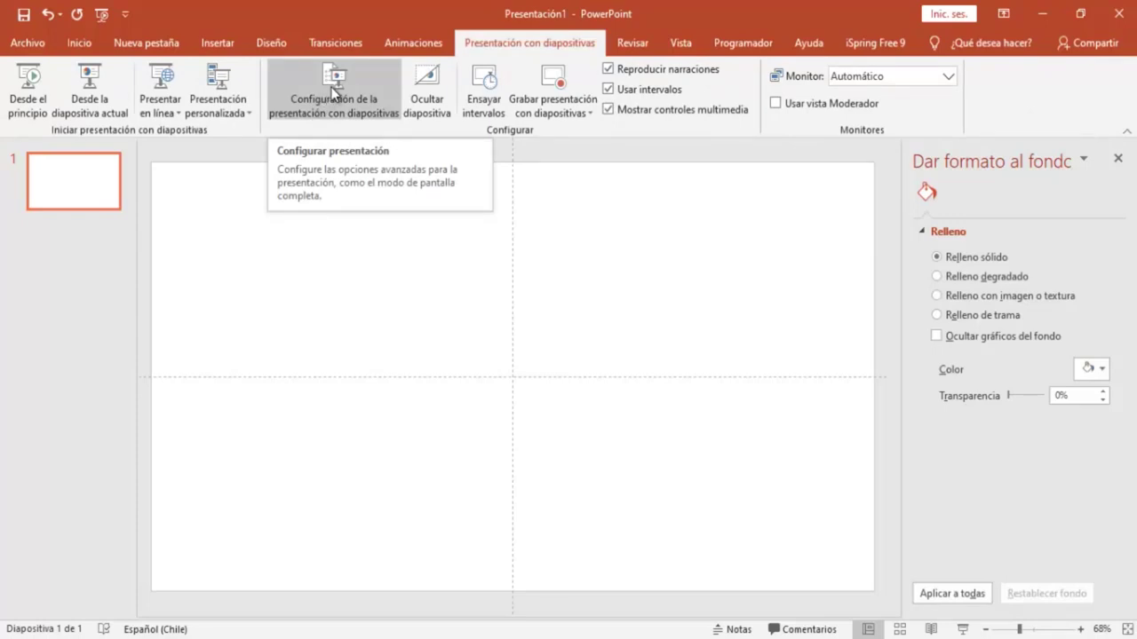
# Set the show type to Examinada en exposición (pantalla completa) in Configuración de la presentación
pyautogui.click(332, 85)
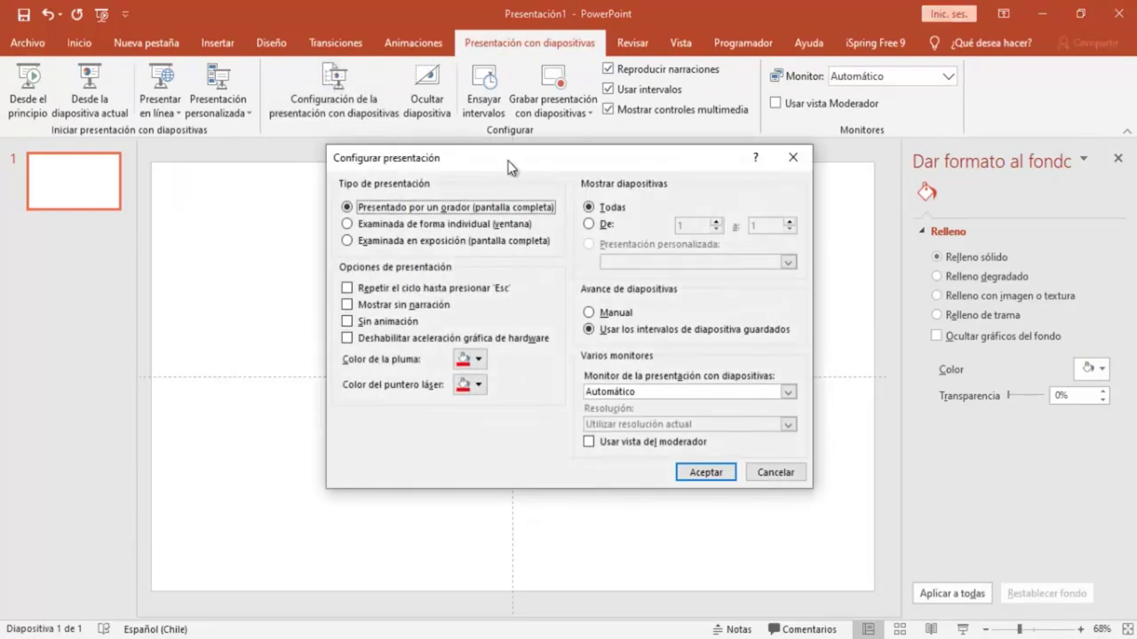
pyautogui.moveTo(497, 161); pyautogui.dragTo(411, 112)
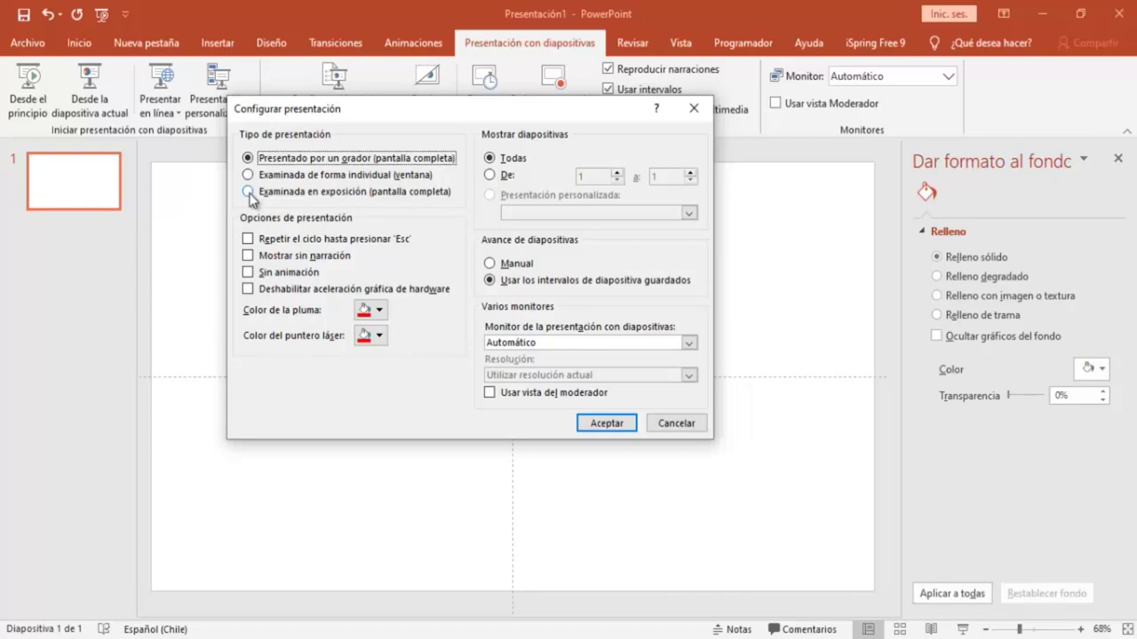
pyautogui.click(248, 192)
pyautogui.click(606, 423)
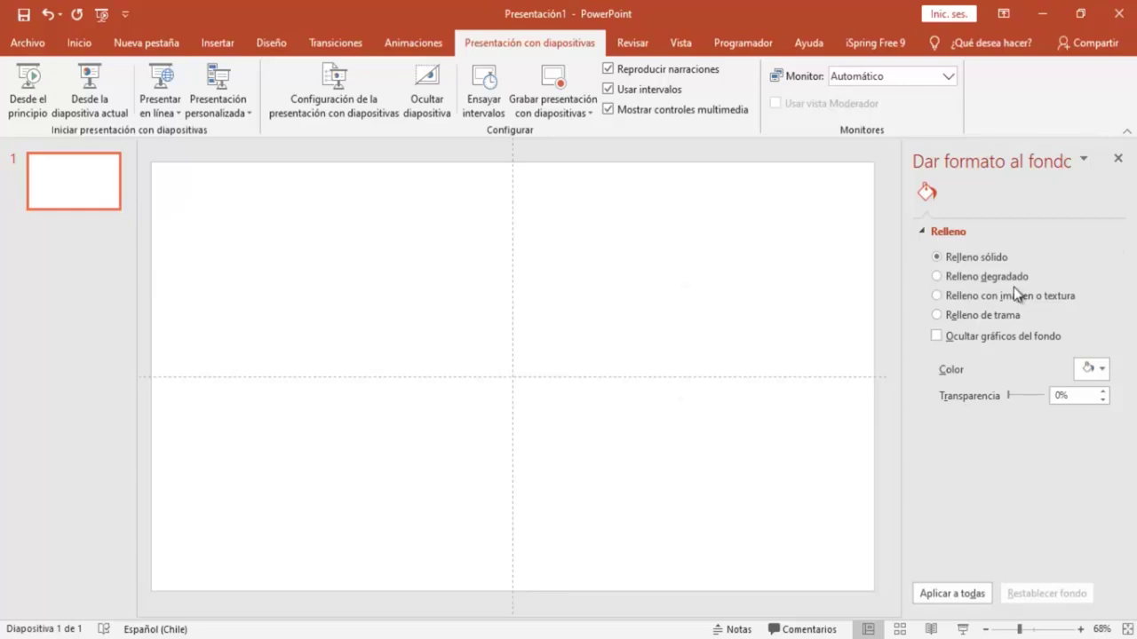
# Fill slide 1's background with the picture Infantilis.jpg from this computer
pyautogui.click(937, 302)
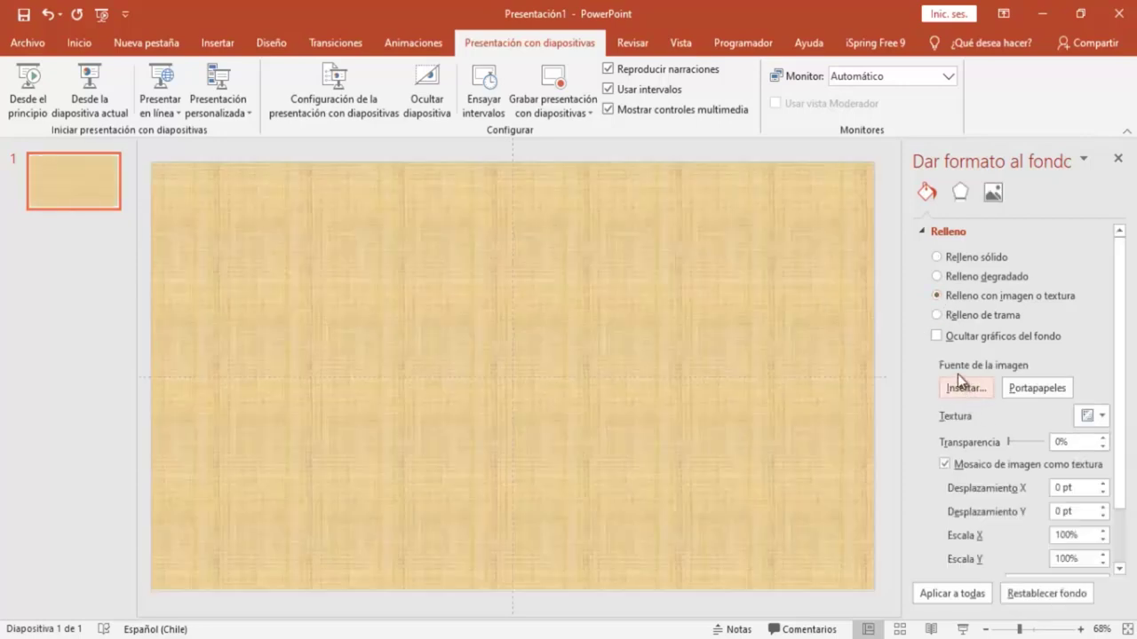
pyautogui.click(969, 396)
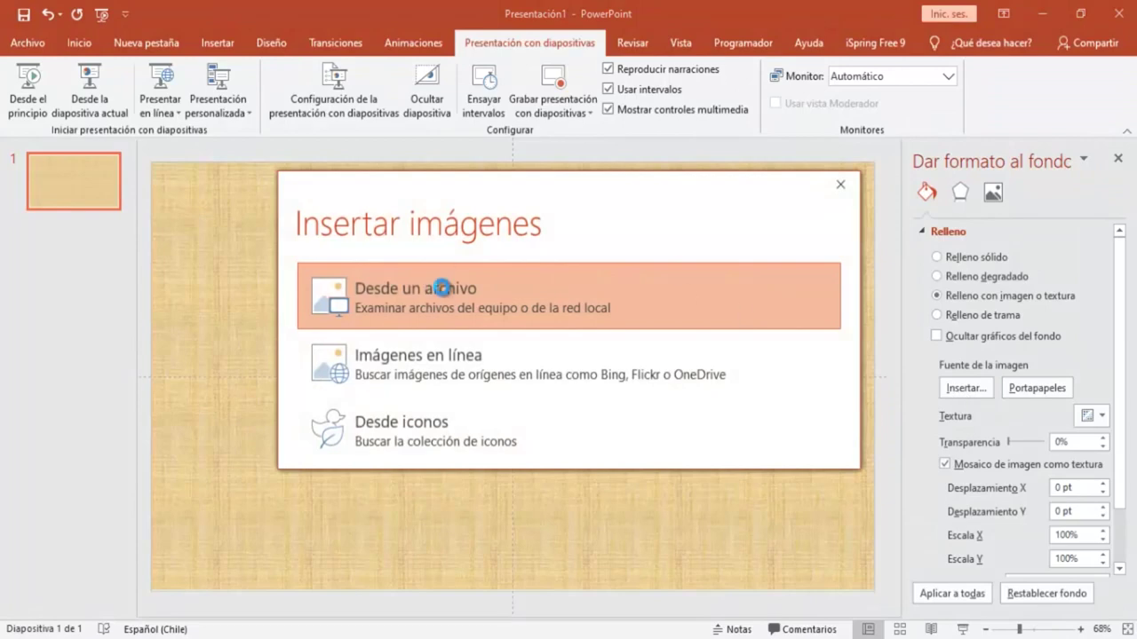
pyautogui.click(441, 288)
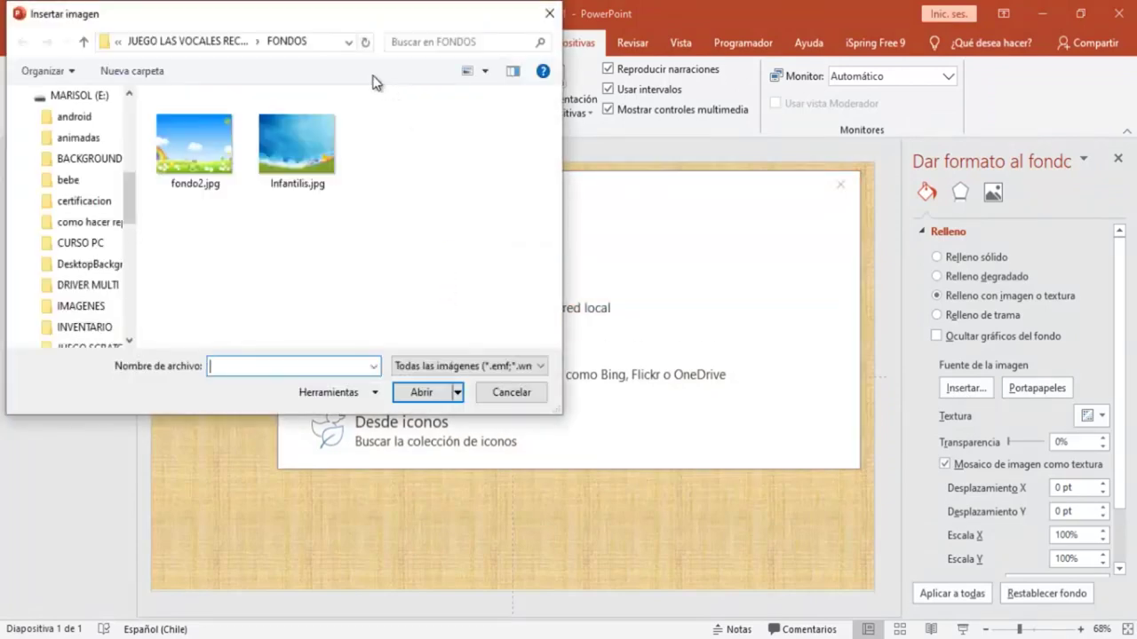
pyautogui.moveTo(318, 17); pyautogui.dragTo(489, 31)
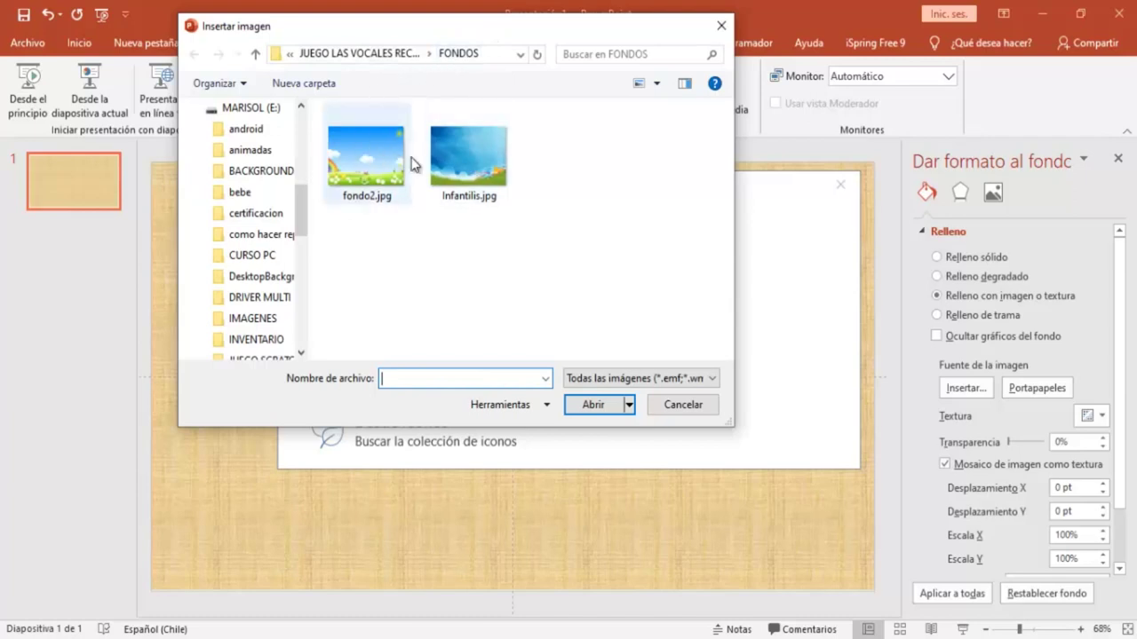
pyautogui.click(469, 165)
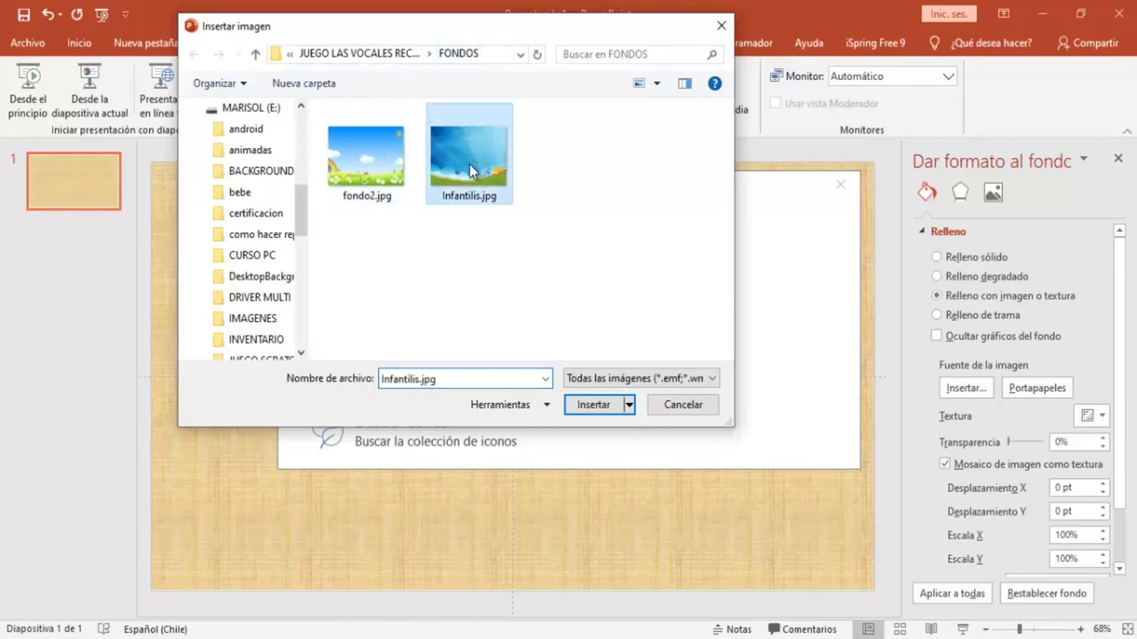
pyautogui.click(593, 413)
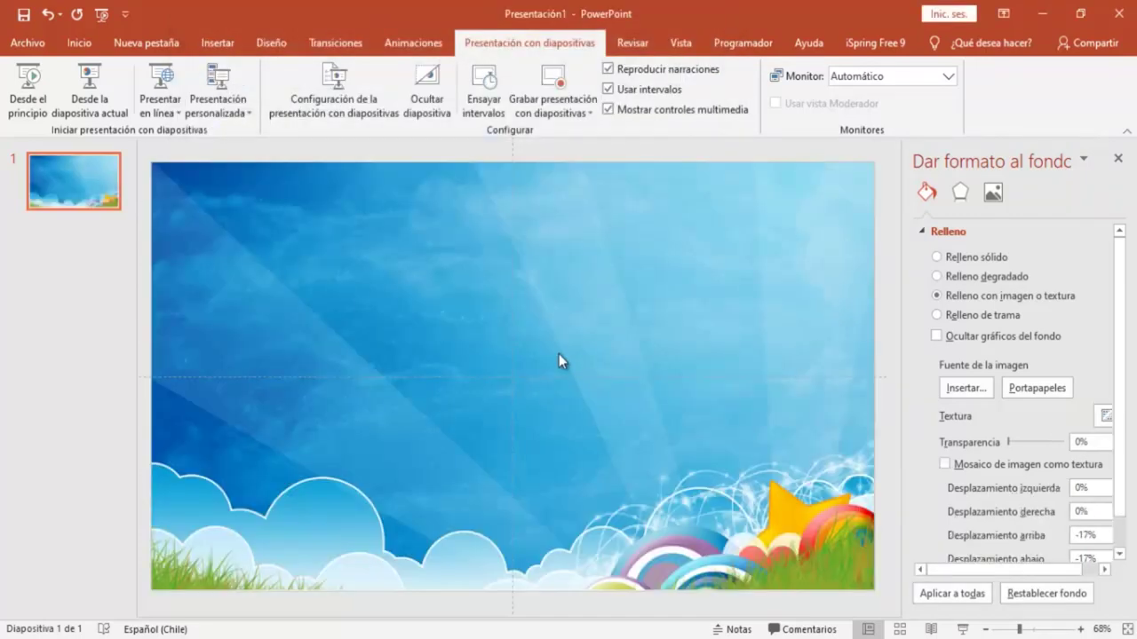
pyautogui.click(49, 197)
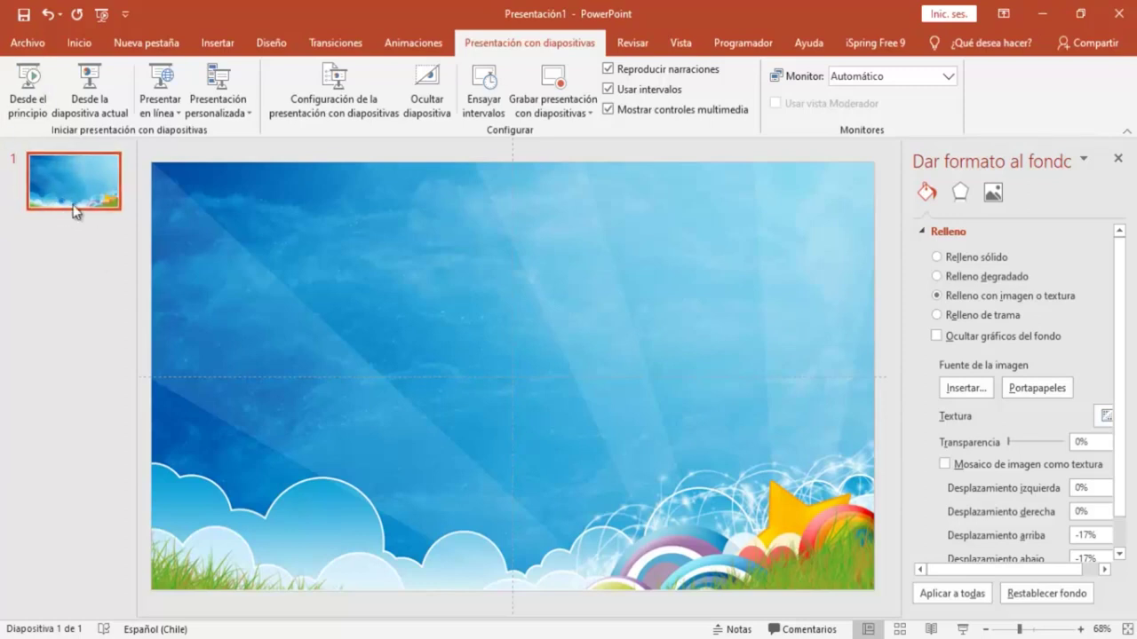
pyautogui.click(210, 46)
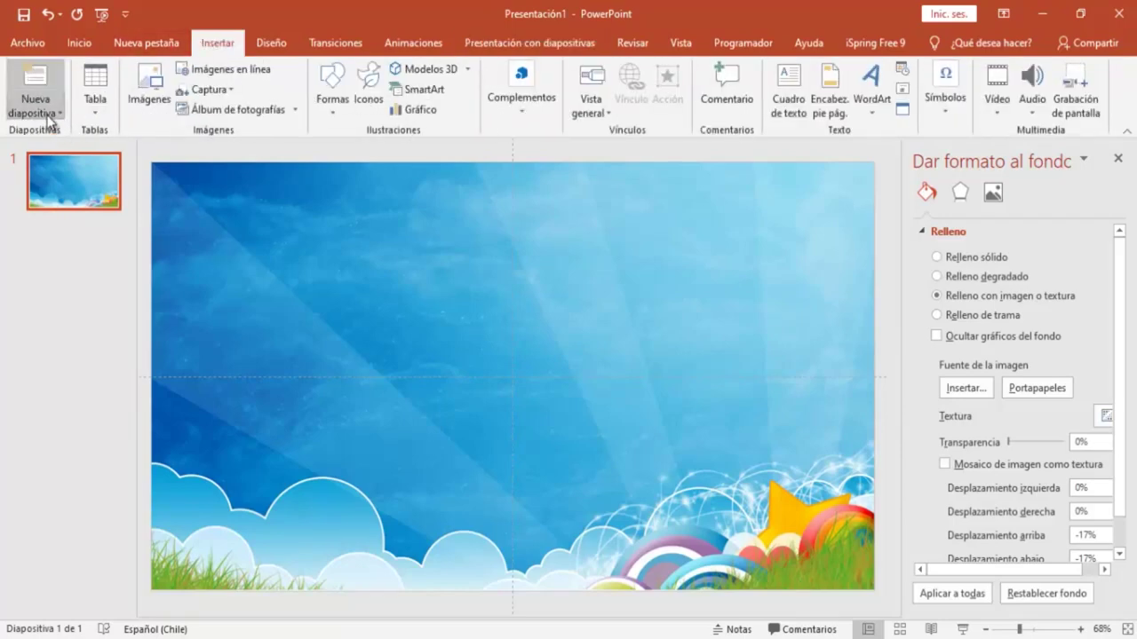
# Add a new slide 2 with fondo2.jpg as its picture background
pyautogui.click(50, 113)
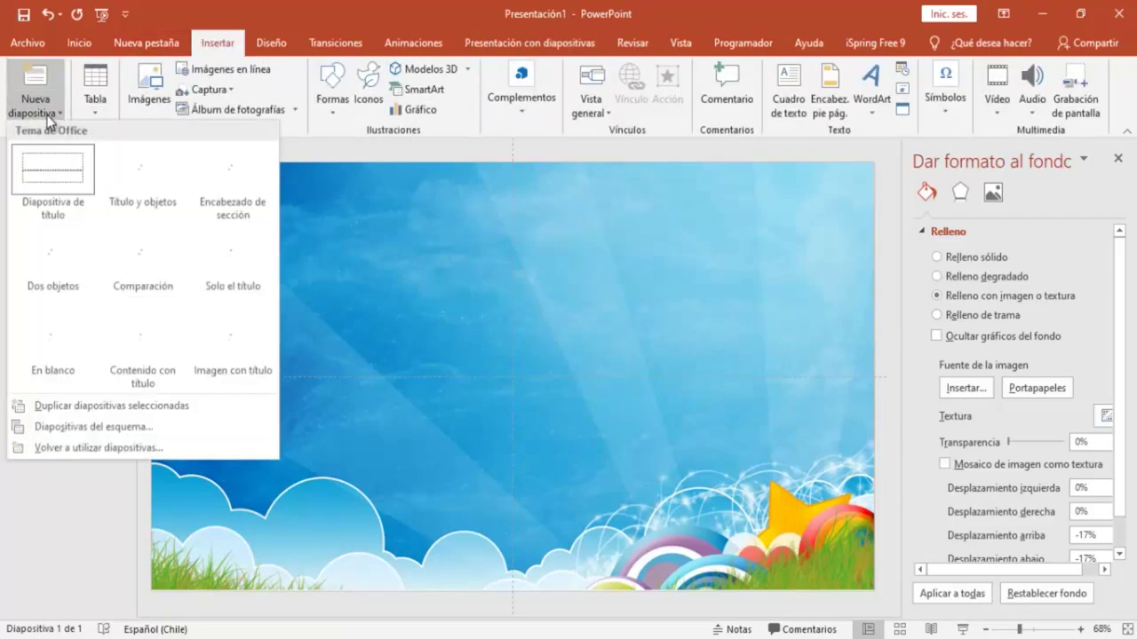
pyautogui.click(41, 325)
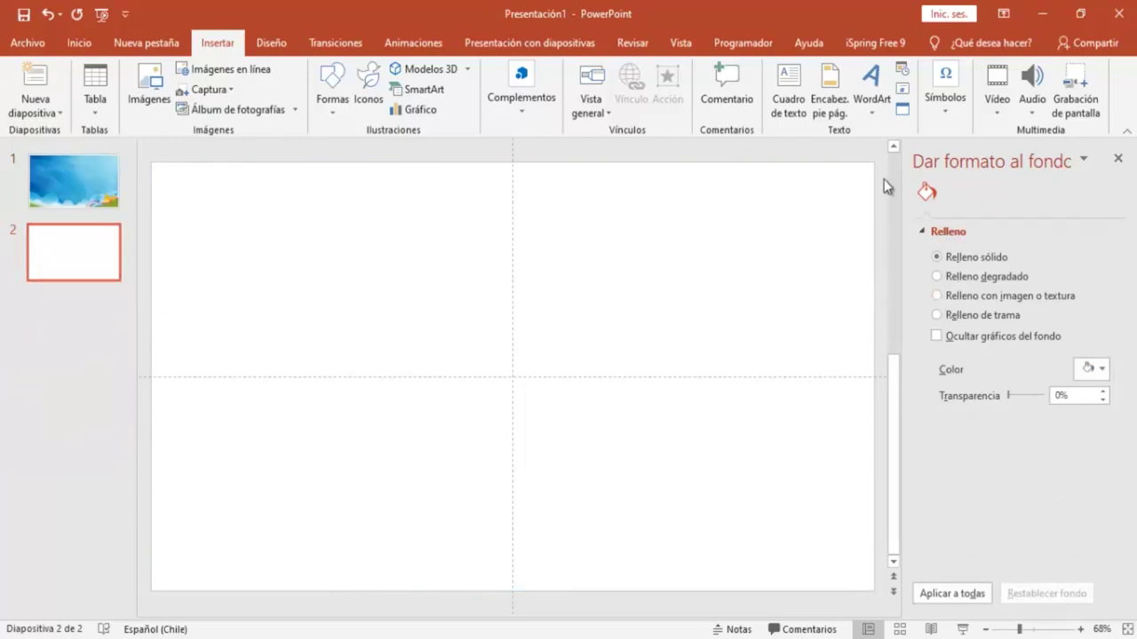
pyautogui.click(937, 295)
pyautogui.click(977, 391)
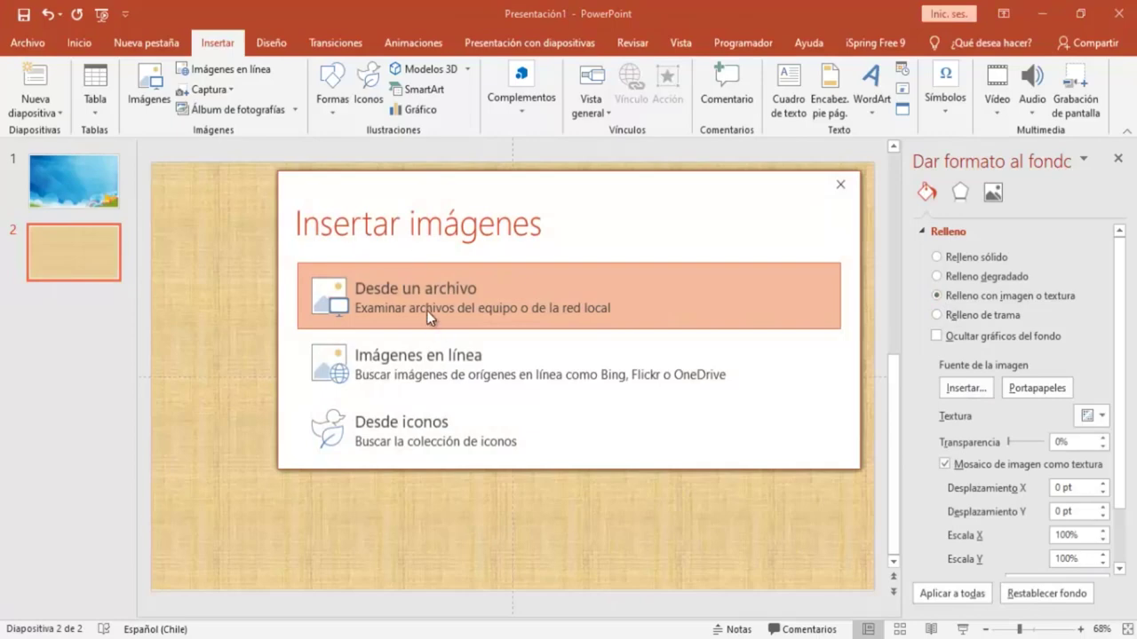
pyautogui.click(421, 298)
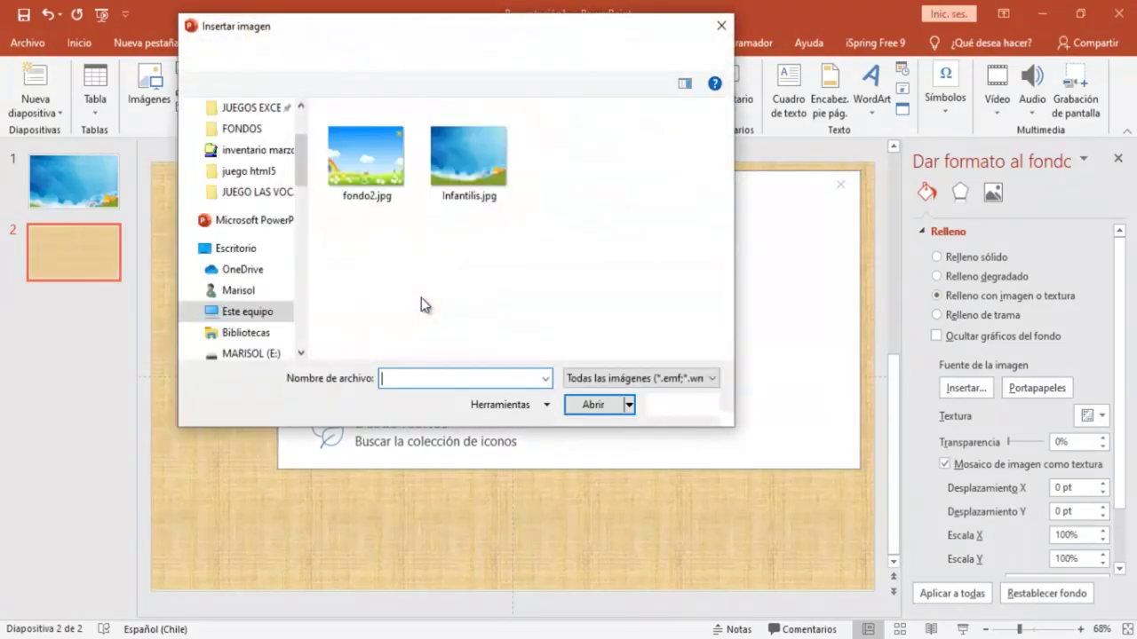
pyautogui.click(360, 164)
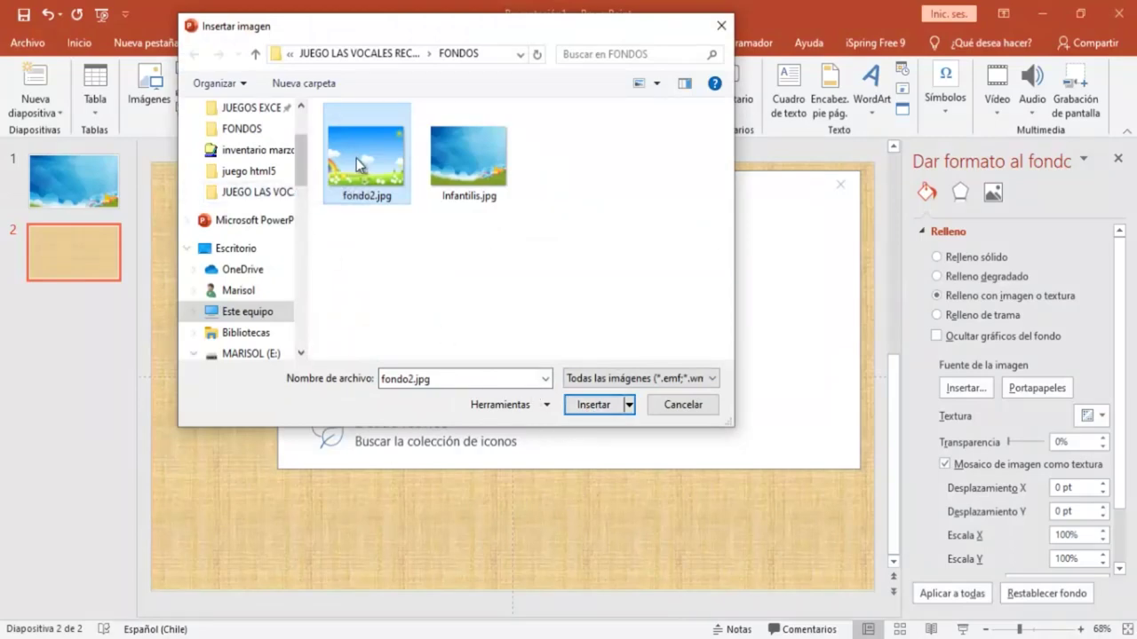
pyautogui.click(576, 405)
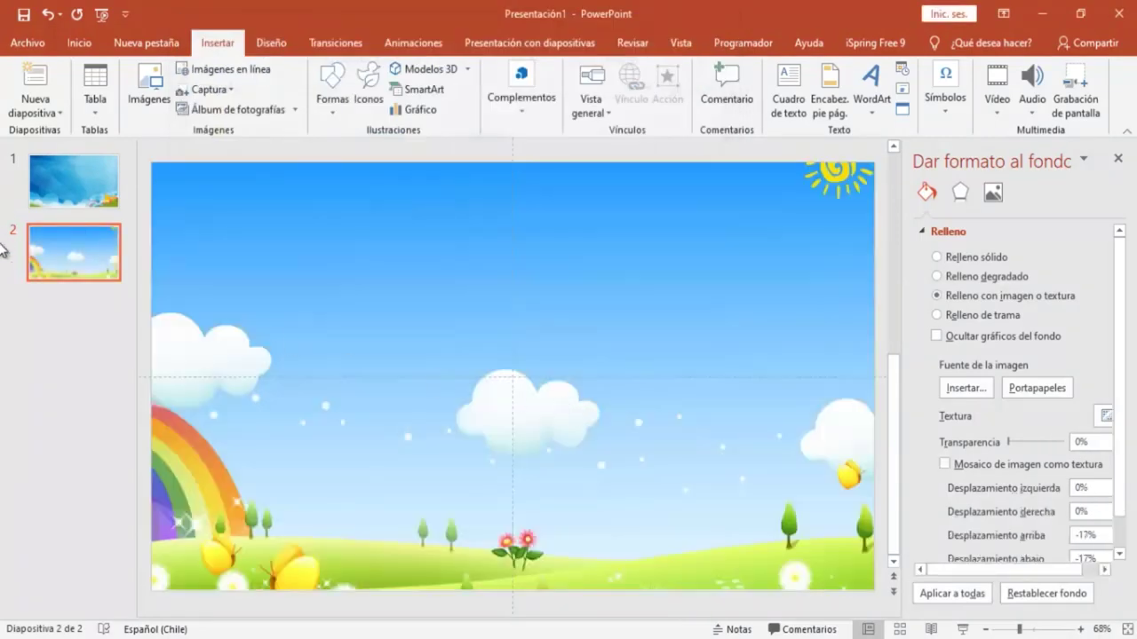
# Duplicate slide 2 as slide 3, then review the three slides
pyautogui.rightClick(46, 271)
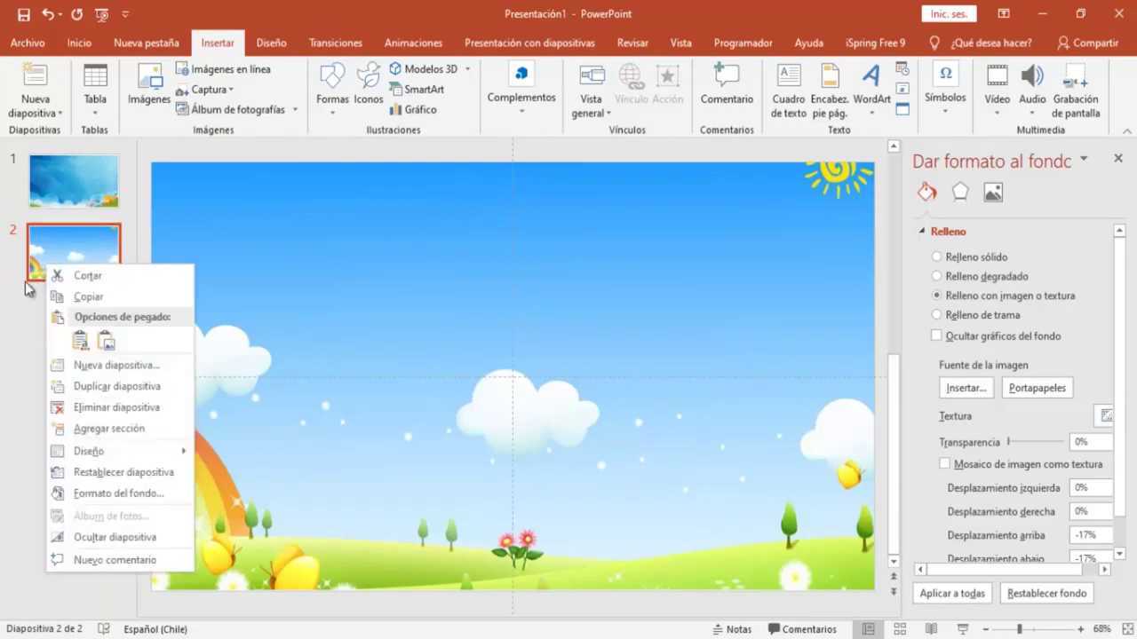
pyautogui.click(79, 386)
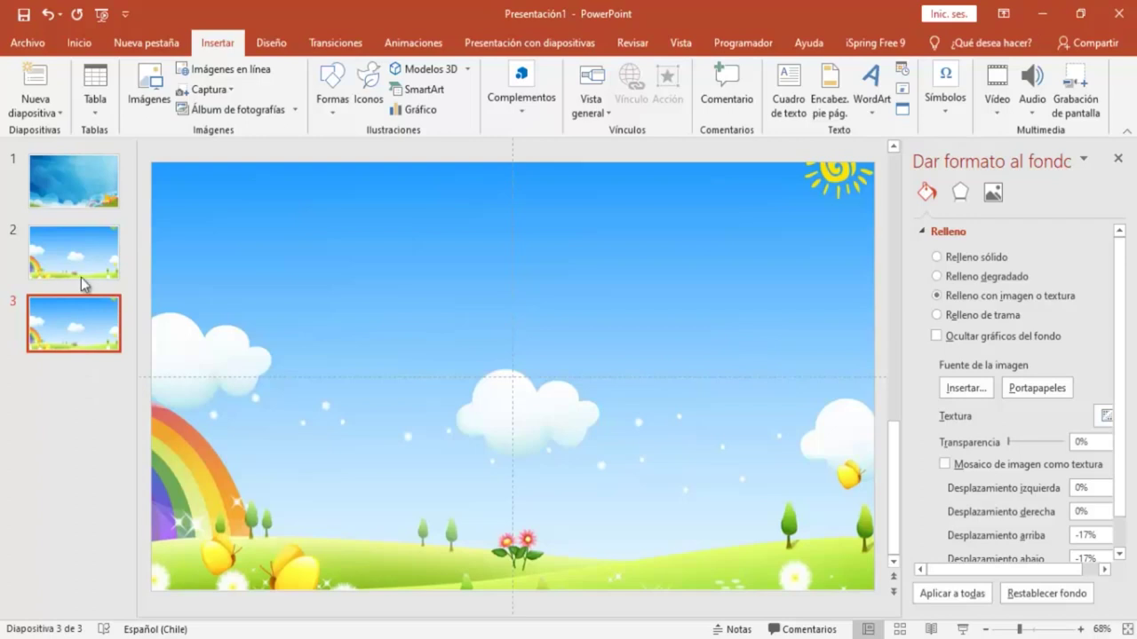
pyautogui.click(68, 183)
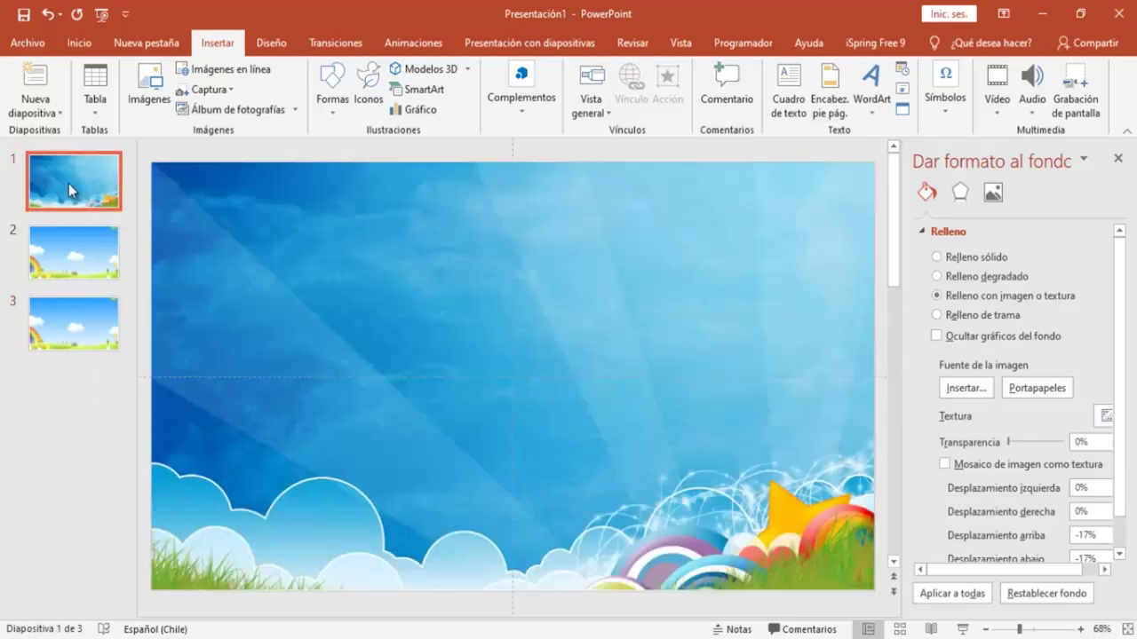
pyautogui.click(71, 253)
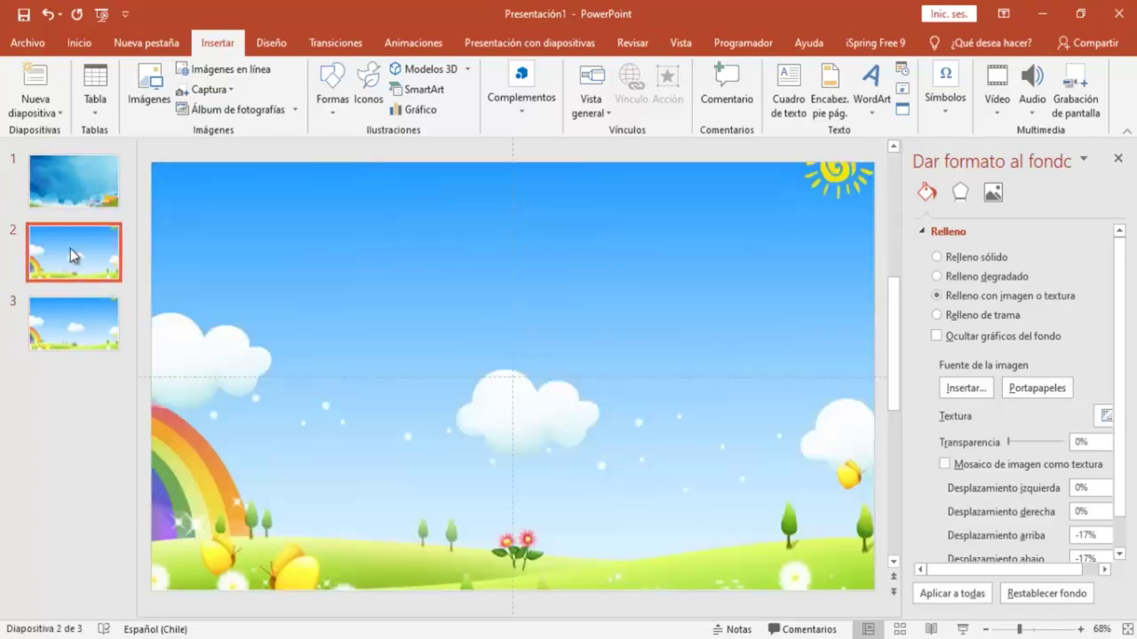
pyautogui.click(49, 337)
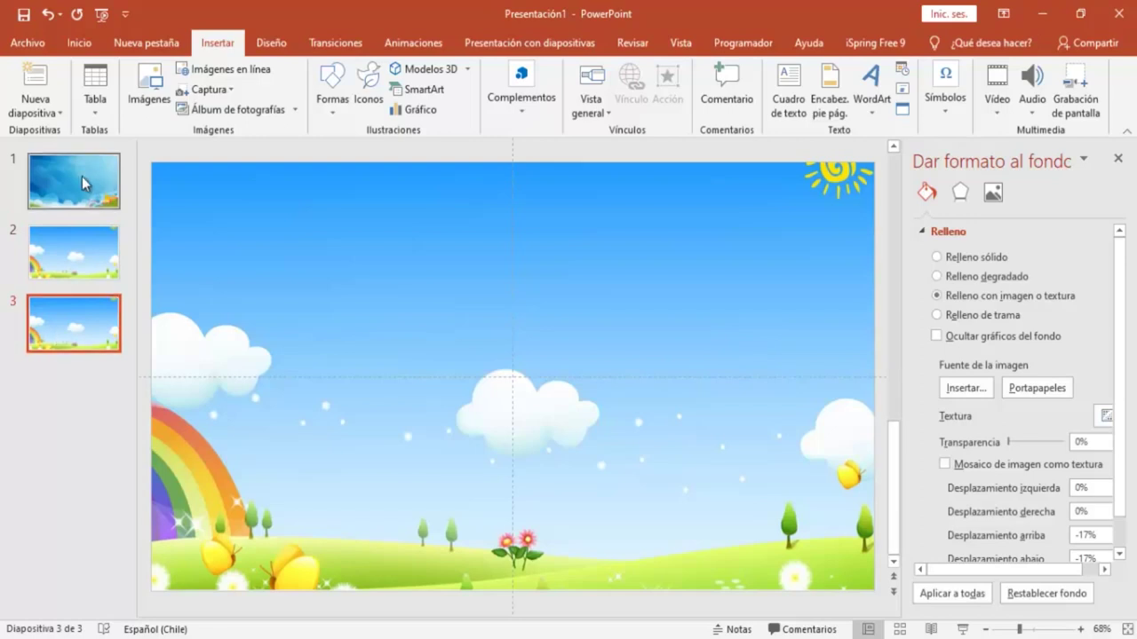
pyautogui.click(79, 183)
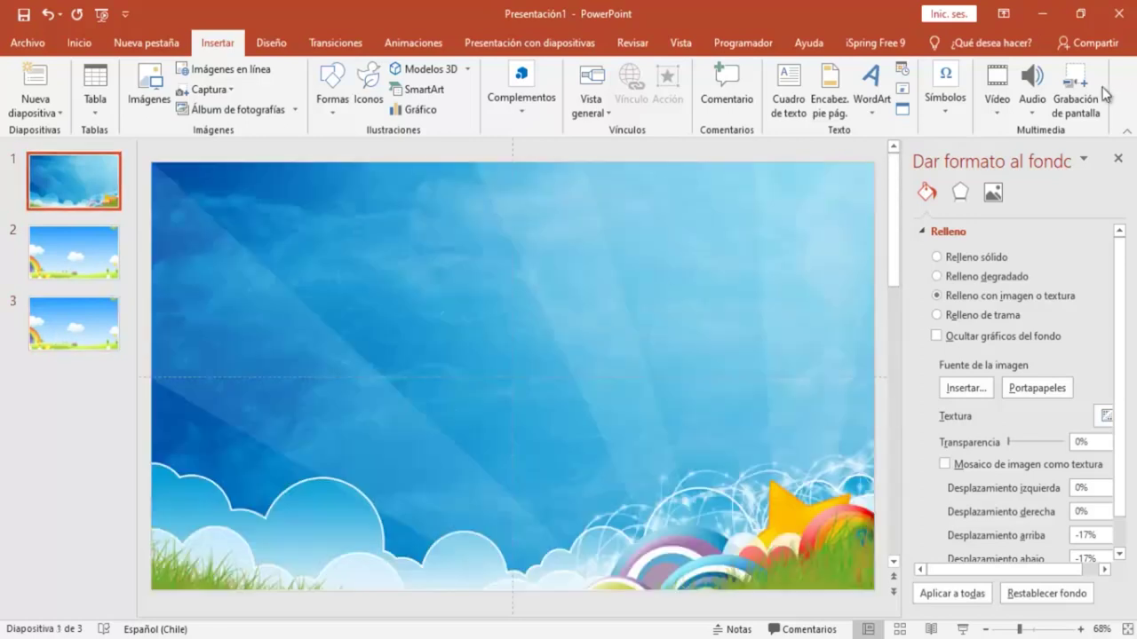
# Draw a rounded rectangle slightly below and left of the centre of slide 1
pyautogui.click(1117, 163)
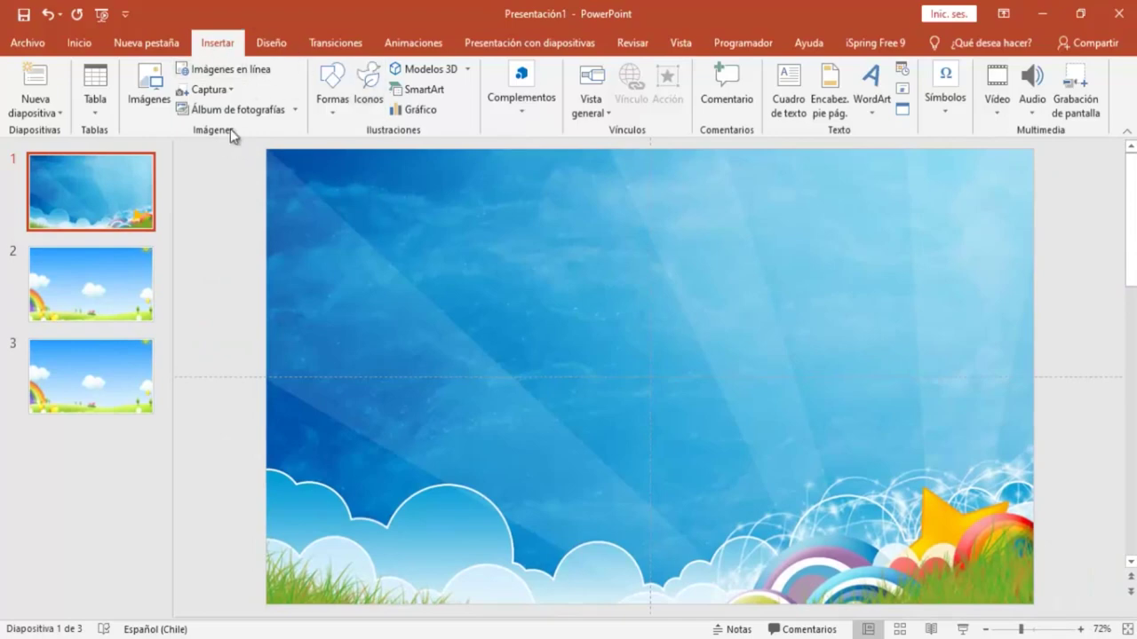
pyautogui.click(332, 114)
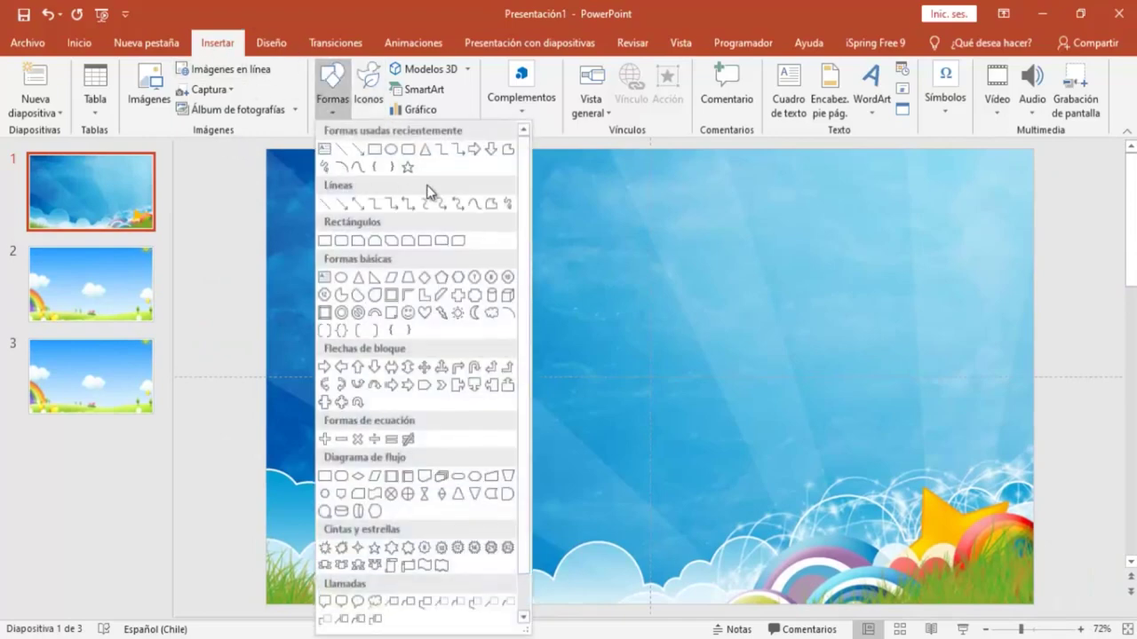
pyautogui.click(411, 157)
pyautogui.moveTo(413, 343)
pyautogui.mouseDown()
pyautogui.moveTo(448, 401)
pyautogui.moveTo(558, 414)
pyautogui.mouseUp()
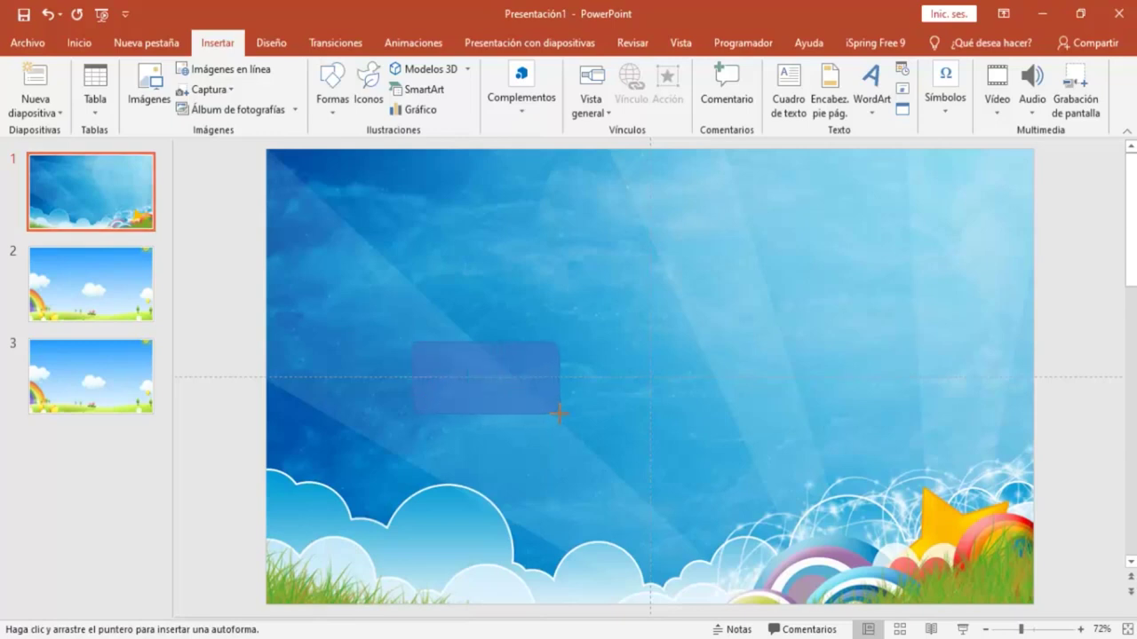
pyautogui.moveTo(559, 413); pyautogui.dragTo(560, 411)
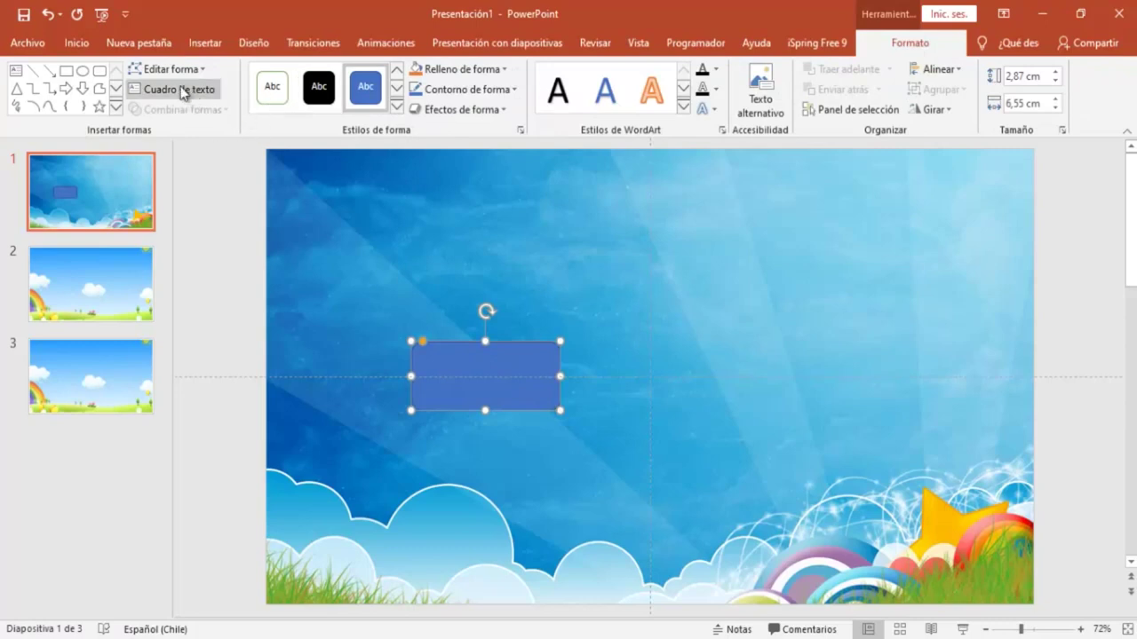
pyautogui.click(588, 295)
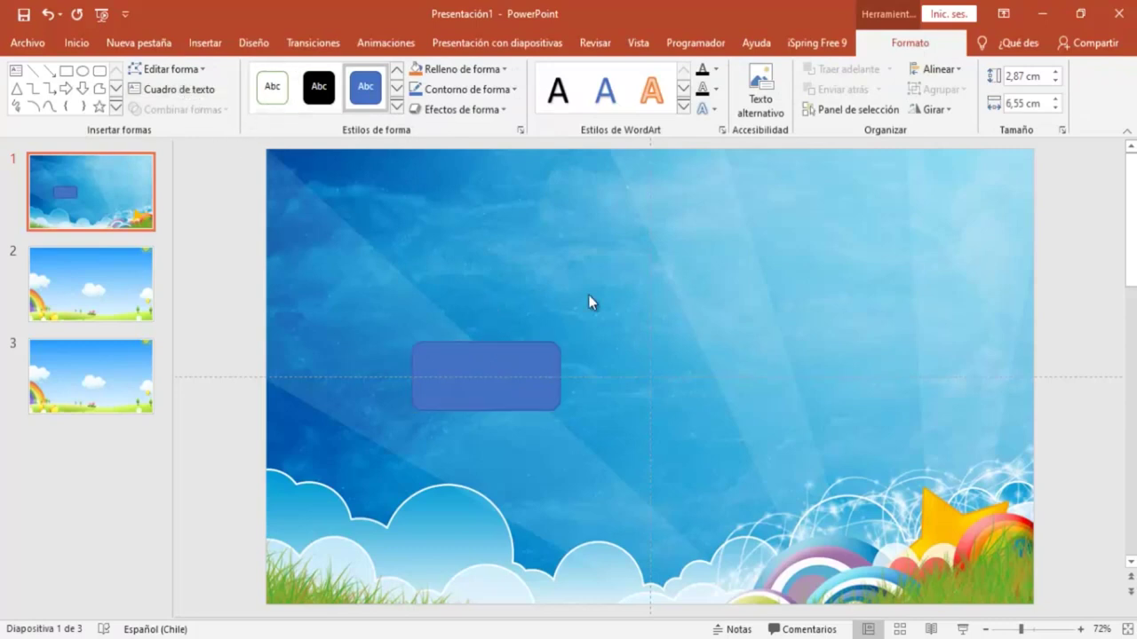
pyautogui.click(534, 368)
pyautogui.moveTo(532, 365); pyautogui.dragTo(530, 389)
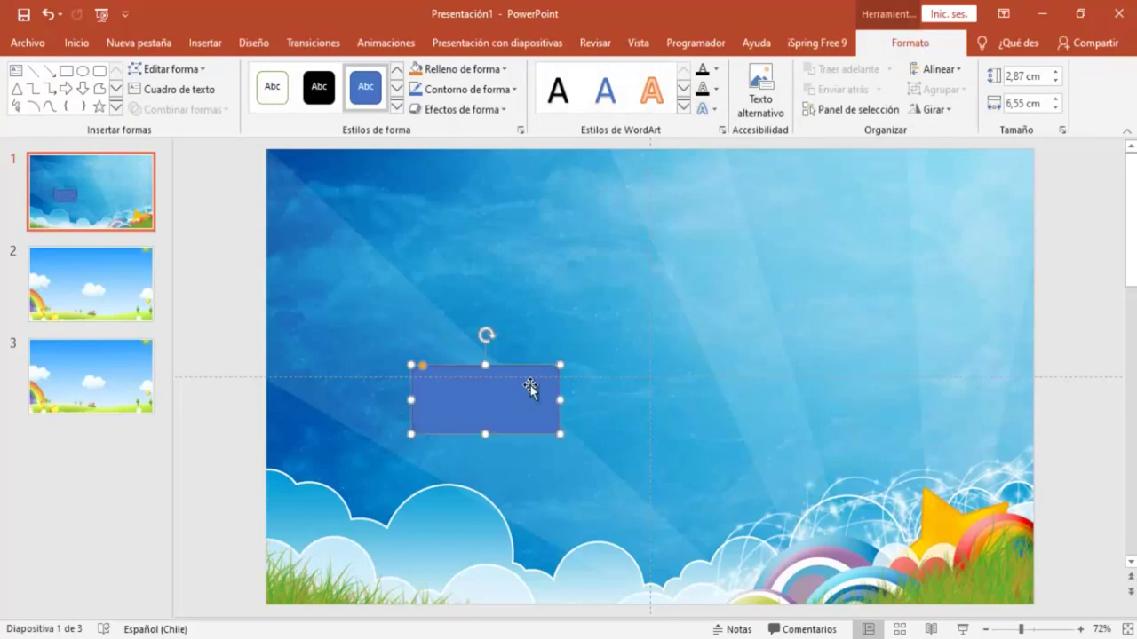
# Give the rectangle a gold fill and a white 4½ pt outline
pyautogui.click(458, 73)
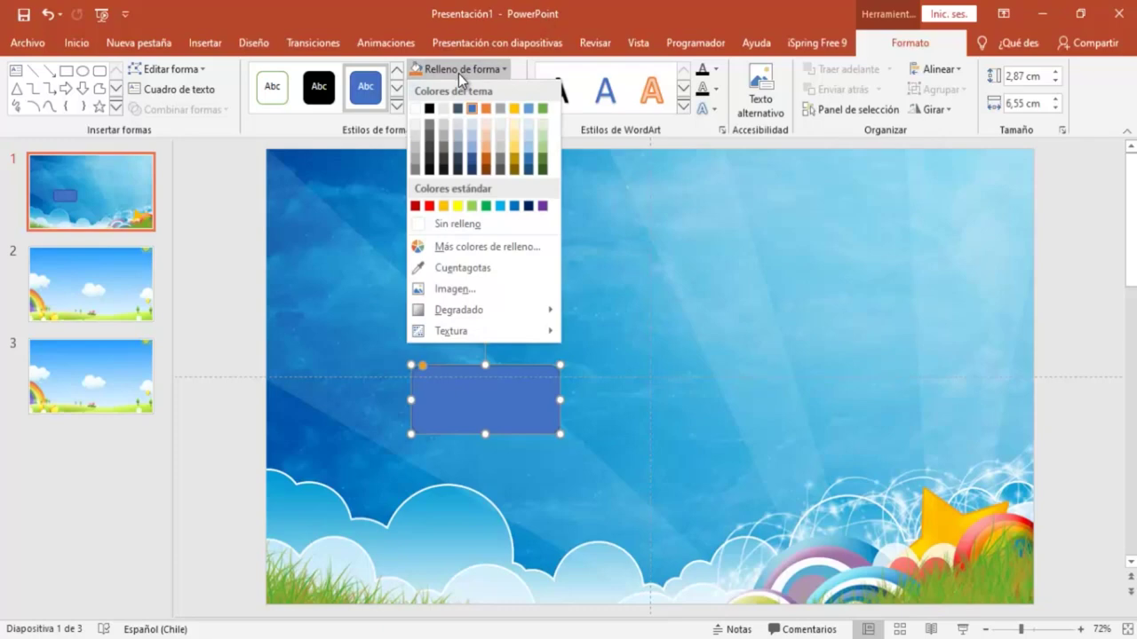
pyautogui.click(441, 206)
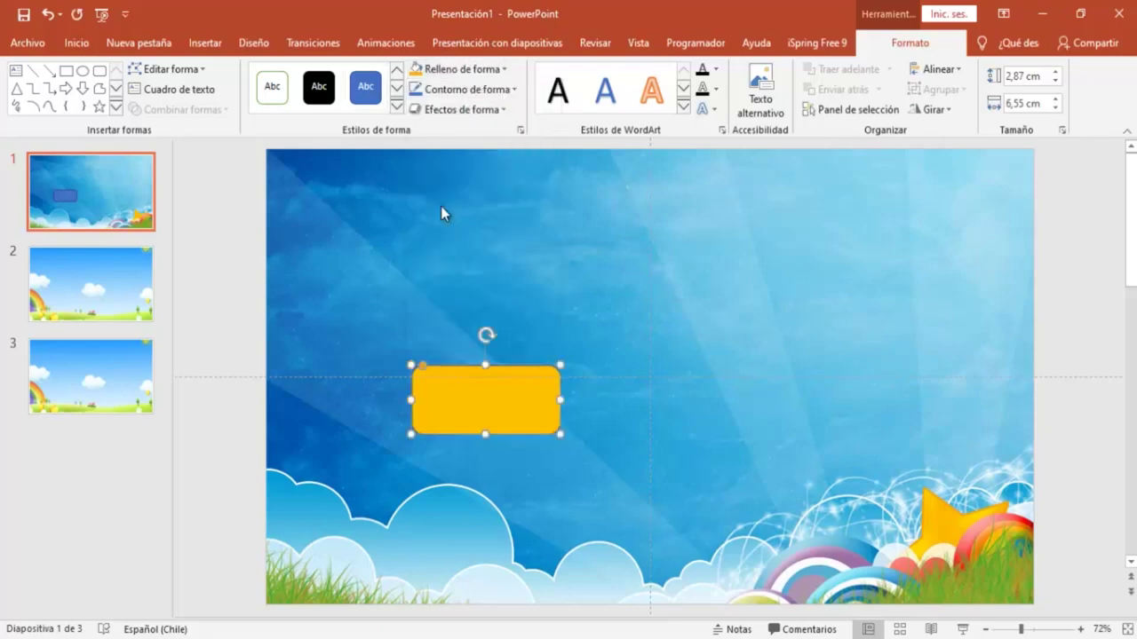
pyautogui.click(446, 88)
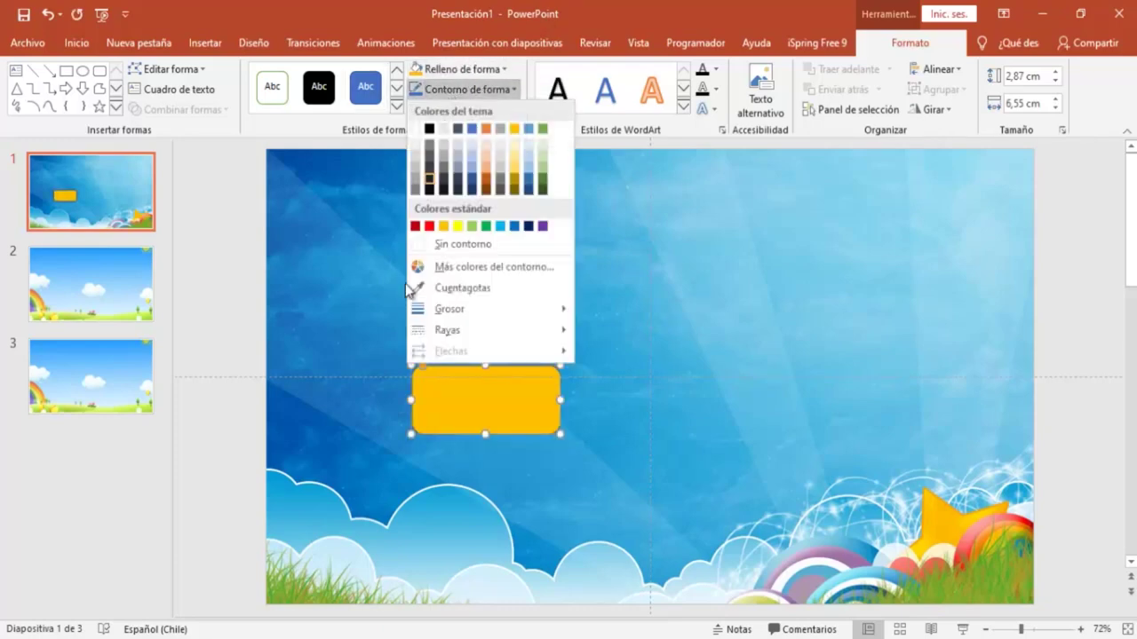
pyautogui.moveTo(449, 309)
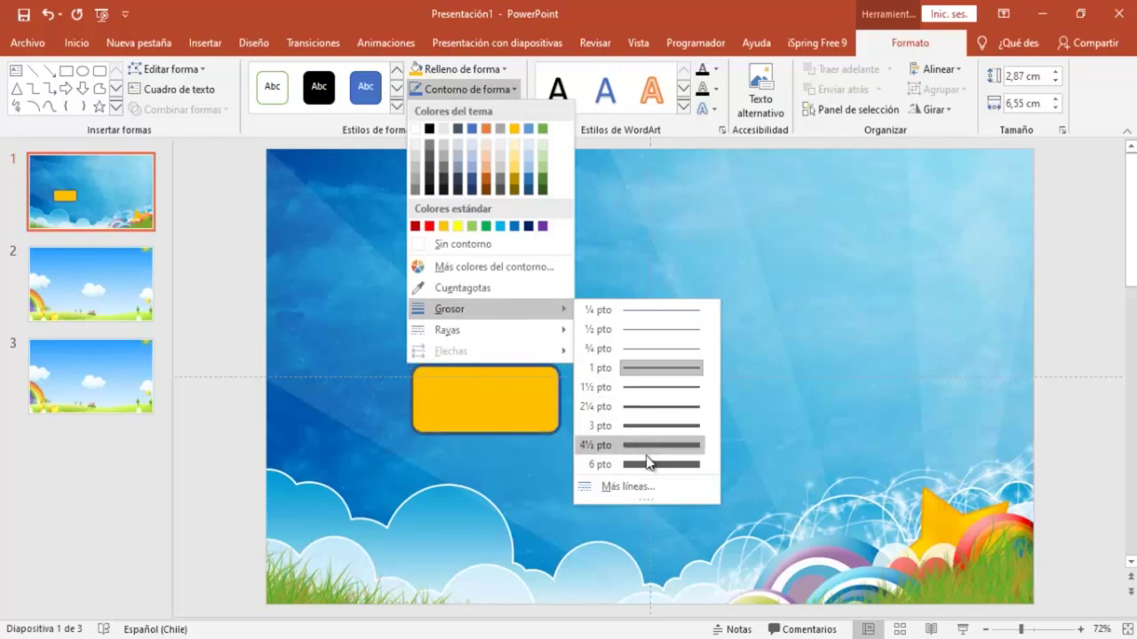
pyautogui.click(647, 462)
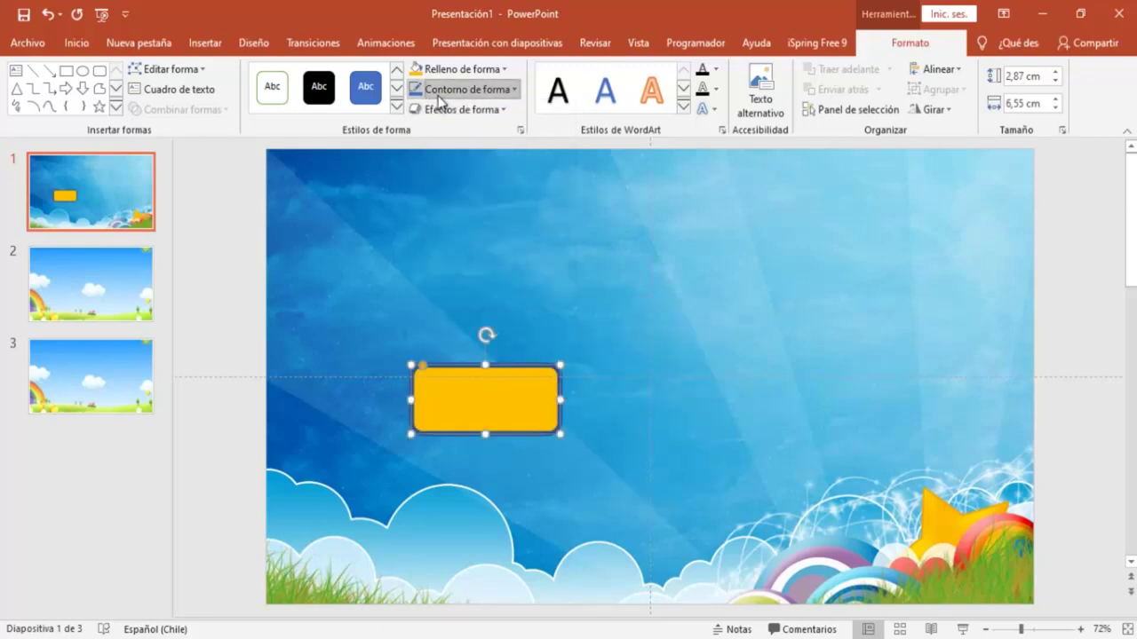
pyautogui.click(440, 89)
pyautogui.click(417, 130)
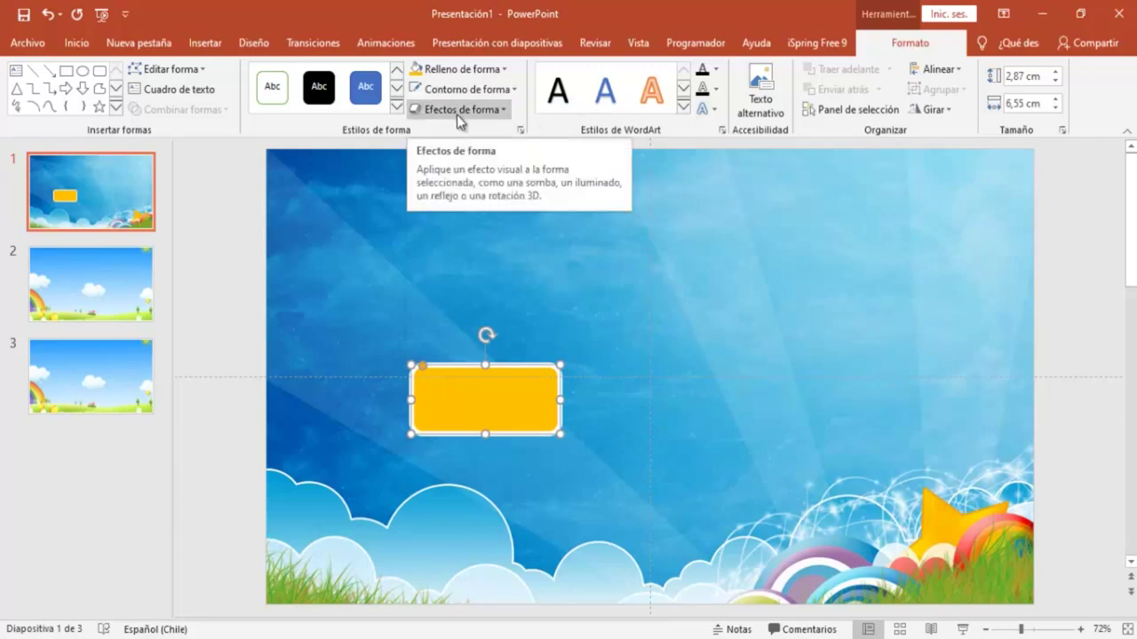
# Apply the first 3D preset shape effect to the rectangle
pyautogui.click(499, 111)
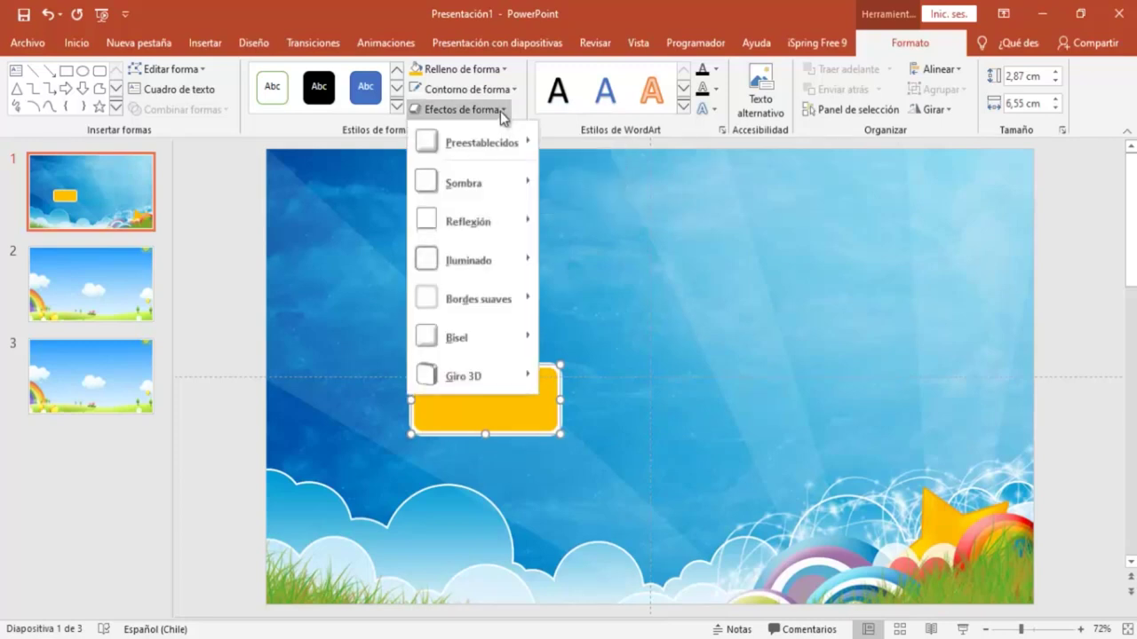
pyautogui.moveTo(475, 142)
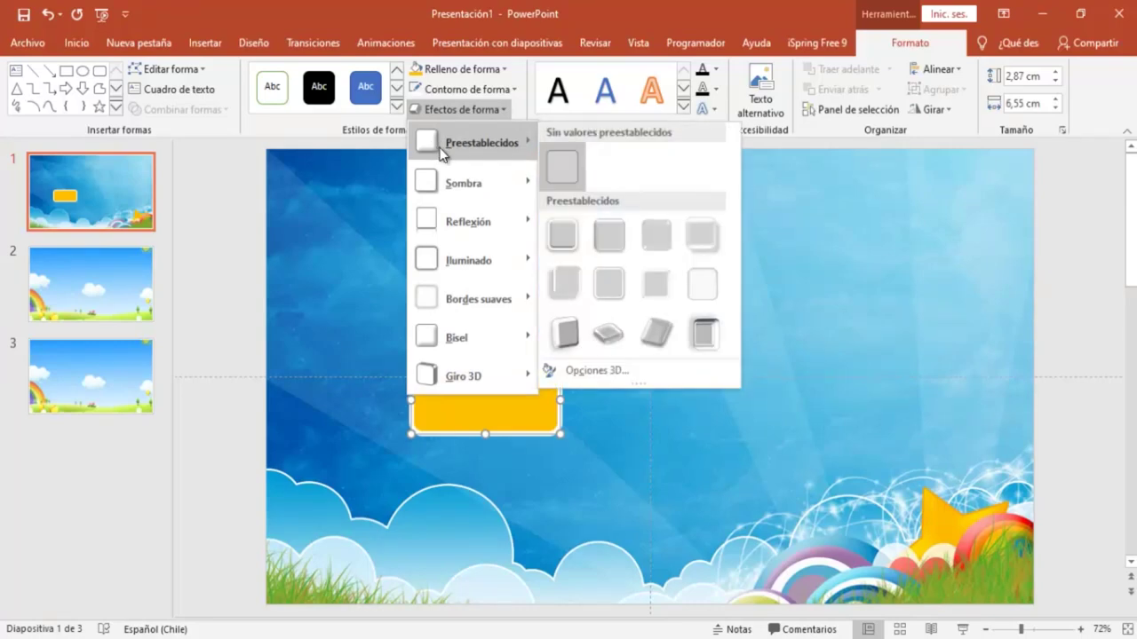
pyautogui.click(566, 232)
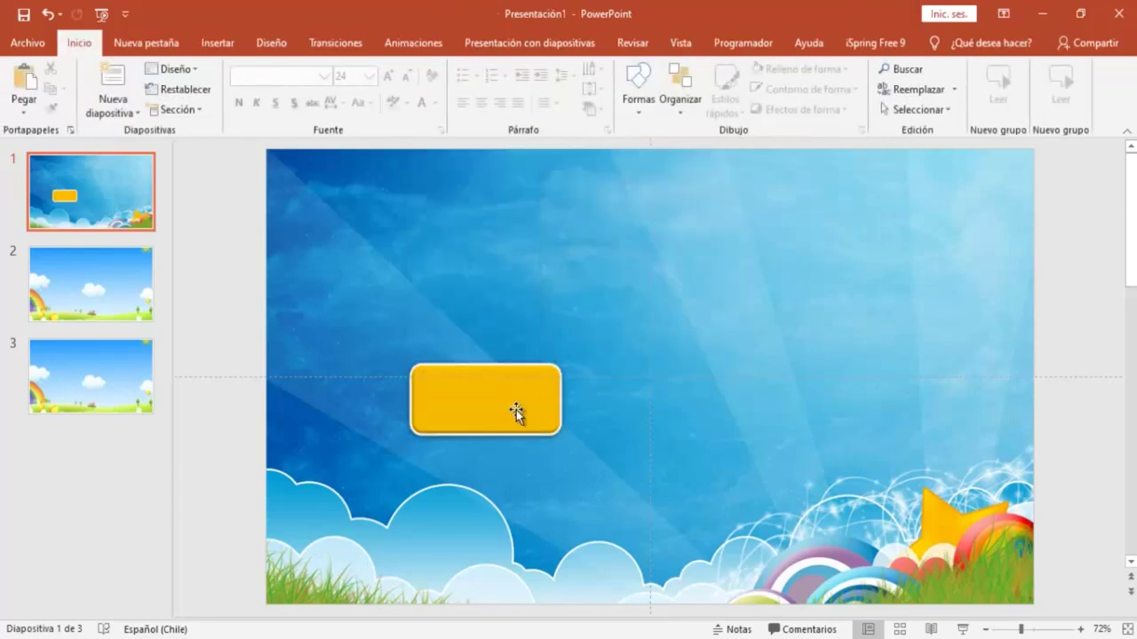
pyautogui.click(517, 411)
# Copy the gold button, place the copy on the right, and align both level
pyautogui.rightClick(519, 408)
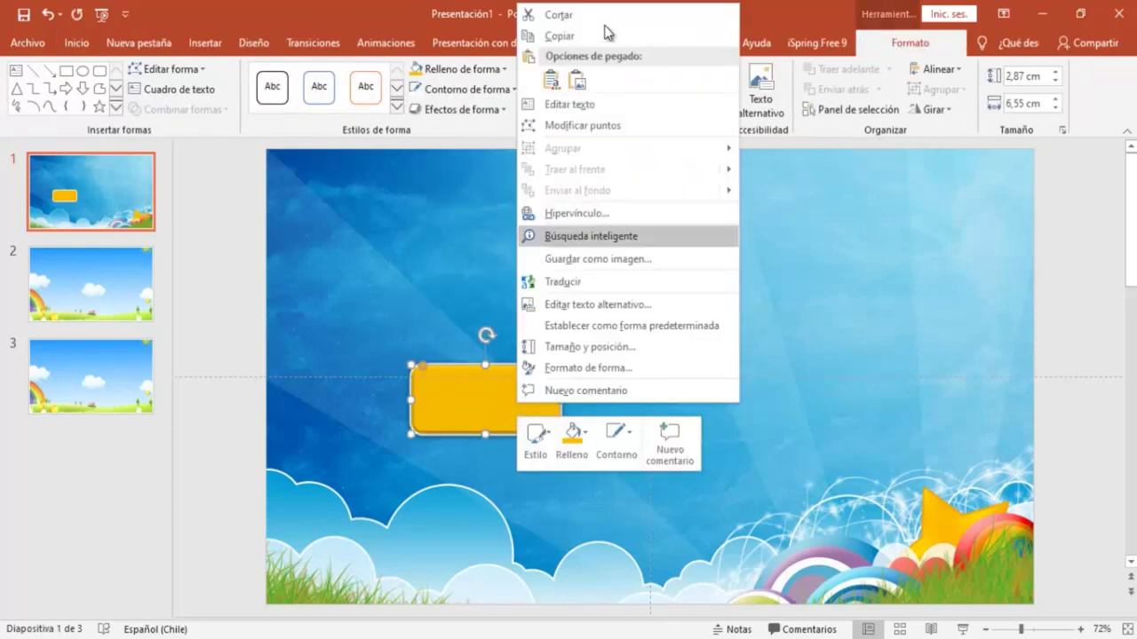
pyautogui.click(552, 38)
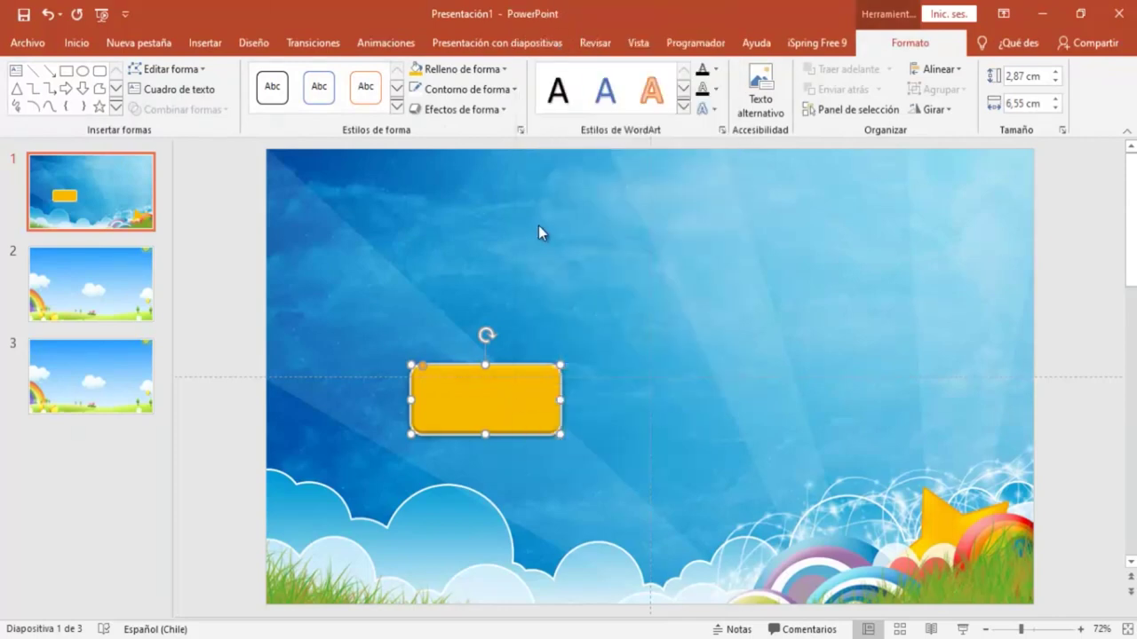
pyautogui.rightClick(538, 225)
pyautogui.click(568, 268)
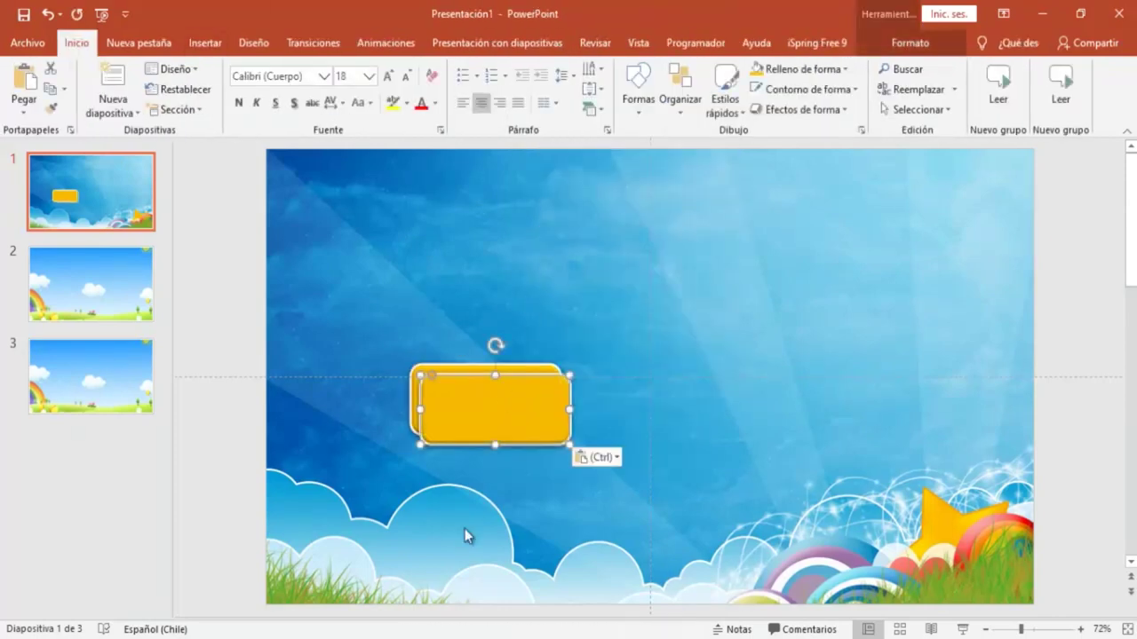
pyautogui.moveTo(510, 411); pyautogui.dragTo(822, 382)
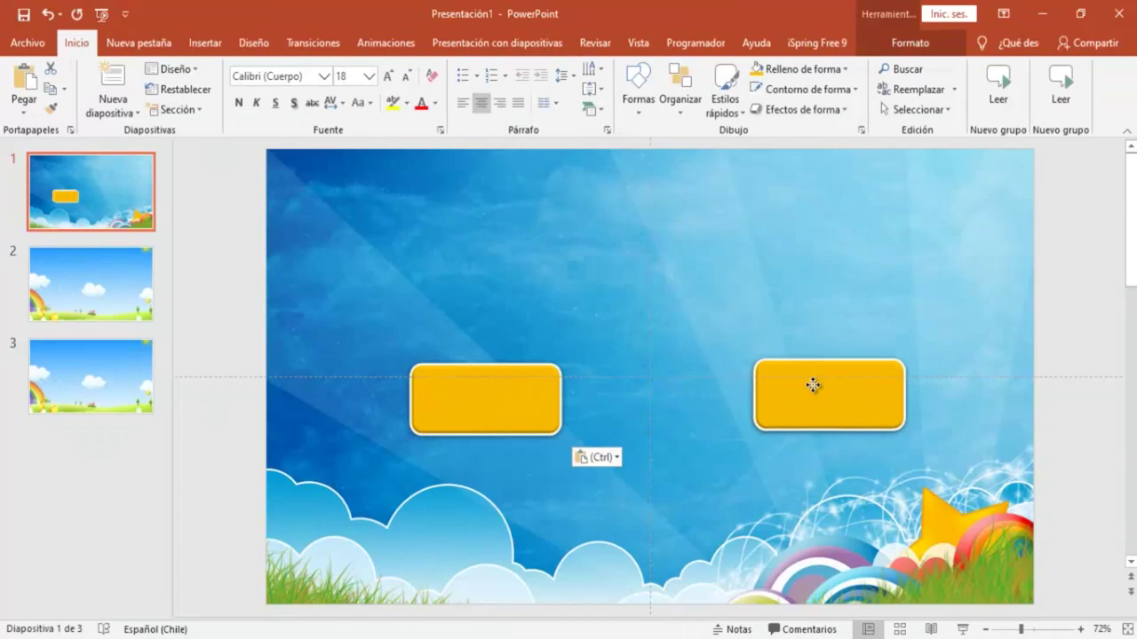
pyautogui.click(536, 397)
pyautogui.click(589, 337)
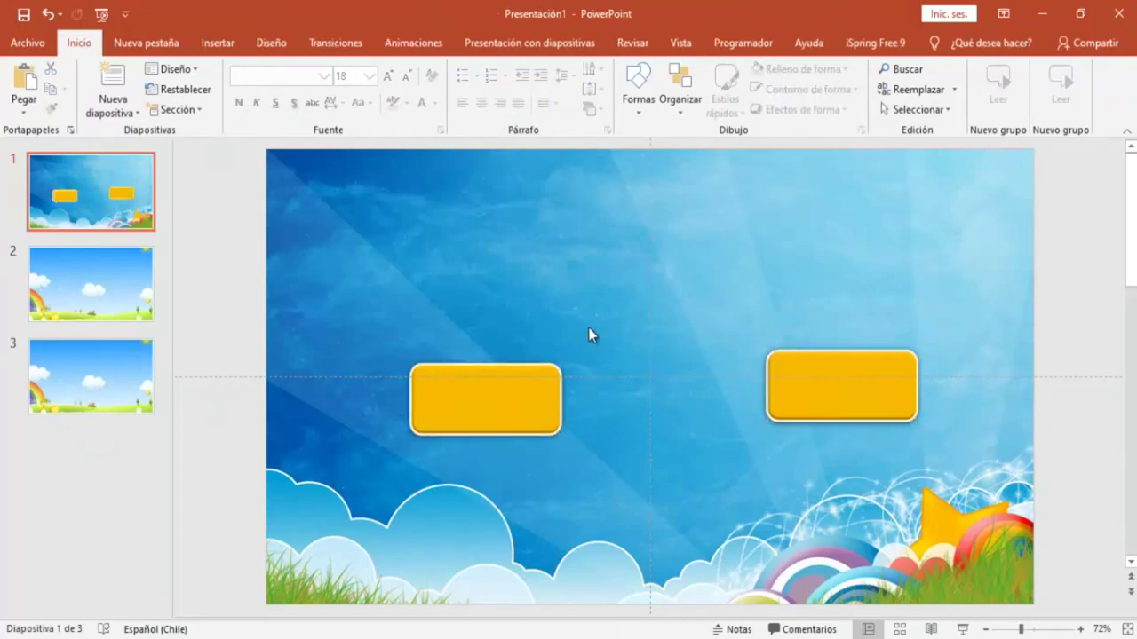
pyautogui.moveTo(527, 389); pyautogui.dragTo(531, 384)
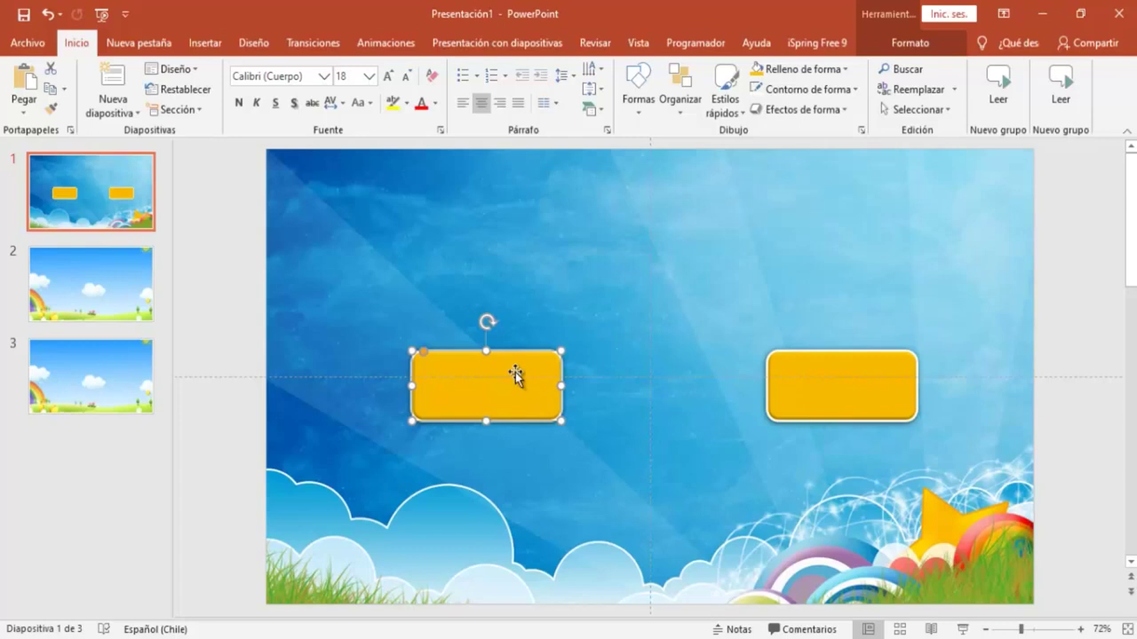
pyautogui.click(204, 43)
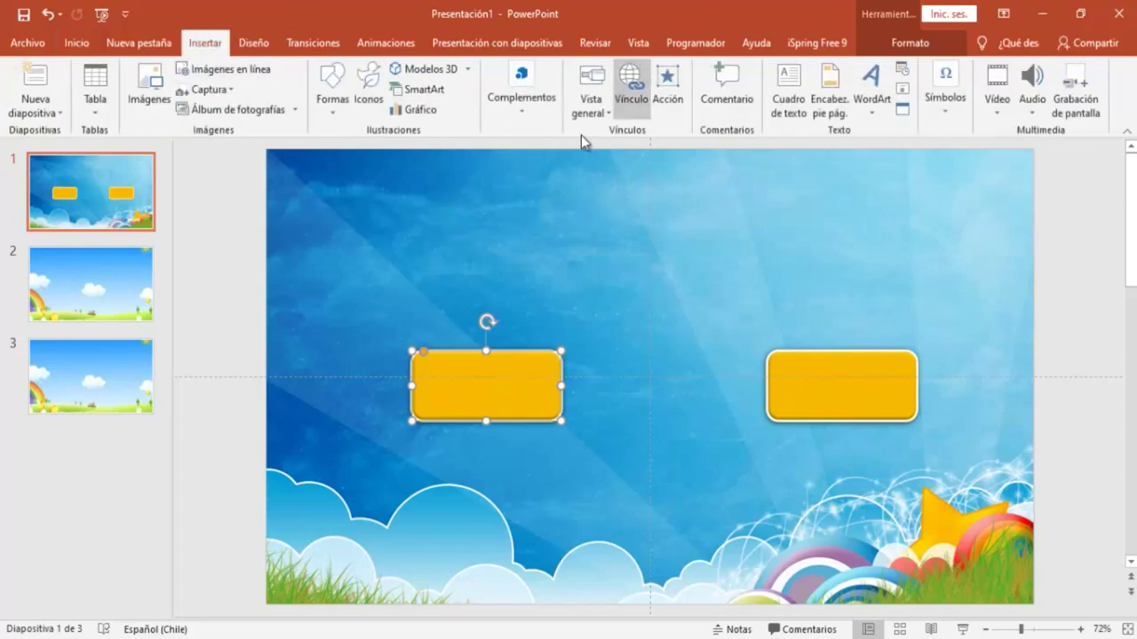
# Add a centred text box reading 'Las vocales' near the top of slide 1
pyautogui.click(787, 84)
pyautogui.click(787, 82)
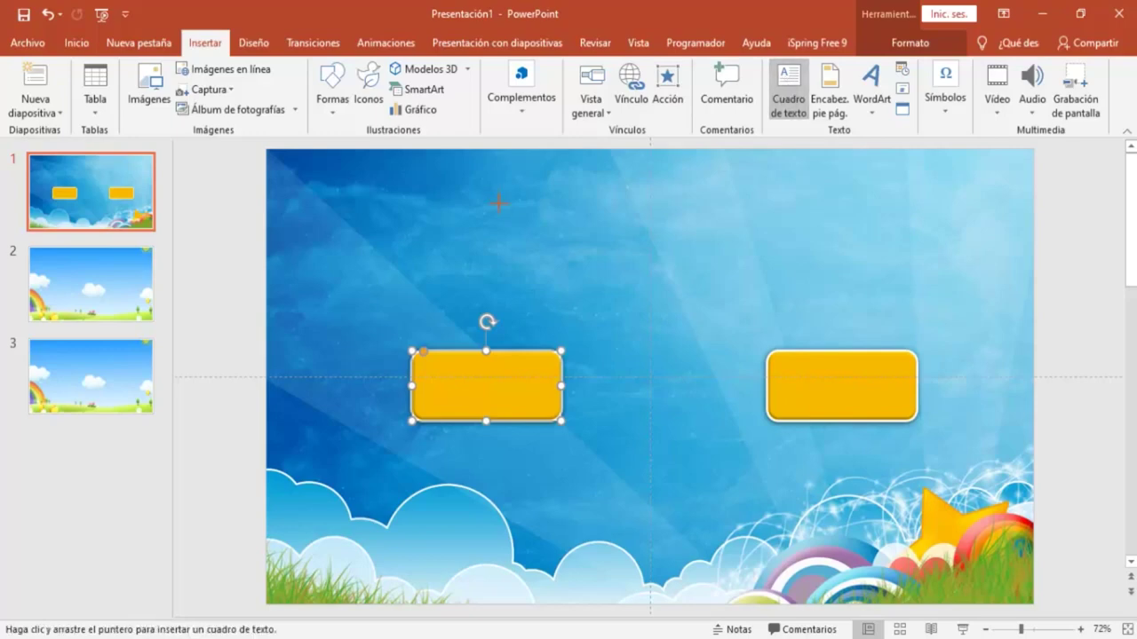
pyautogui.moveTo(499, 203); pyautogui.dragTo(832, 256)
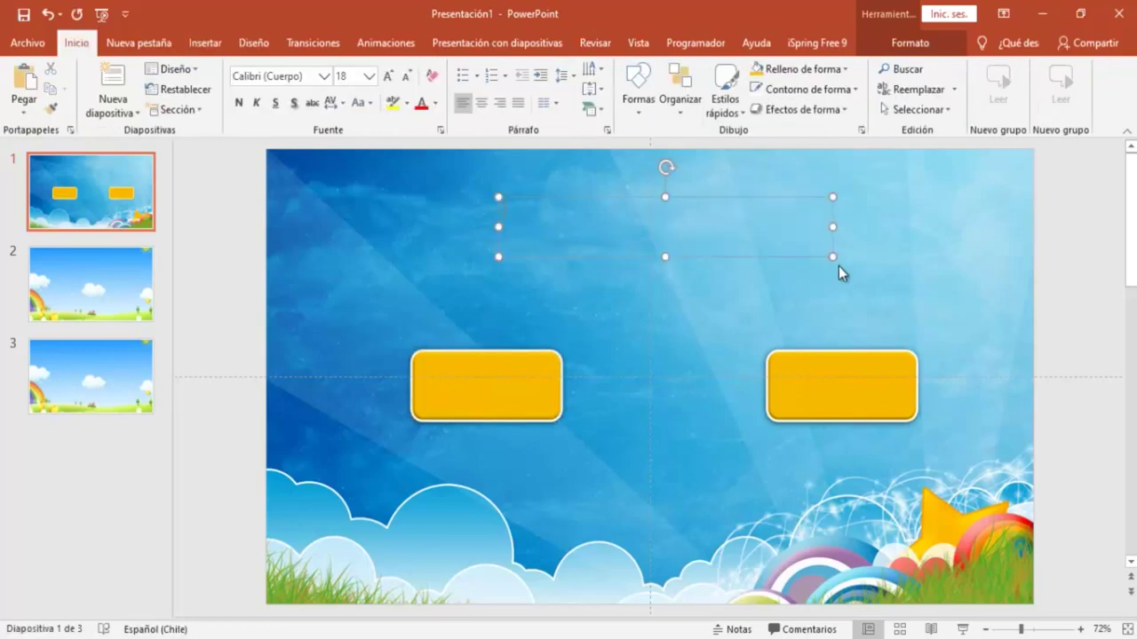
pyautogui.write('Las vocales')
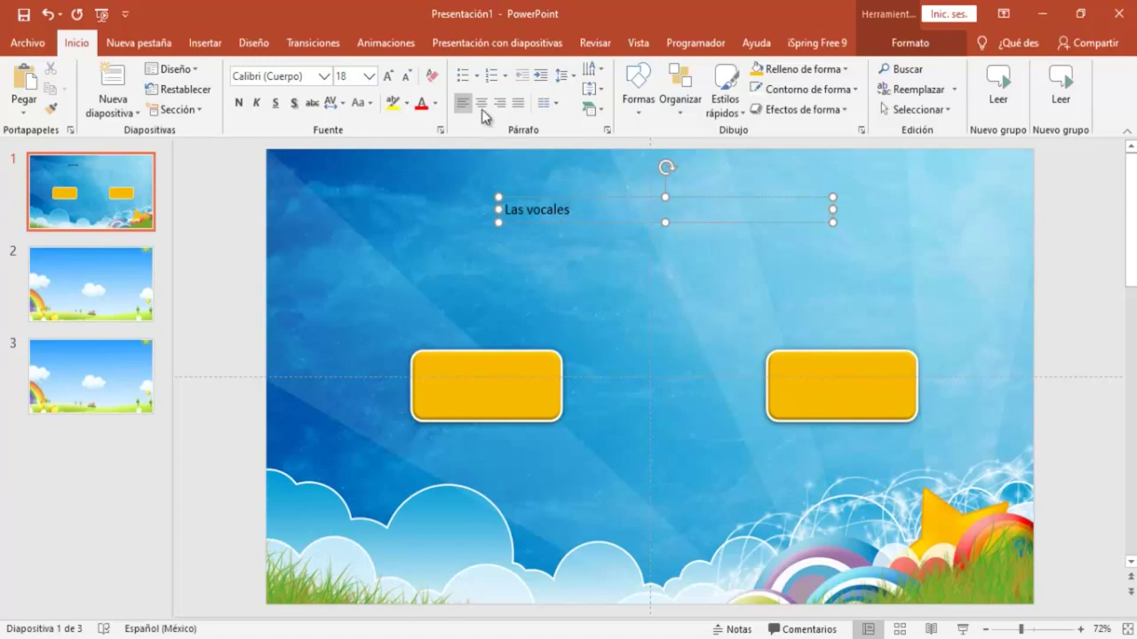
pyautogui.click(481, 107)
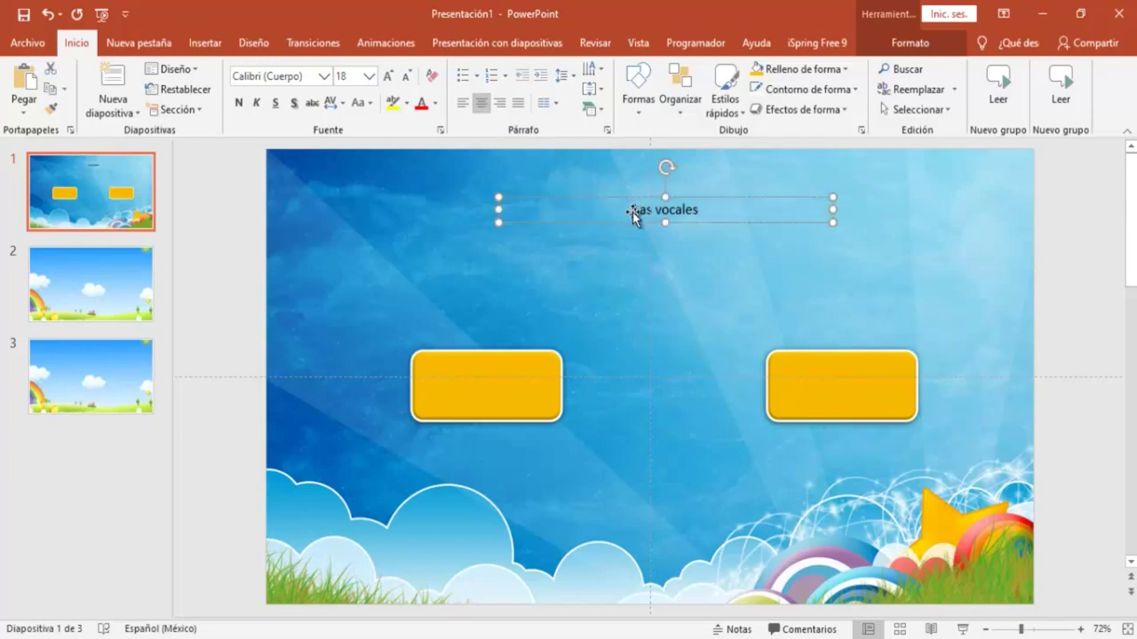
# Format the title as bold Aachen BT at size 44
pyautogui.moveTo(699, 208); pyautogui.dragTo(632, 215)
pyautogui.click(388, 76)
pyautogui.click(388, 76)
pyautogui.click(389, 76)
pyautogui.click(388, 76)
pyautogui.click(388, 76)
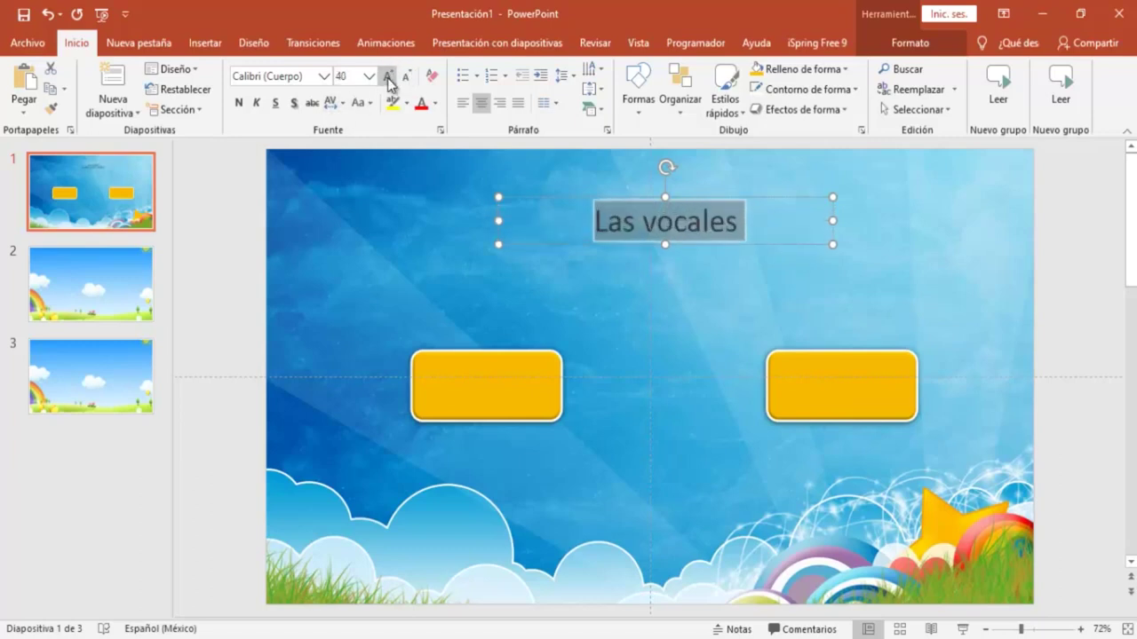
pyautogui.click(388, 76)
pyautogui.click(388, 77)
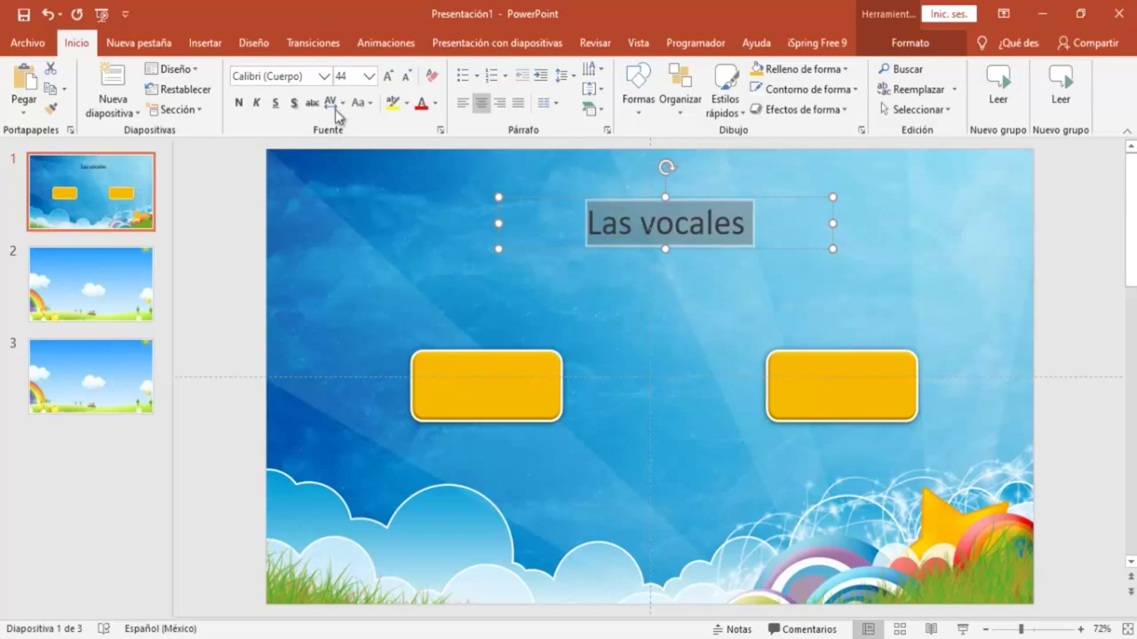
pyautogui.click(325, 77)
pyautogui.click(270, 182)
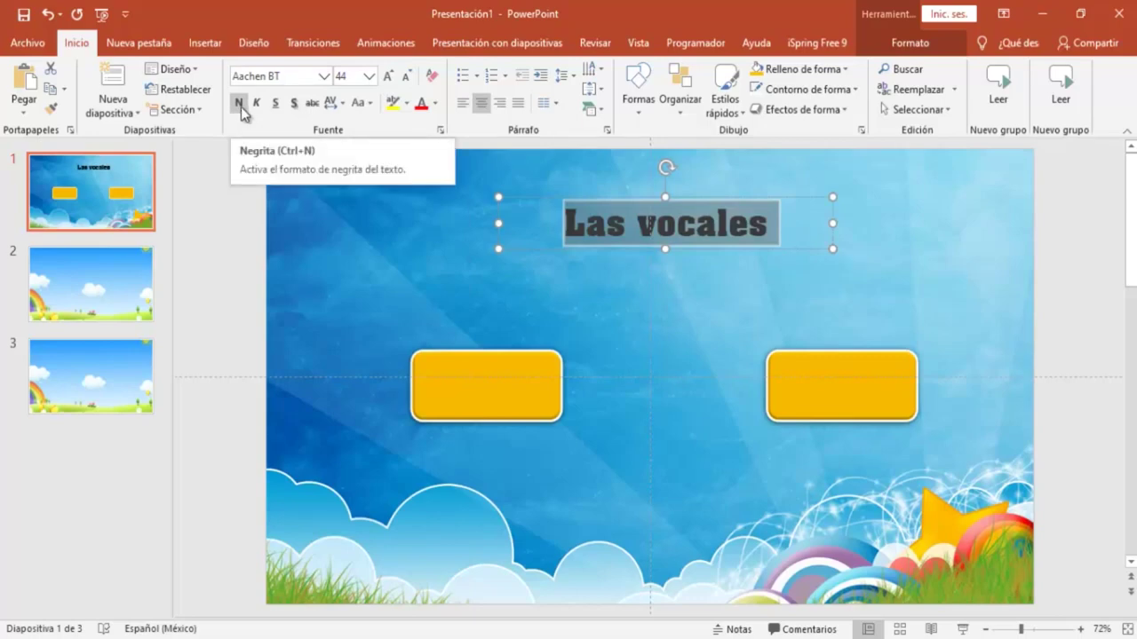
pyautogui.click(240, 103)
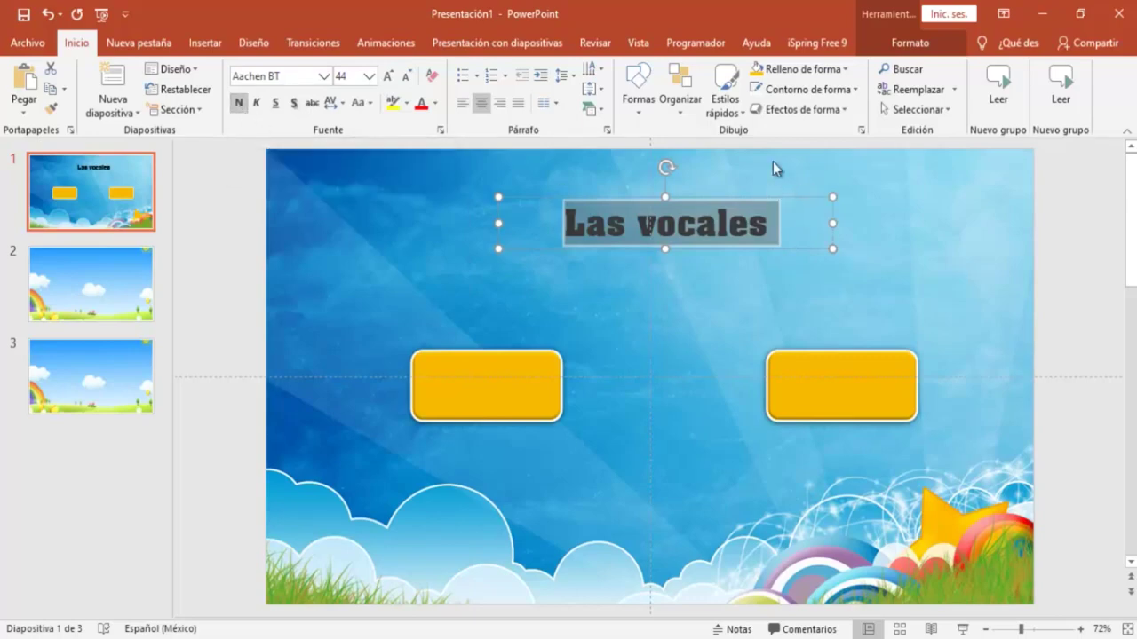
# Colour the 'Las vocales' title text dark blue
pyautogui.click(906, 43)
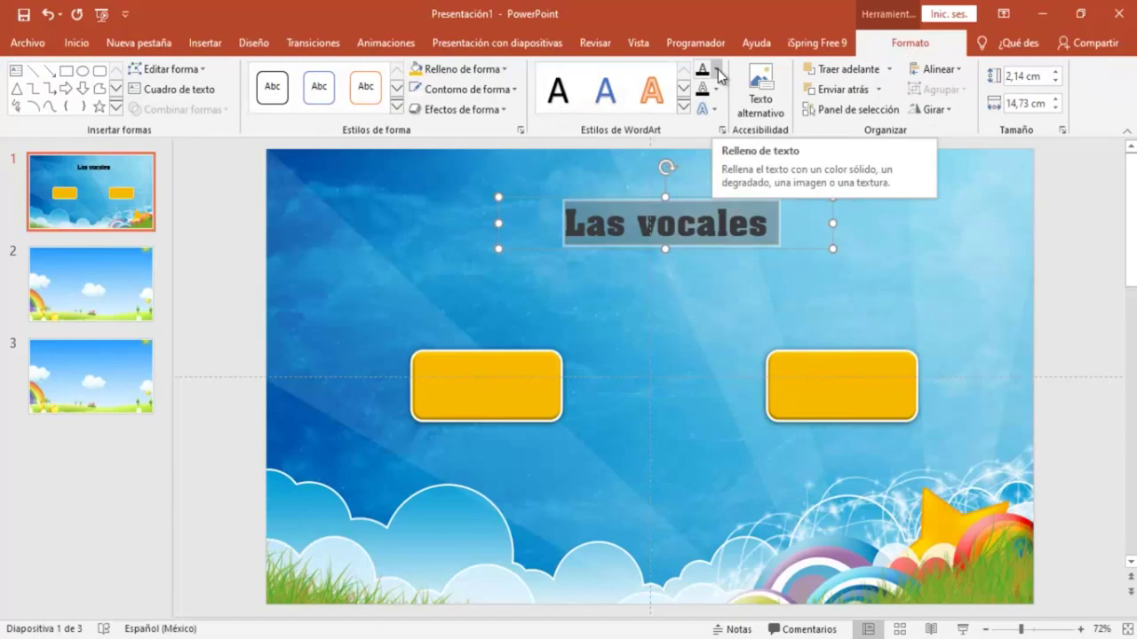
pyautogui.click(718, 75)
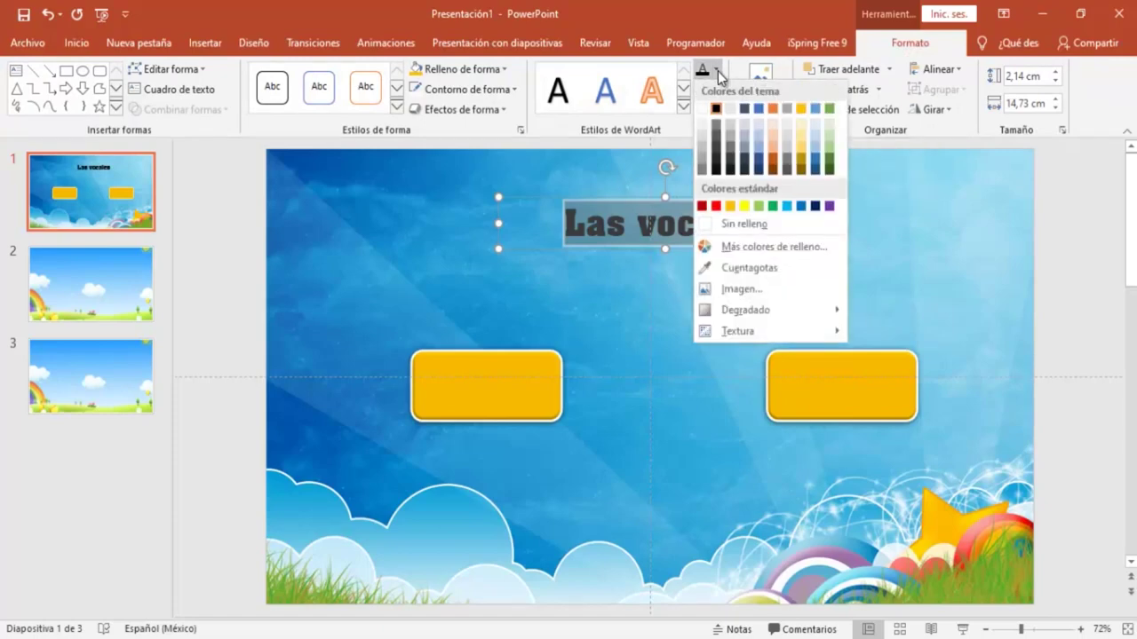
pyautogui.click(815, 206)
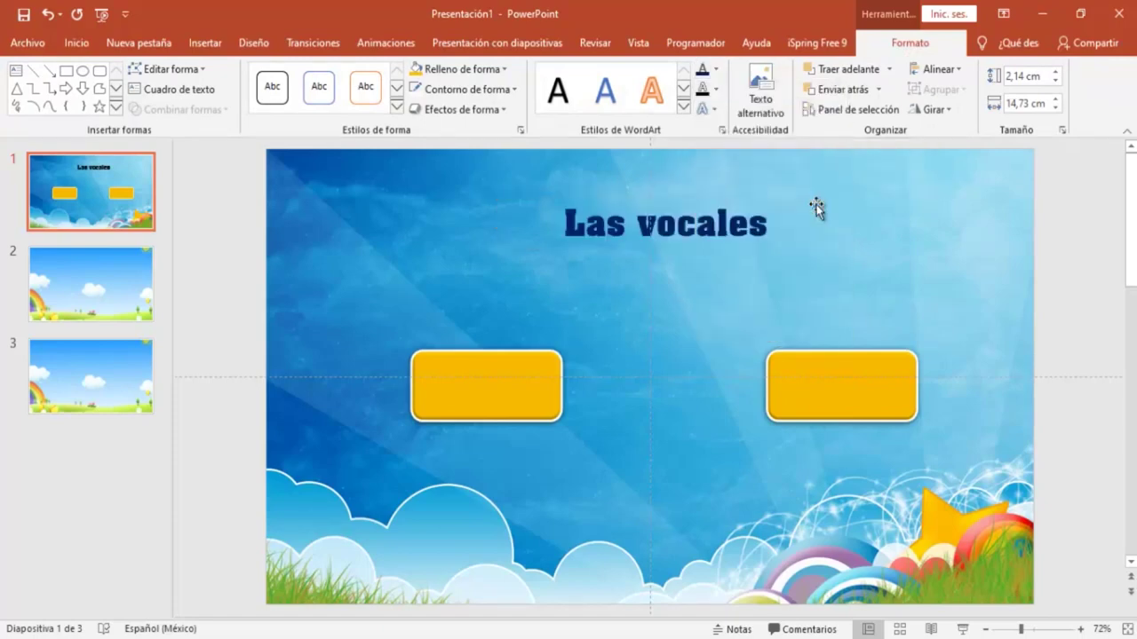
pyautogui.click(815, 206)
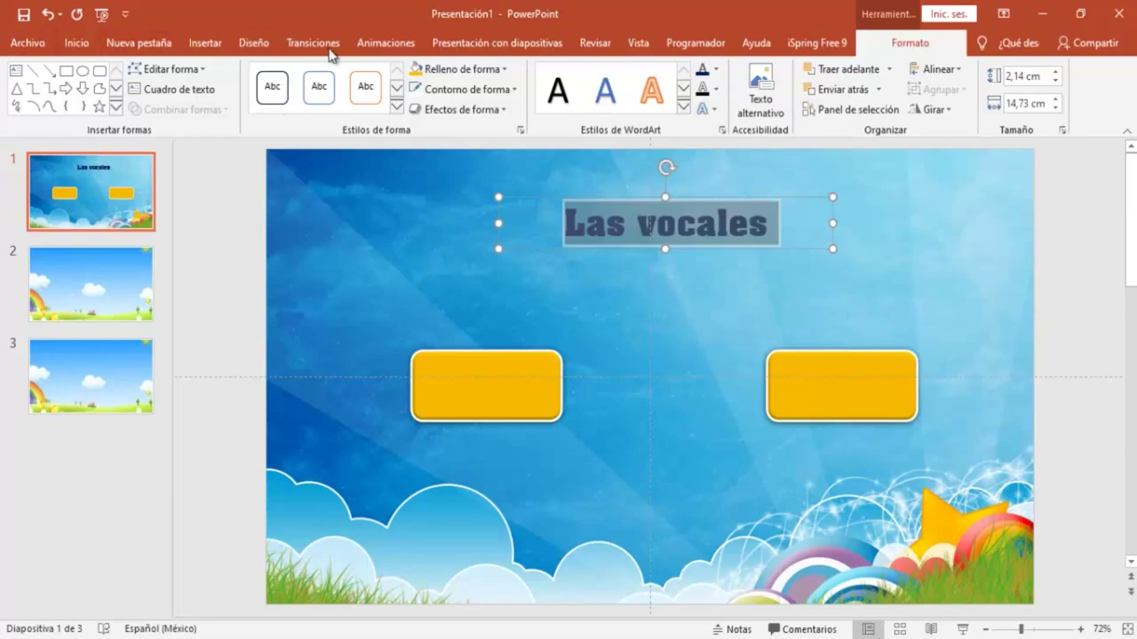
pyautogui.click(390, 39)
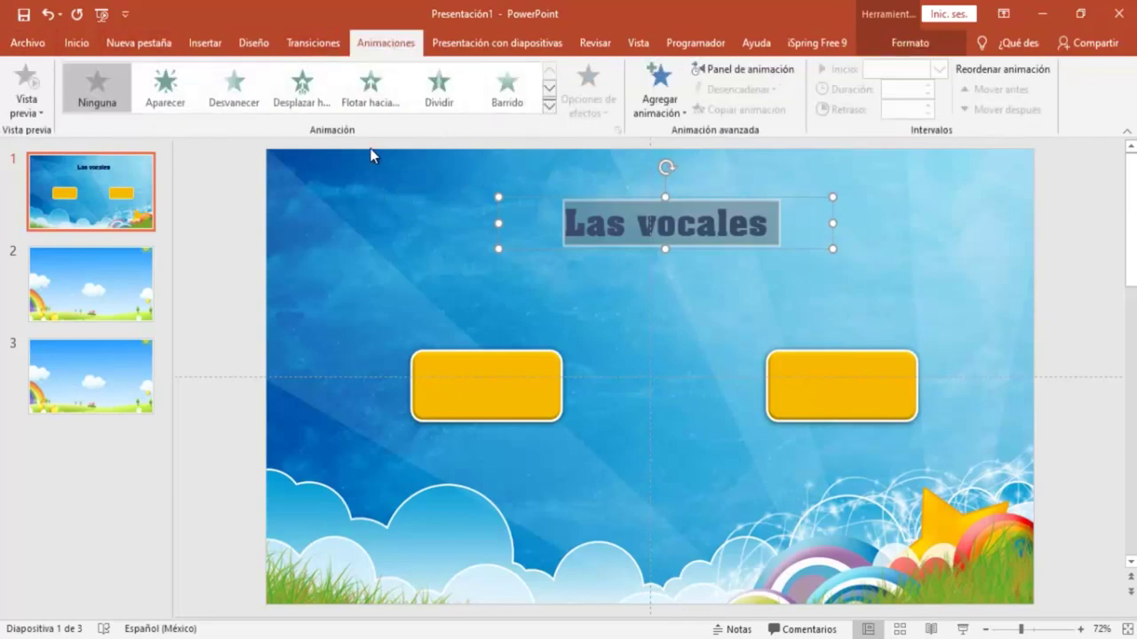
# Apply the Rebote entrance animation, starting Con la anterior with a 01,00 delay
pyautogui.click(551, 107)
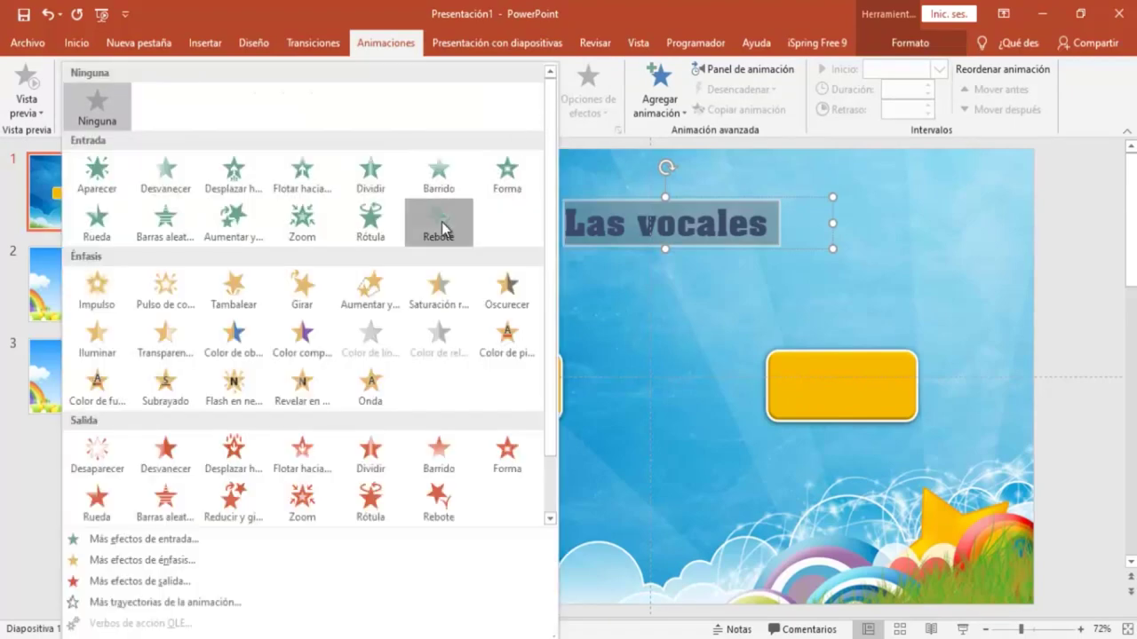
pyautogui.click(442, 227)
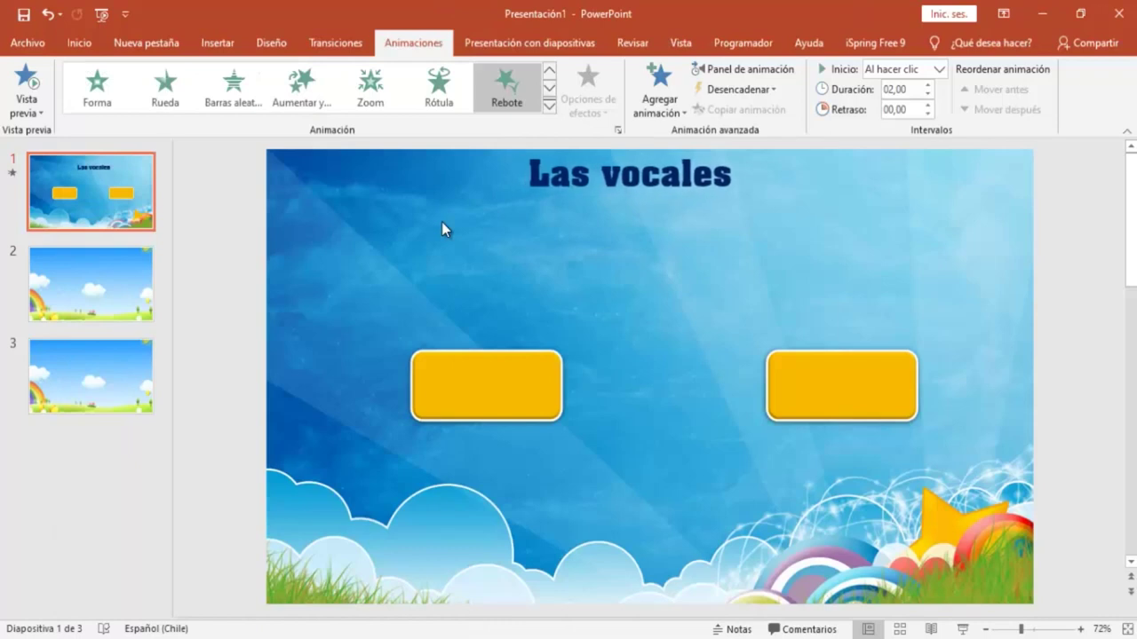
pyautogui.click(938, 69)
pyautogui.click(900, 106)
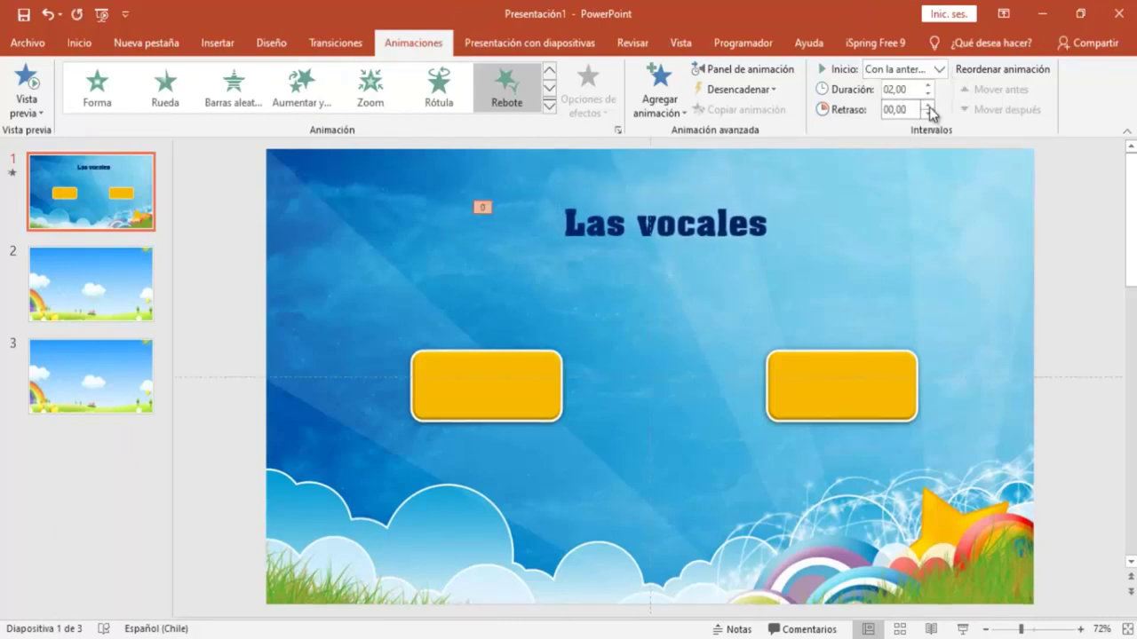
pyautogui.click(929, 104)
# Preview the title animation in the slide show
pyautogui.click(962, 629)
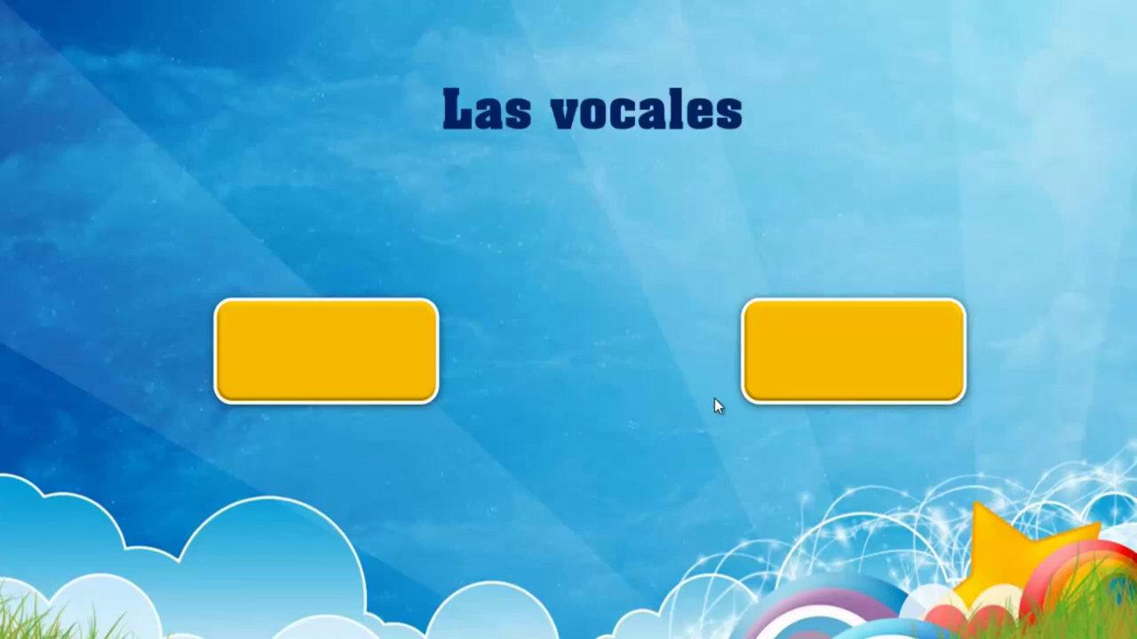
pyautogui.press('Escape')
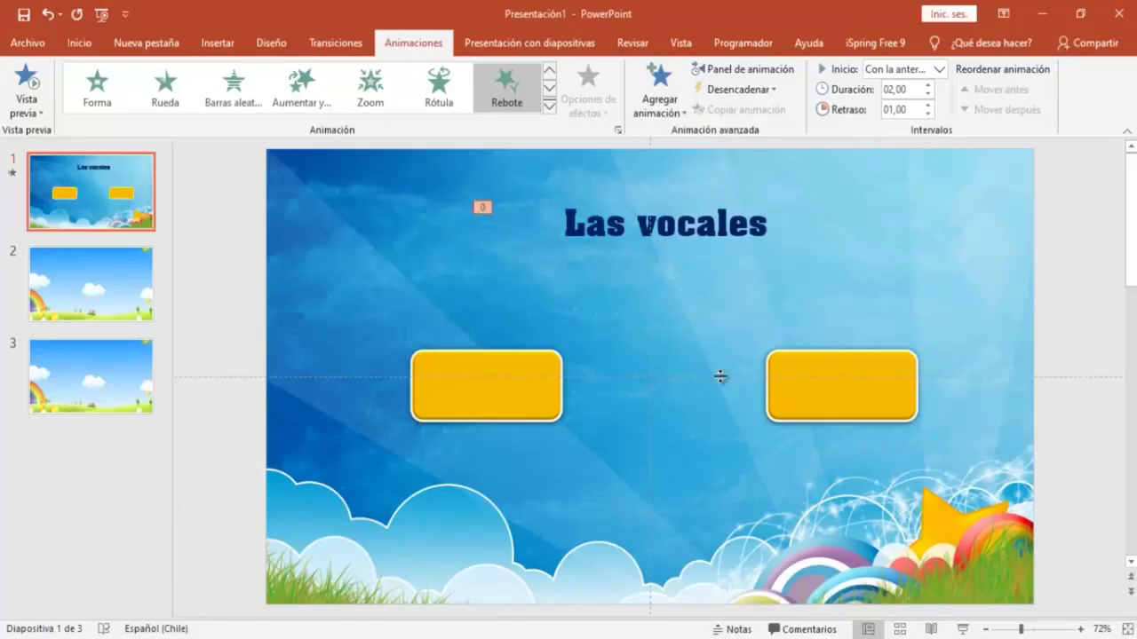
pyautogui.click(528, 362)
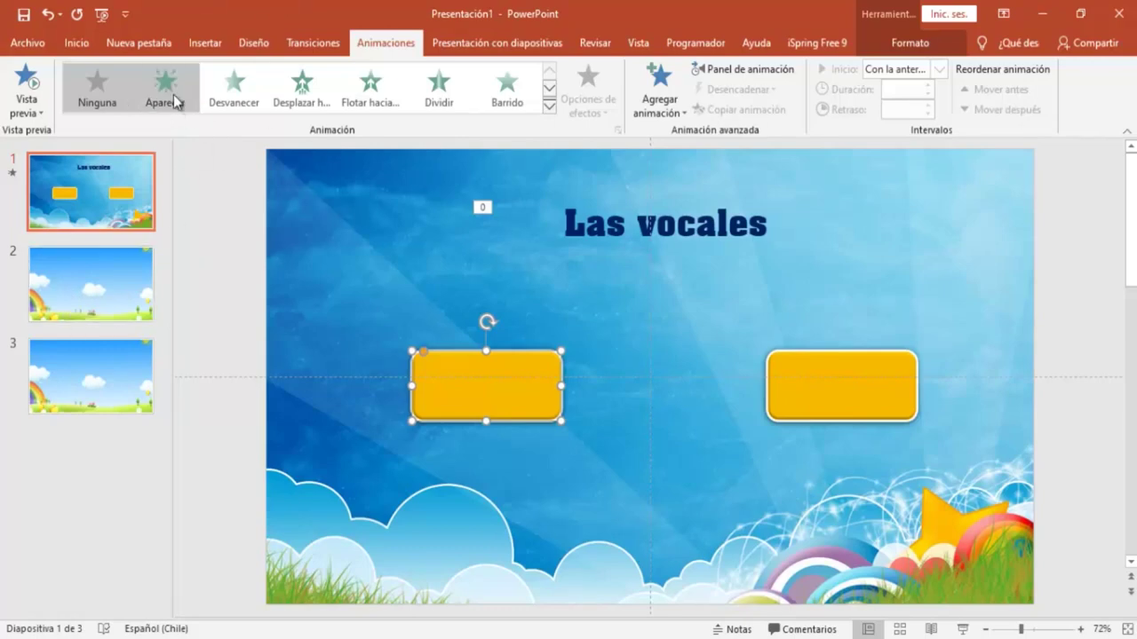
# Give the left gold button a click action hyperlinking to Diapositiva 2
pyautogui.click(204, 43)
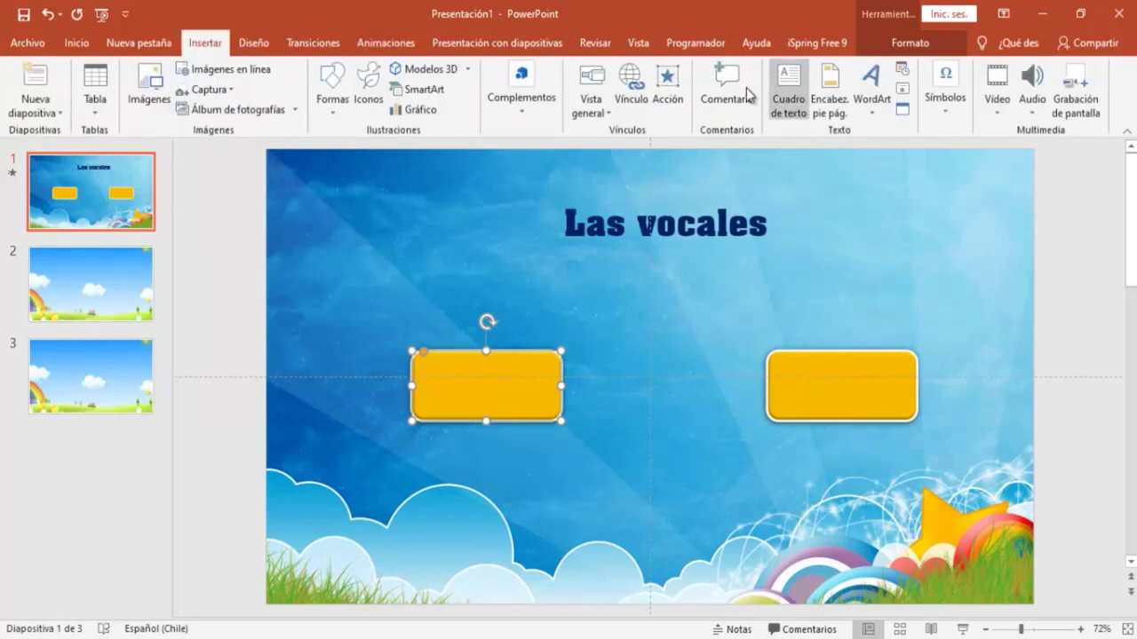
pyautogui.click(675, 85)
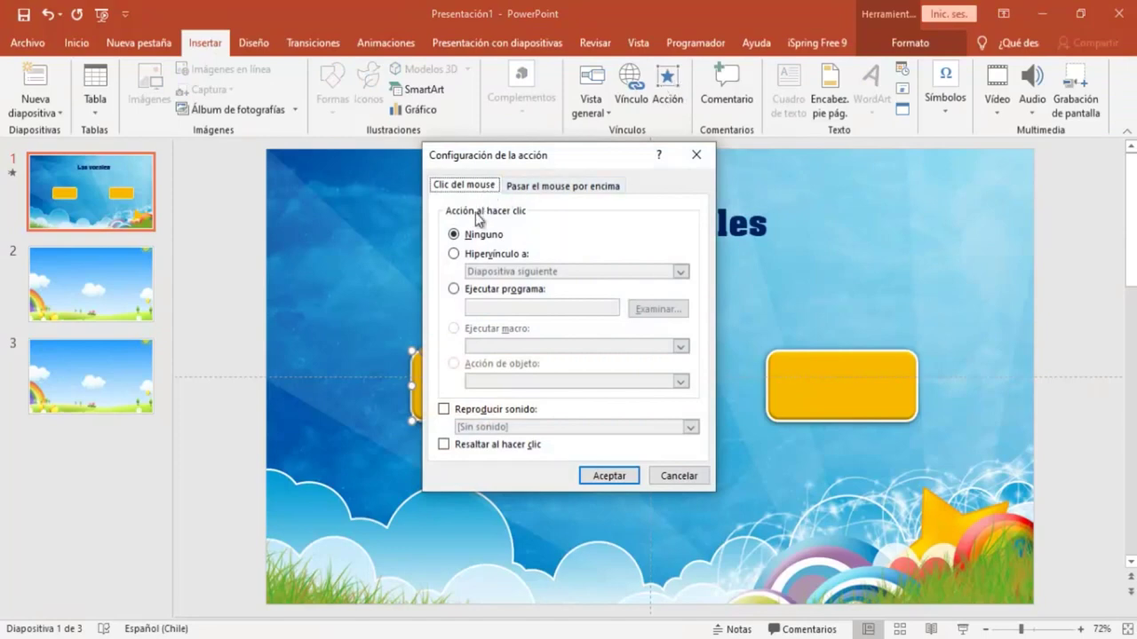
pyautogui.click(454, 254)
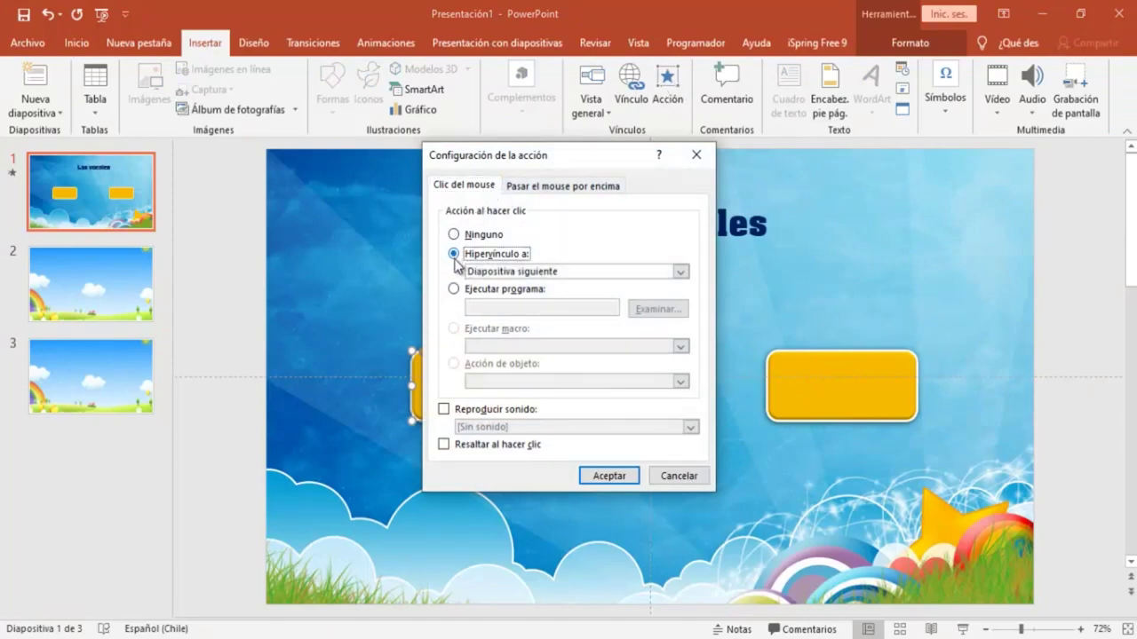
pyautogui.click(681, 272)
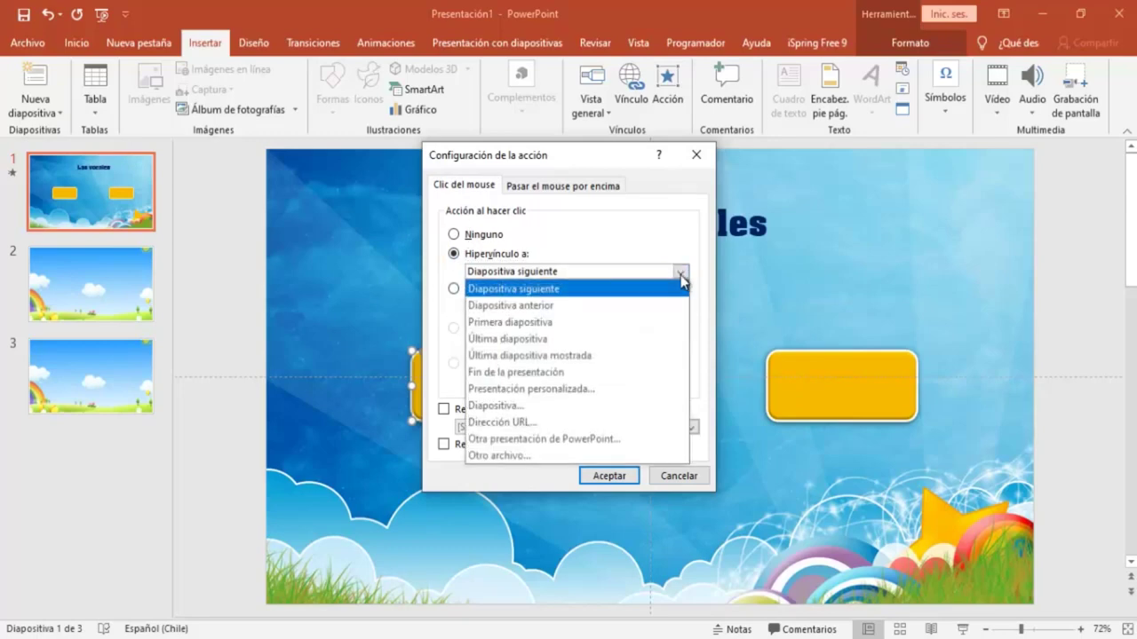
pyautogui.click(488, 407)
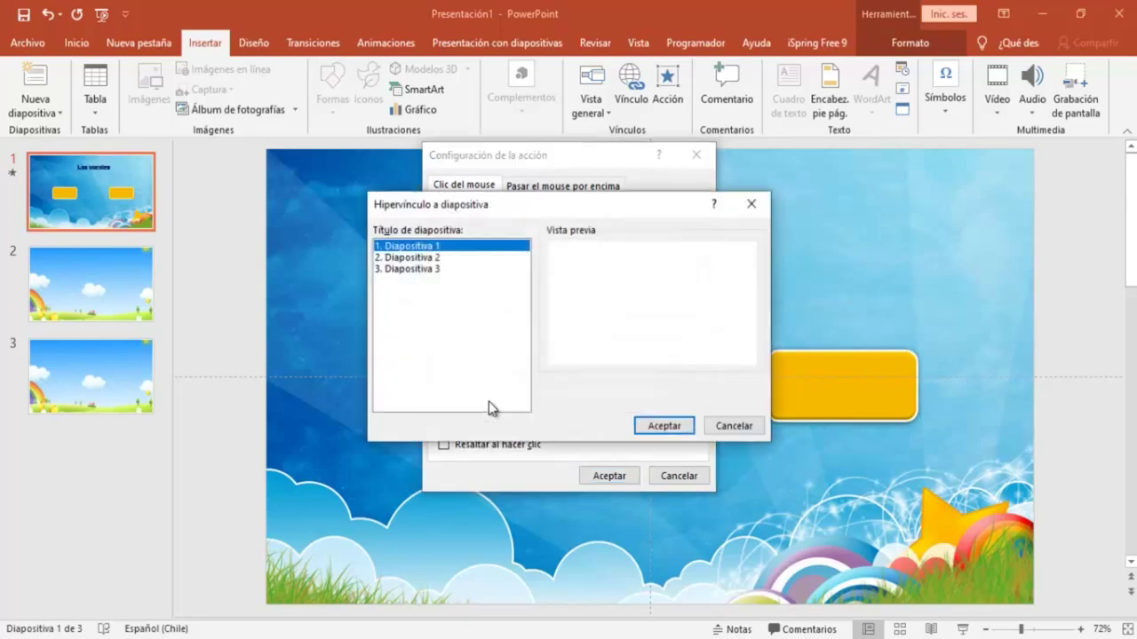
pyautogui.click(412, 258)
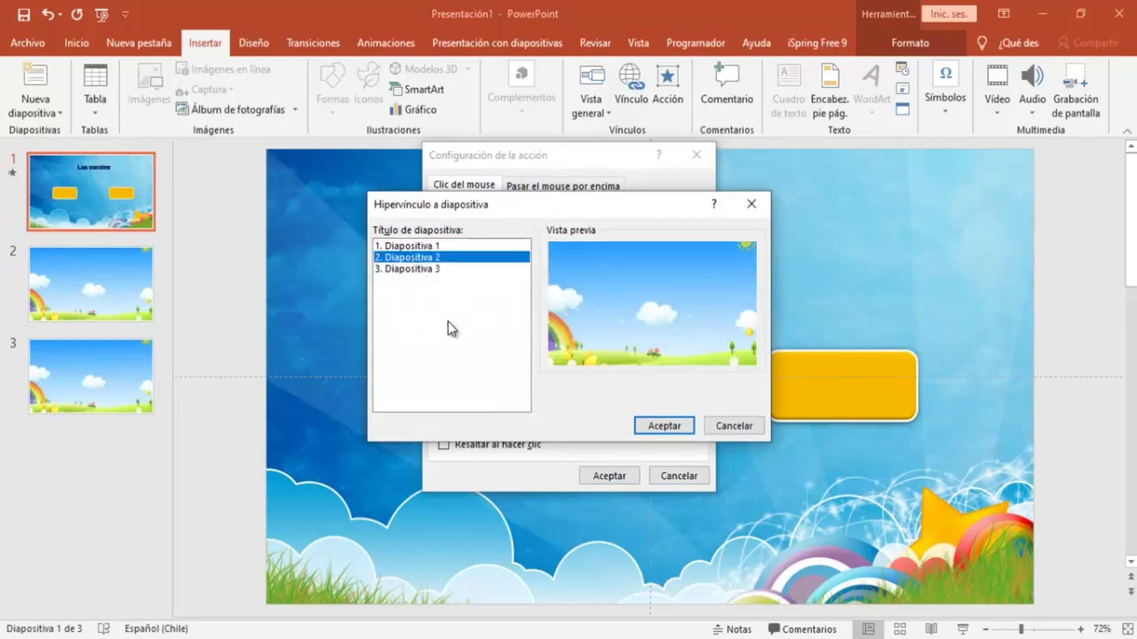
pyautogui.click(673, 430)
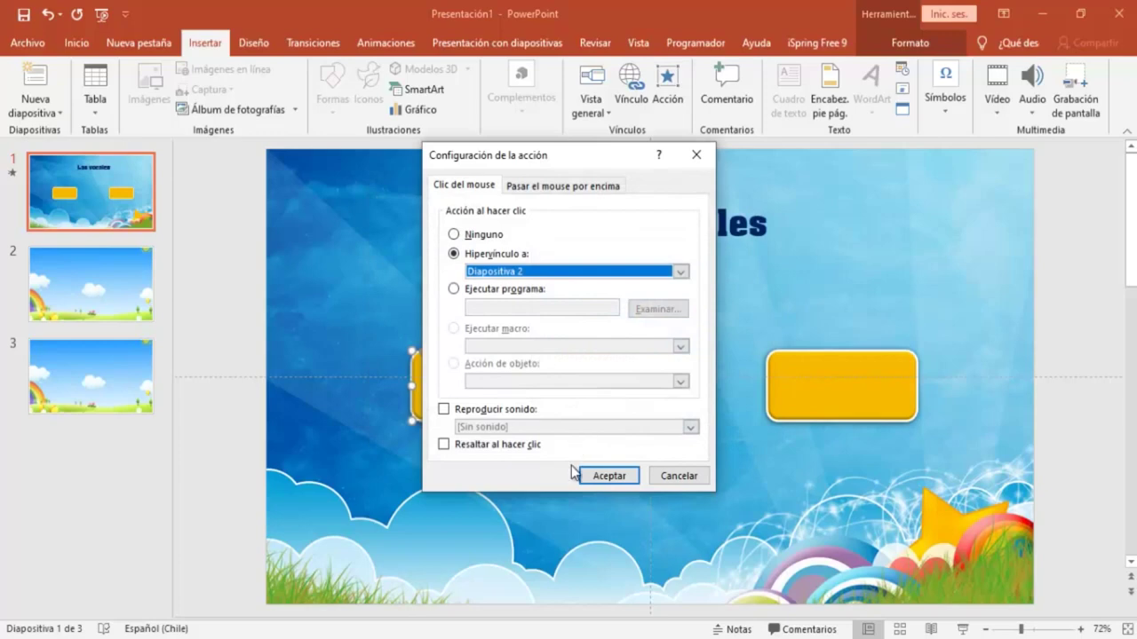
pyautogui.click(606, 476)
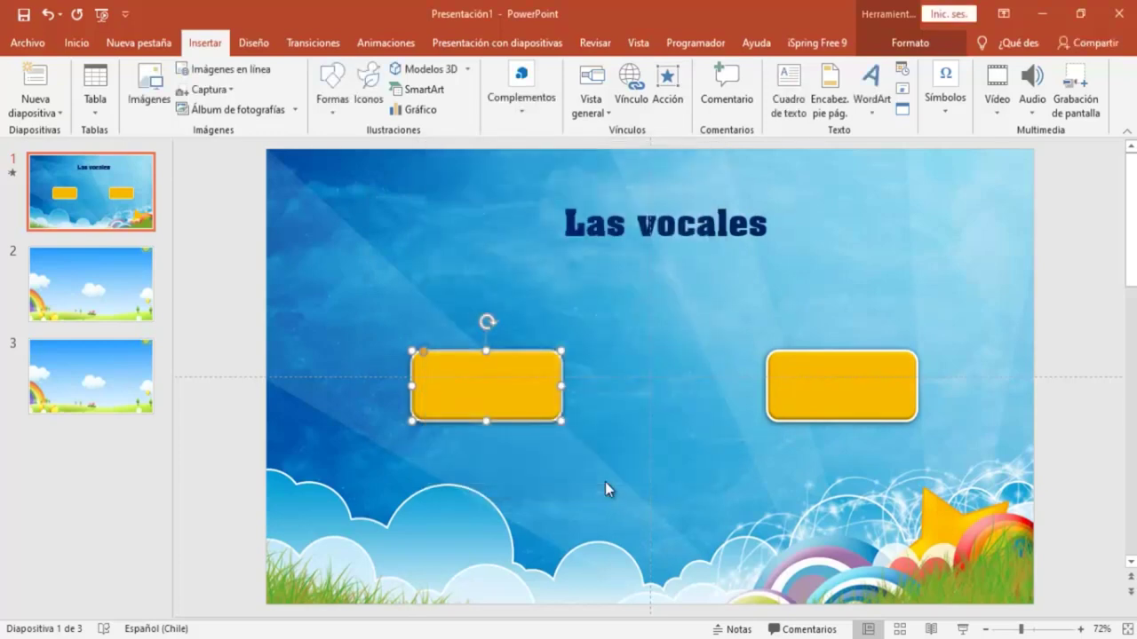
pyautogui.click(132, 281)
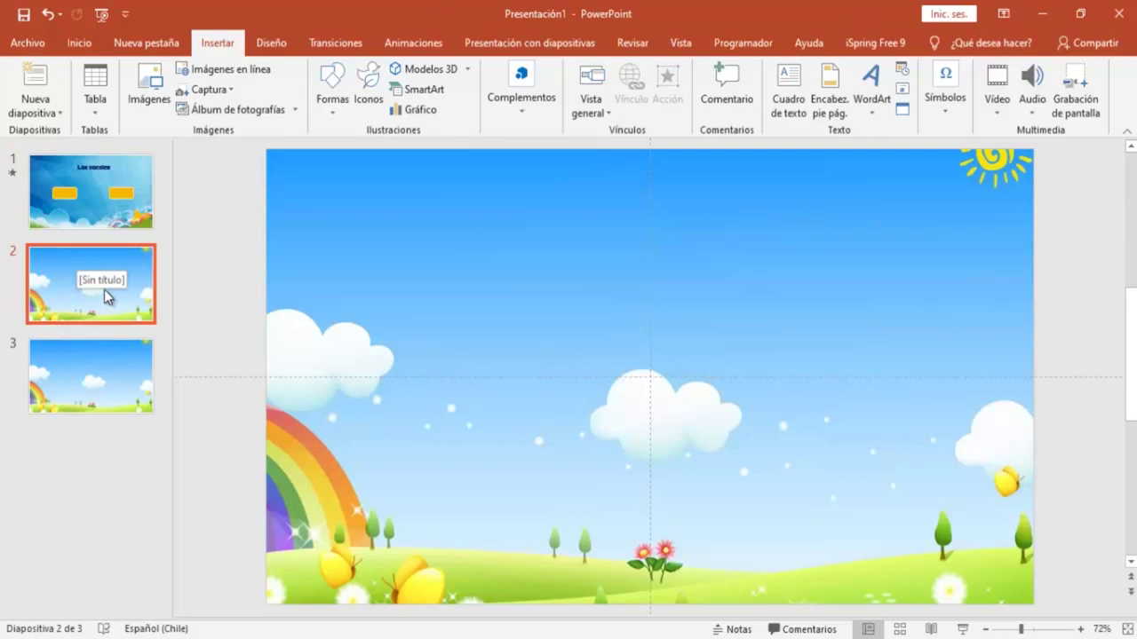
# Run the slideshow from slide 1 and test the left button's link to slide 2
pyautogui.click(95, 210)
pyautogui.press('F5')
pyautogui.click(479, 466)
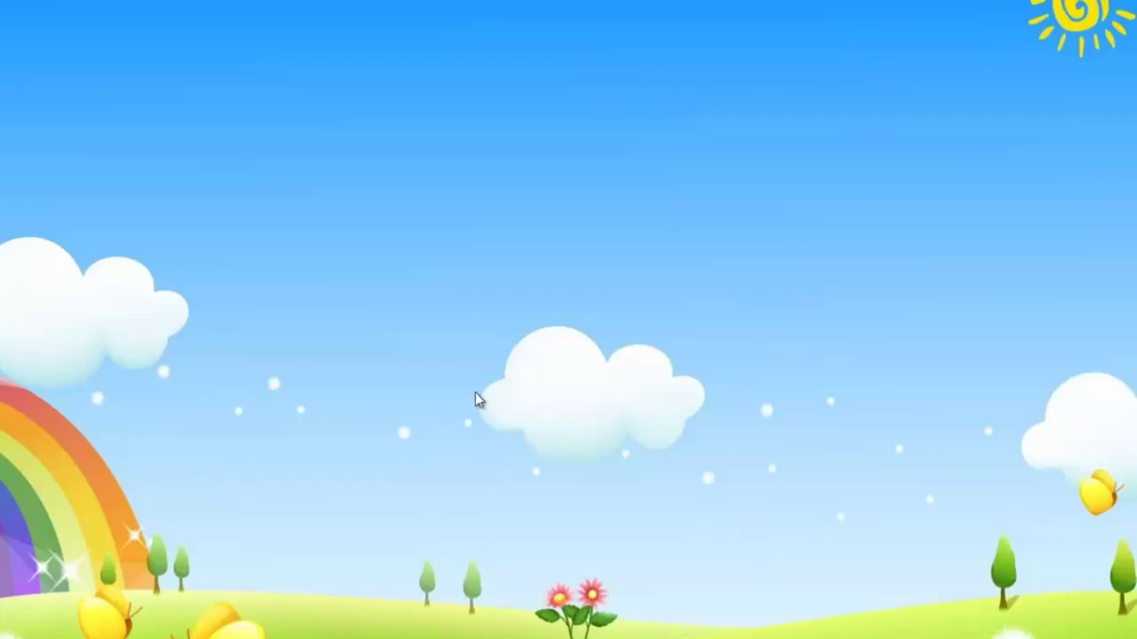
pyautogui.press('Escape')
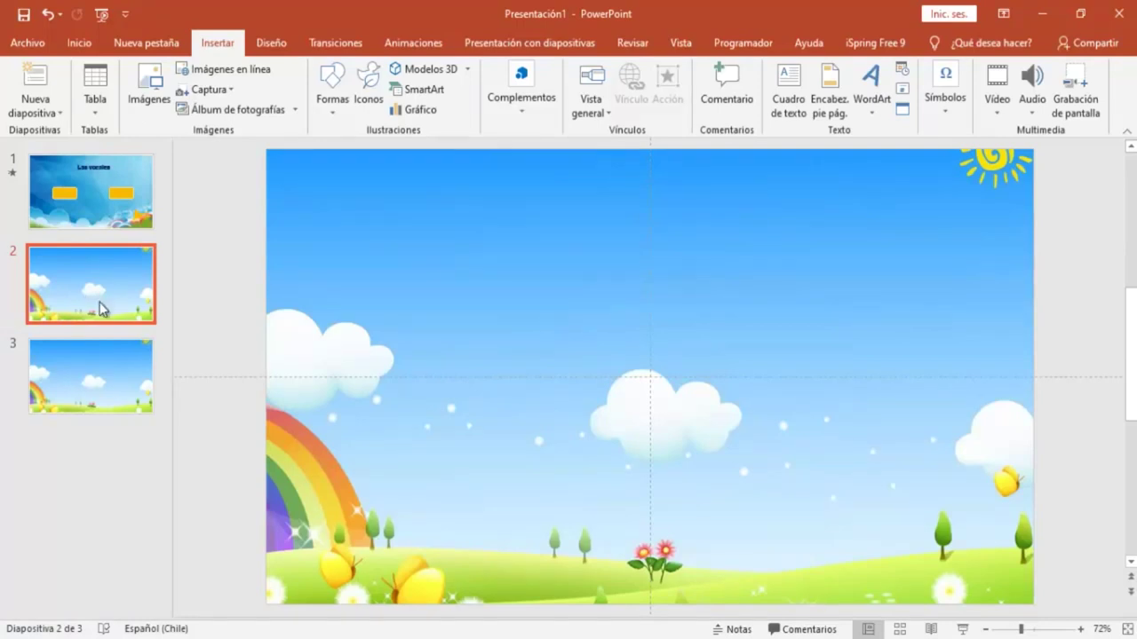
# Set slide 2 to advance Después de 00:00,00 instead of on mouse click
pyautogui.click(335, 44)
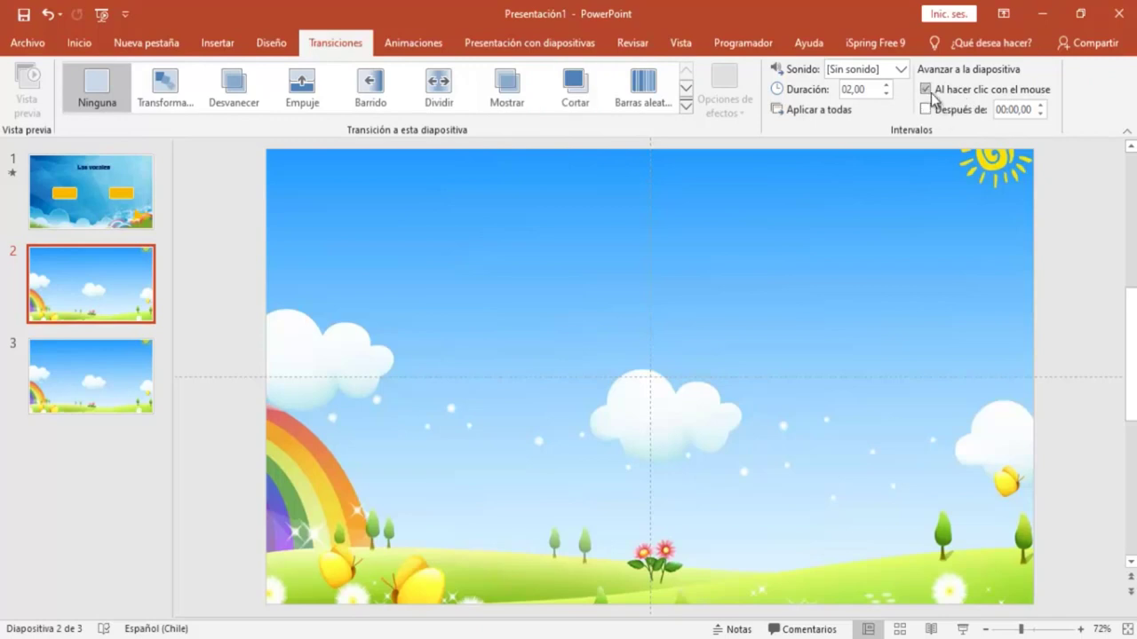
pyautogui.click(928, 108)
pyautogui.click(925, 89)
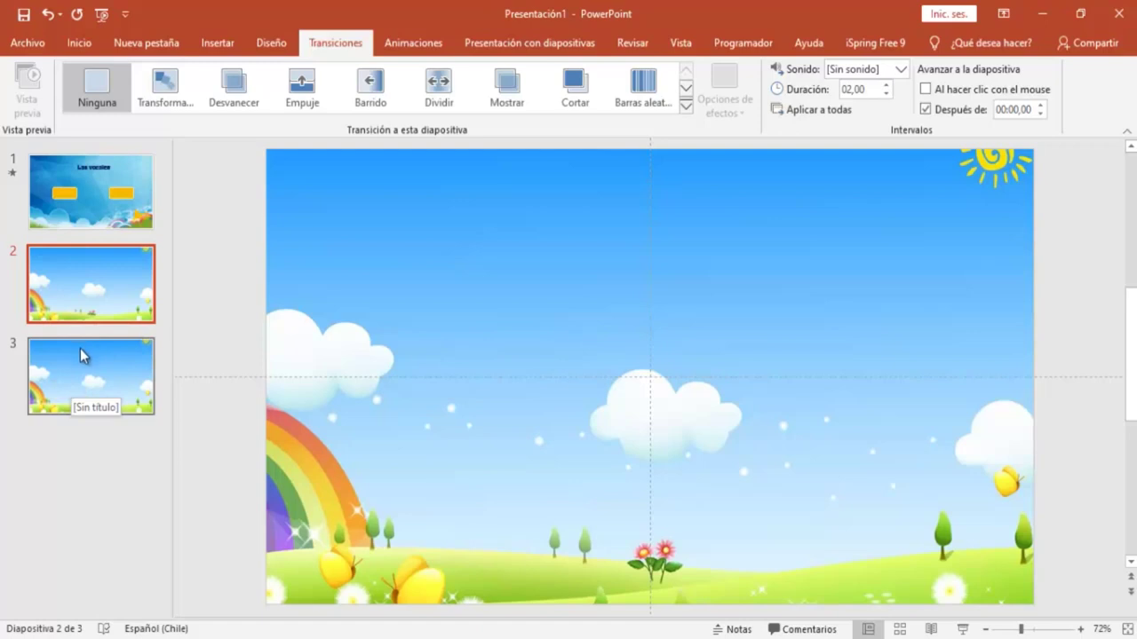
pyautogui.click(71, 193)
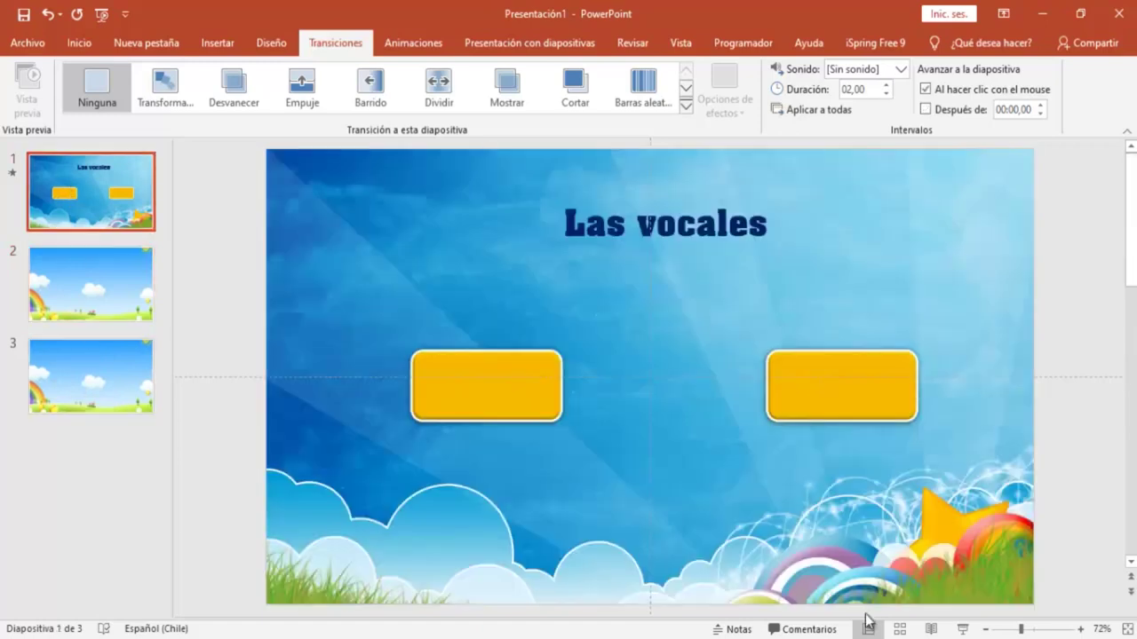
# Run the slideshow from slide 1, test the left yellow button's link, then exit the show
pyautogui.click(963, 629)
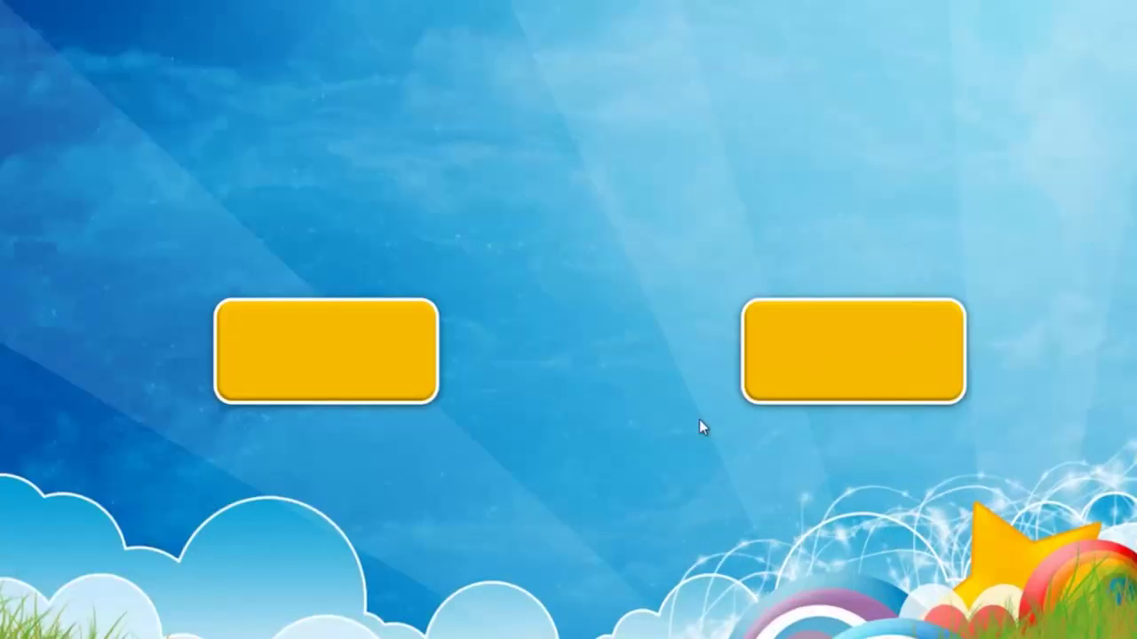
pyautogui.click(384, 351)
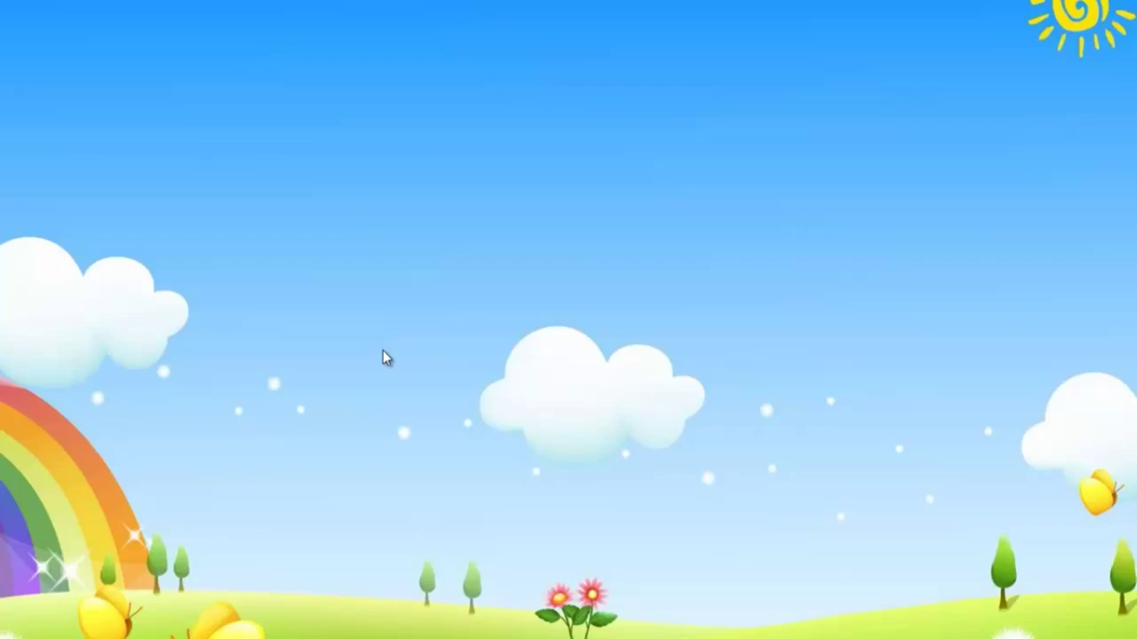
pyautogui.press('Escape')
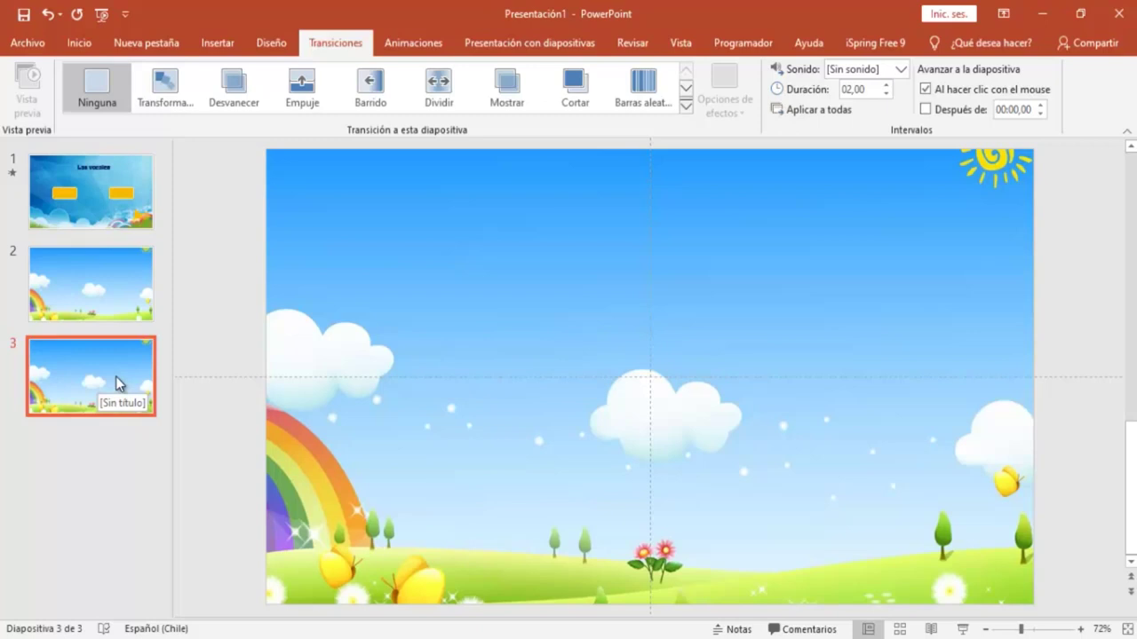
# Insert all five PNGs from the VOCALES folder (AVION, ESTRELLA, INDIO, OSO, UVA) onto slide 3
pyautogui.click(212, 50)
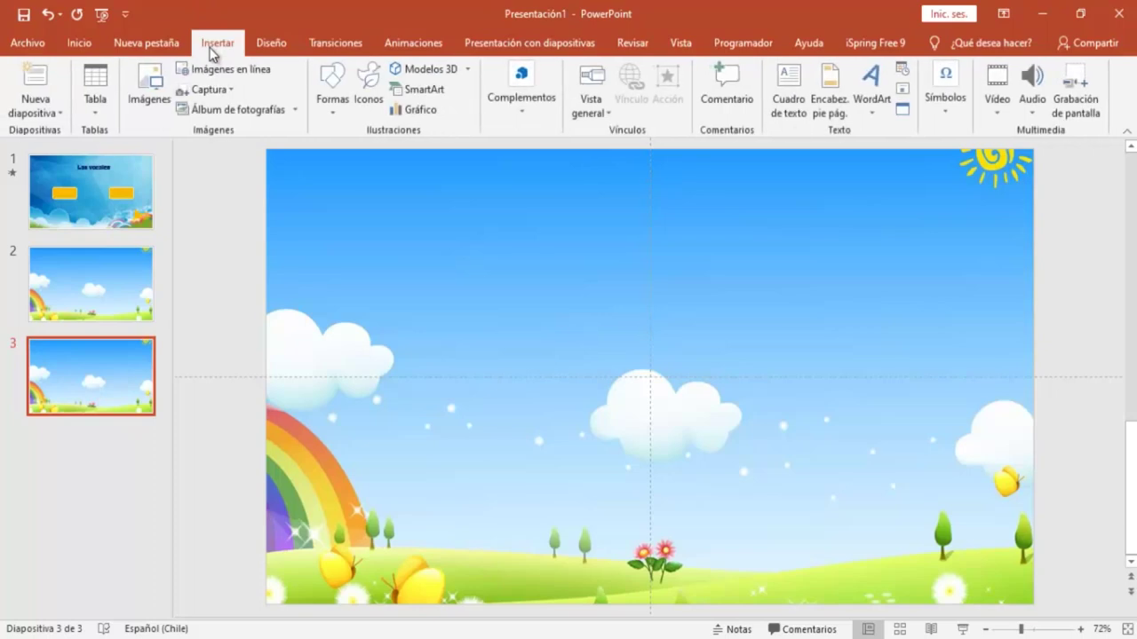
pyautogui.click(156, 83)
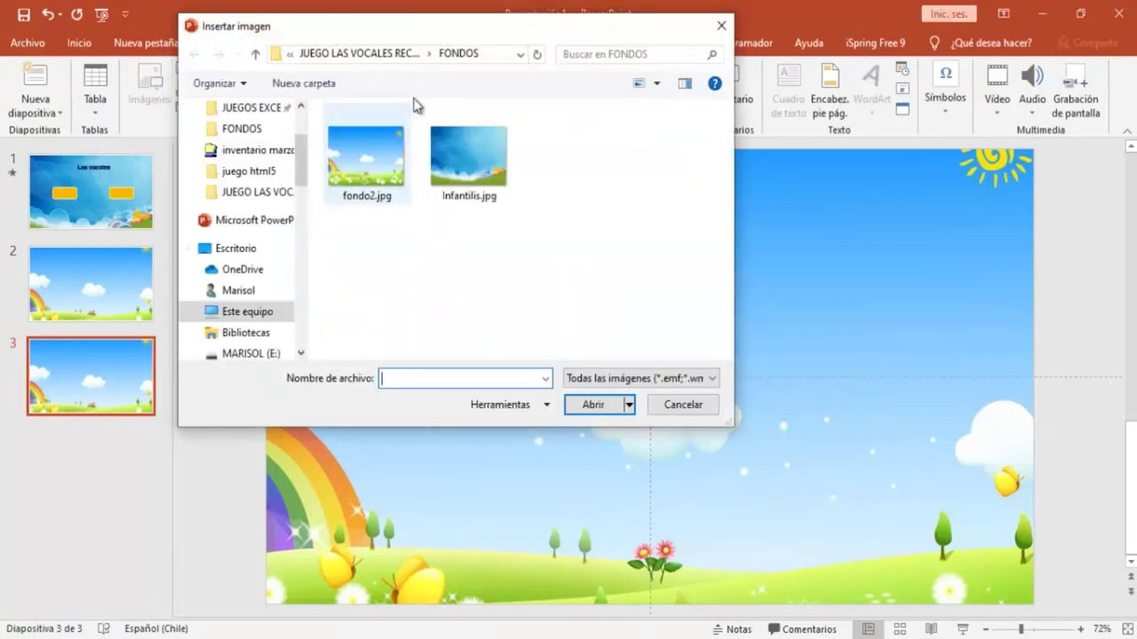
pyautogui.click(455, 55)
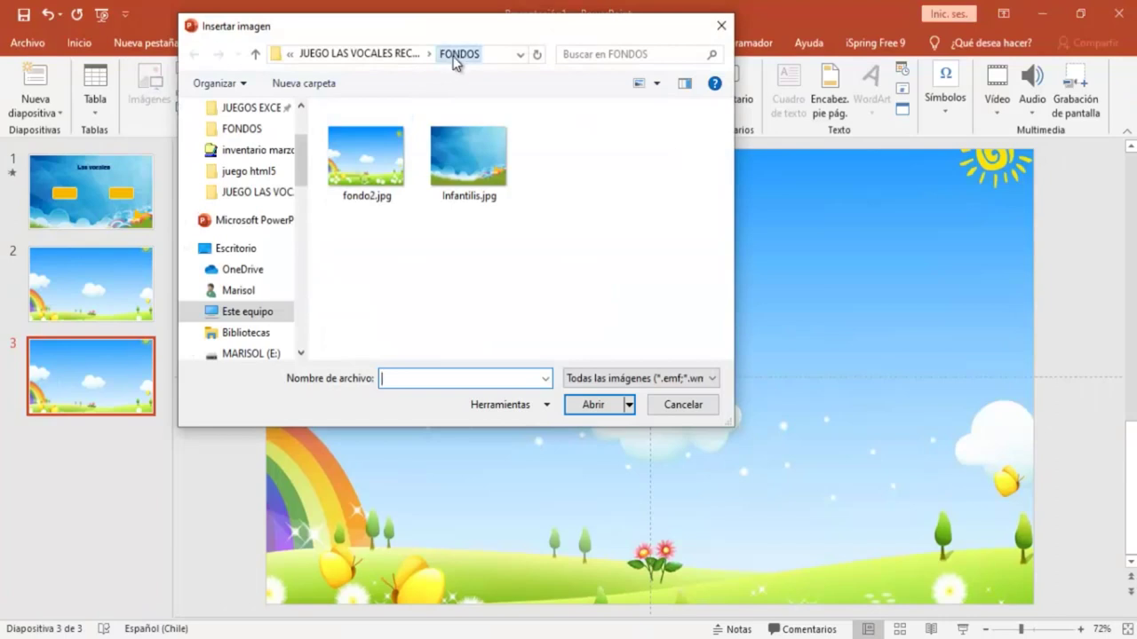
pyautogui.click(400, 55)
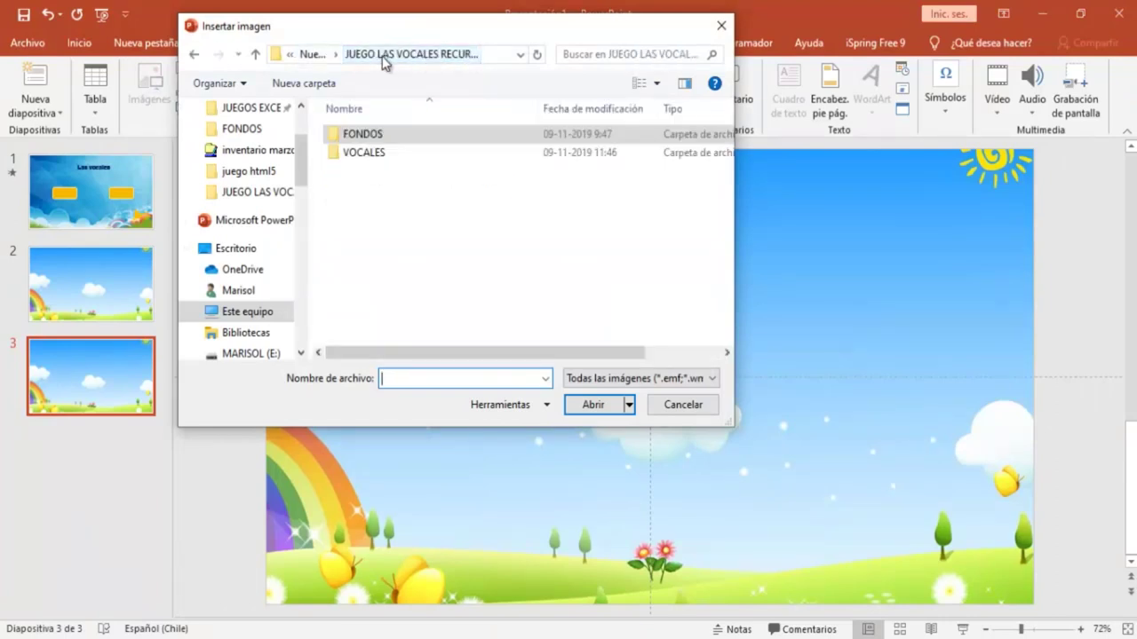
pyautogui.doubleClick(364, 153)
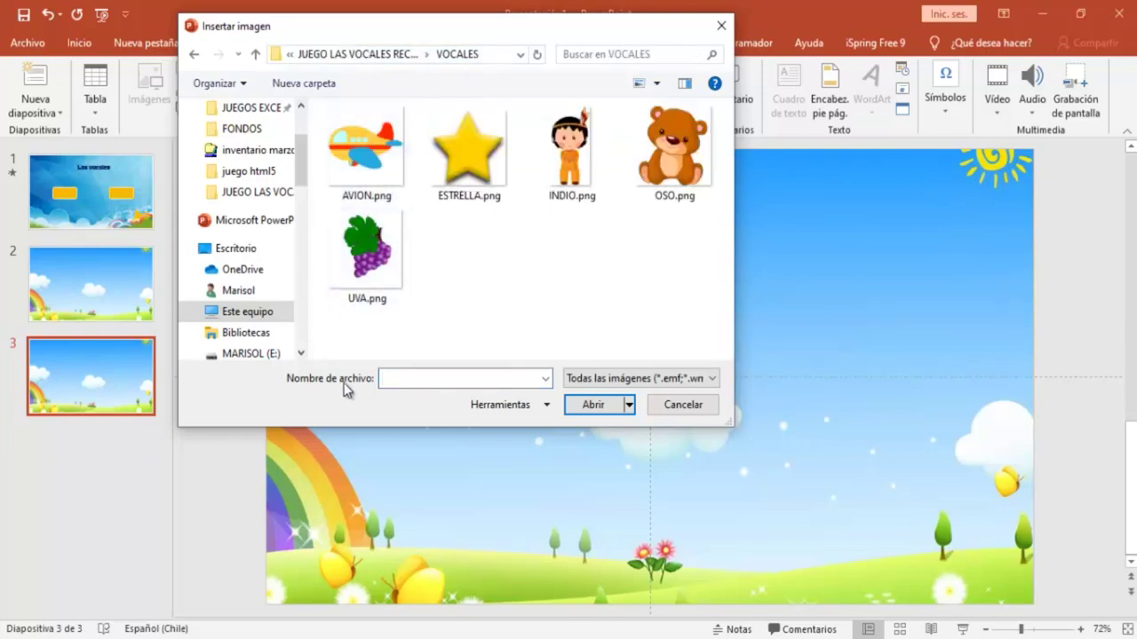
pyautogui.moveTo(331, 314); pyautogui.dragTo(732, 180)
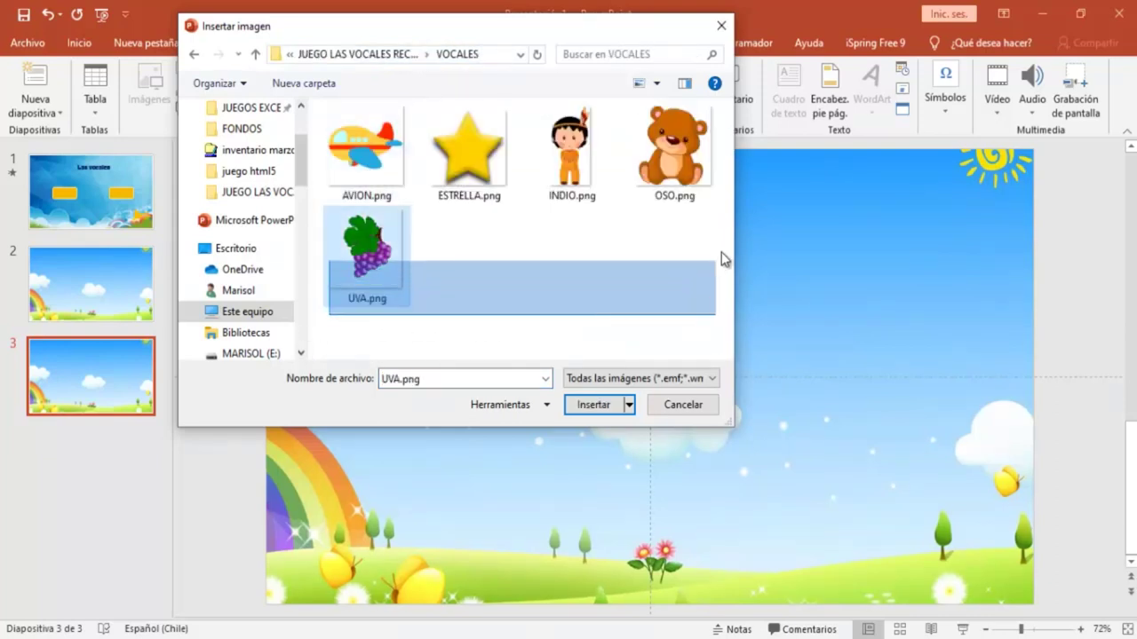
pyautogui.moveTo(732, 185); pyautogui.dragTo(733, 100)
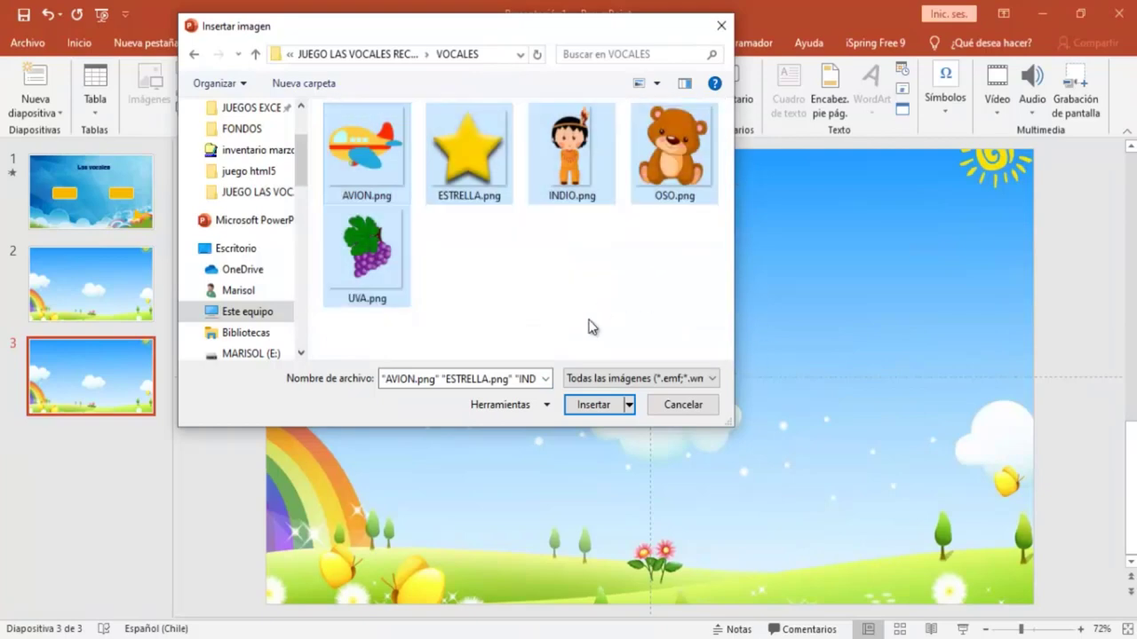
pyautogui.click(593, 406)
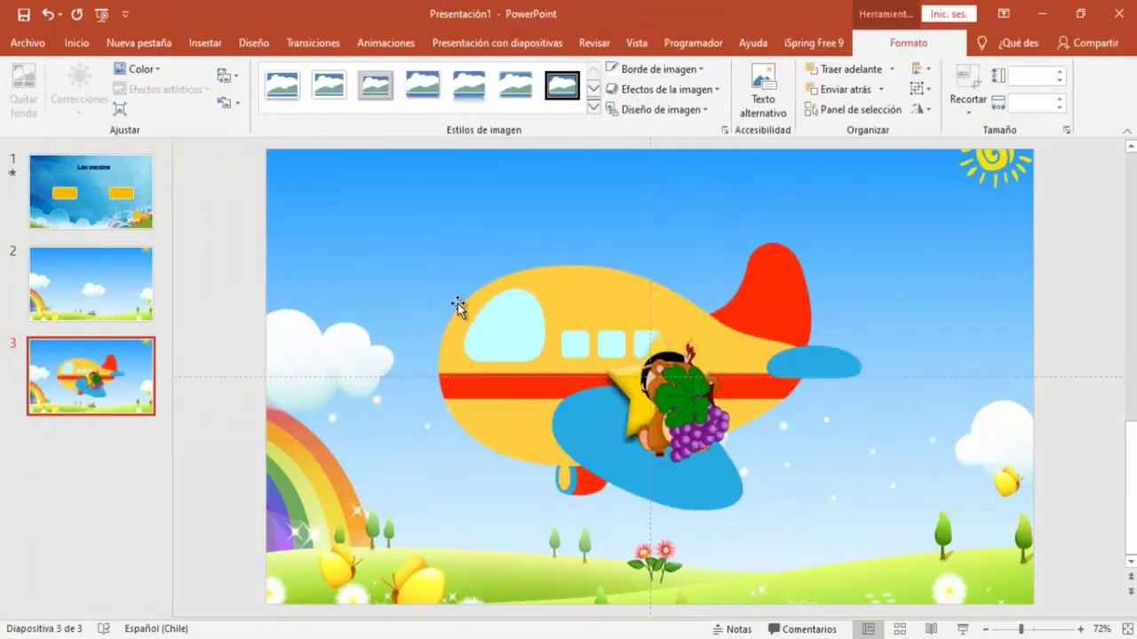
# Shrink the airplane picture and move it to the left side of the slide
pyautogui.click(390, 314)
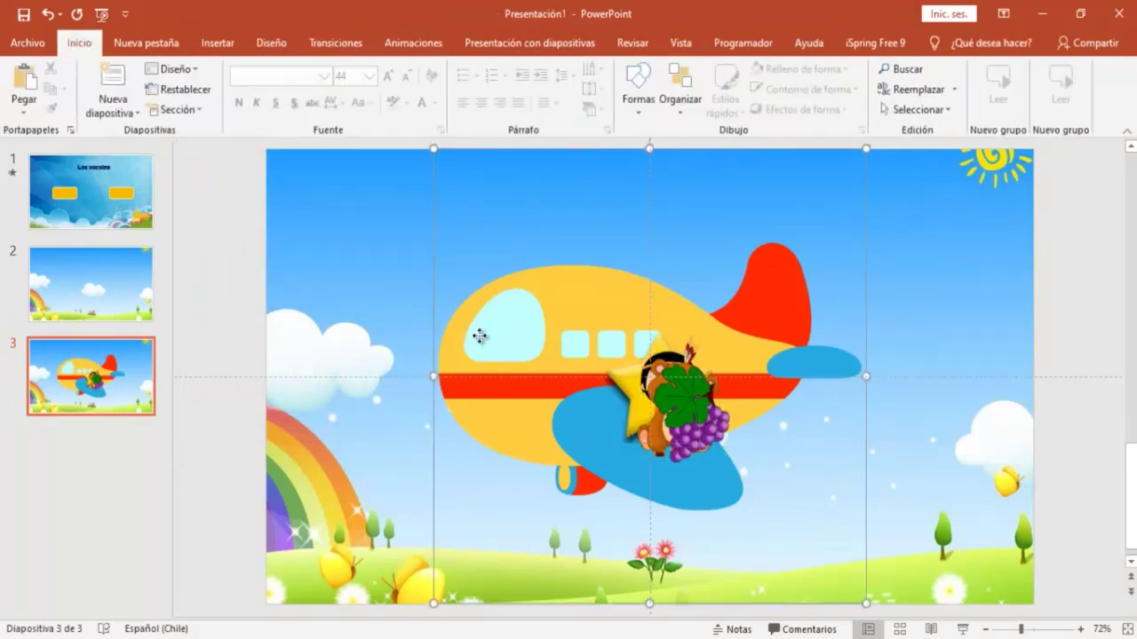
pyautogui.click(435, 586)
pyautogui.moveTo(433, 603); pyautogui.dragTo(638, 263)
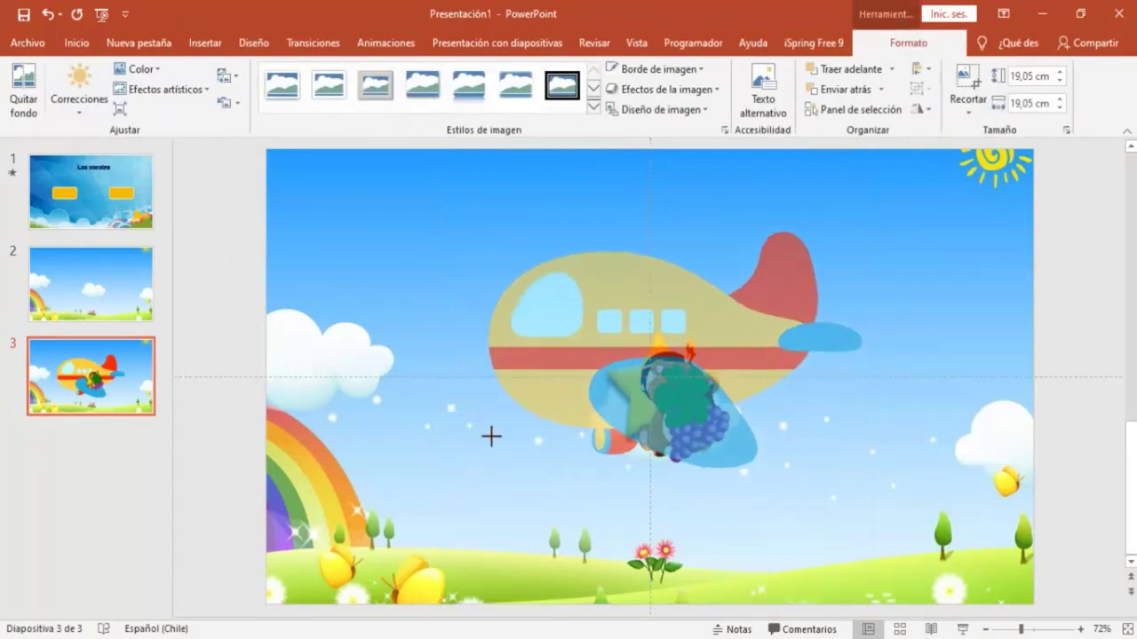
pyautogui.moveTo(638, 263)
pyautogui.mouseDown()
pyautogui.moveTo(718, 229)
pyautogui.moveTo(550, 271)
pyautogui.moveTo(533, 326)
pyautogui.mouseUp()
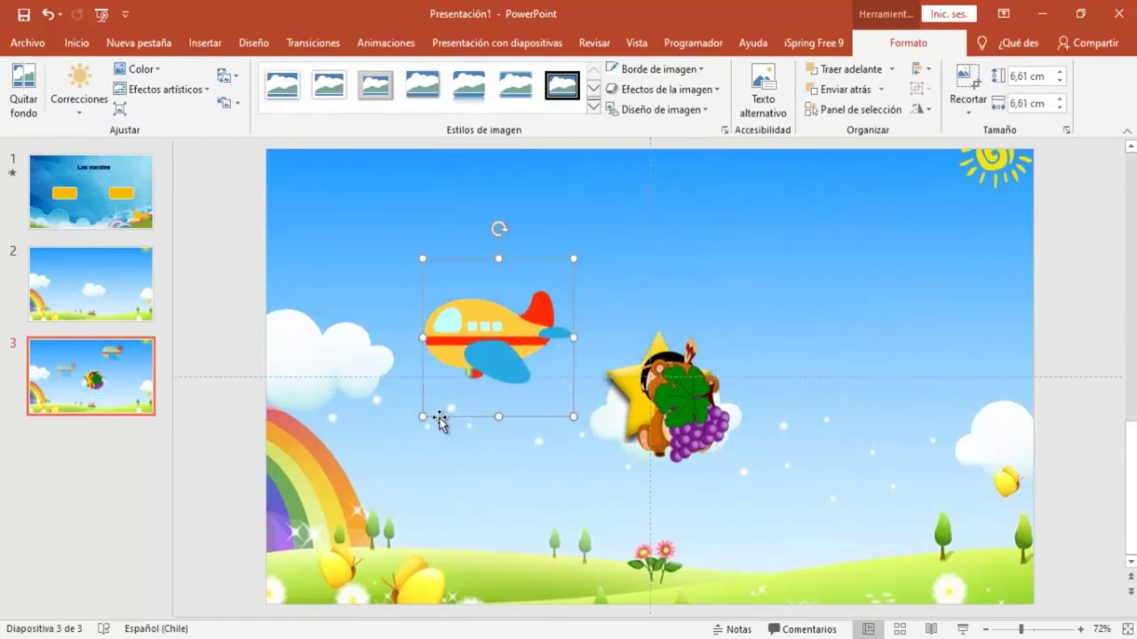
pyautogui.moveTo(419, 415)
pyautogui.mouseDown()
pyautogui.moveTo(432, 376)
pyautogui.moveTo(444, 396)
pyautogui.mouseUp()
pyautogui.moveTo(502, 321); pyautogui.dragTo(454, 320)
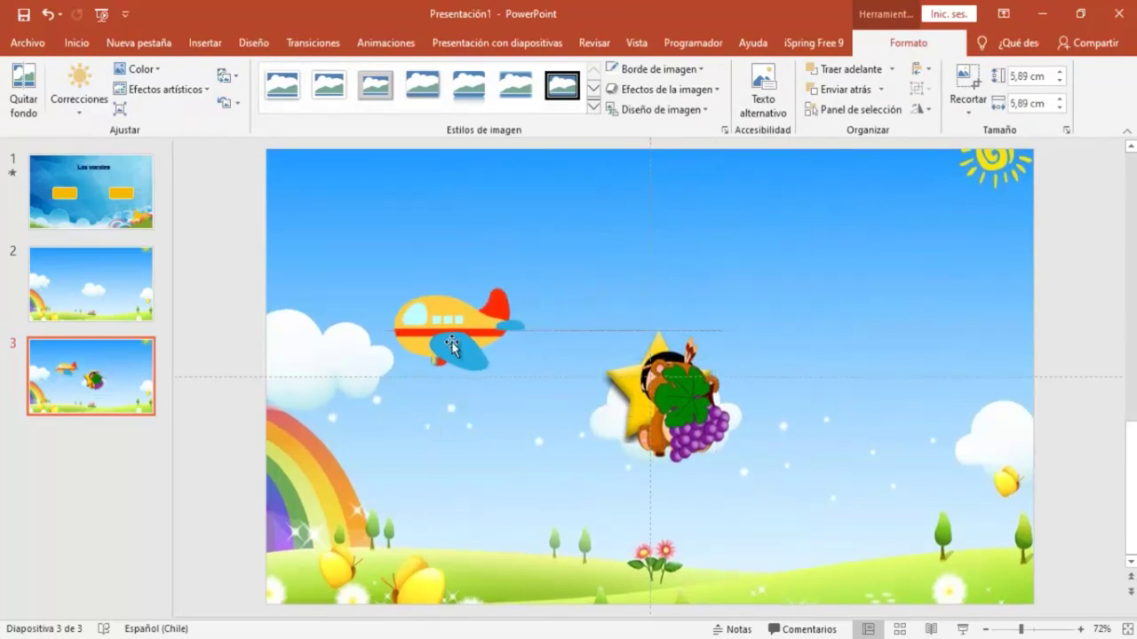
# Pull the grapes and bear apart from the pile, and raise and slightly shrink the star
pyautogui.moveTo(689, 407)
pyautogui.mouseDown()
pyautogui.moveTo(826, 400)
pyautogui.moveTo(795, 407)
pyautogui.mouseUp()
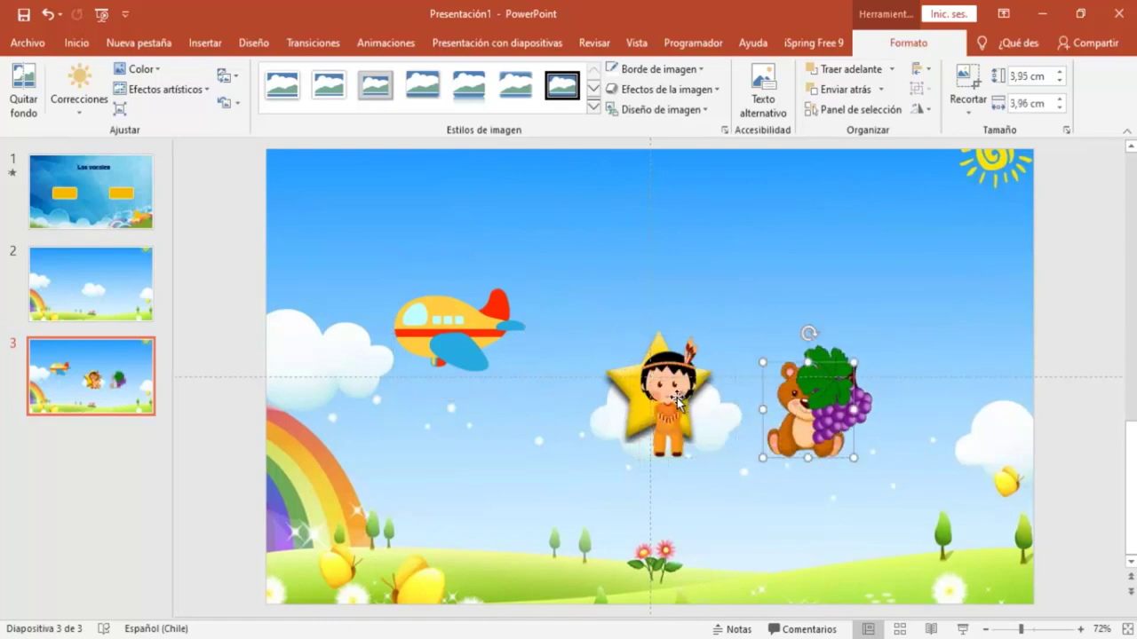
pyautogui.moveTo(677, 398); pyautogui.dragTo(746, 393)
pyautogui.click(668, 371)
pyautogui.moveTo(668, 372); pyautogui.dragTo(665, 313)
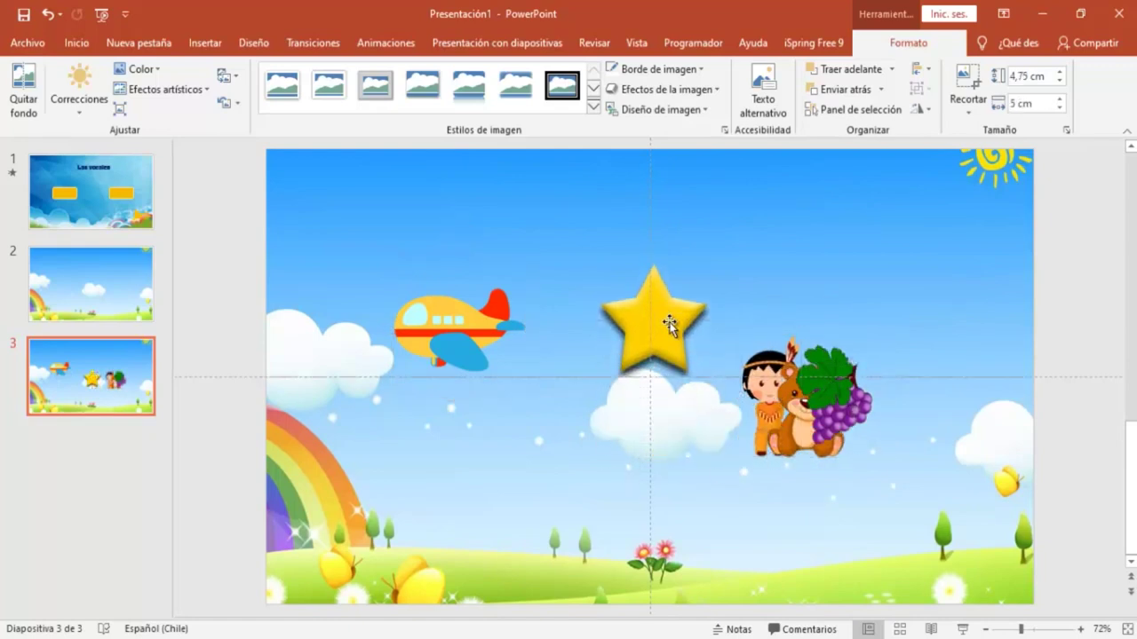
pyautogui.moveTo(605, 377); pyautogui.dragTo(614, 362)
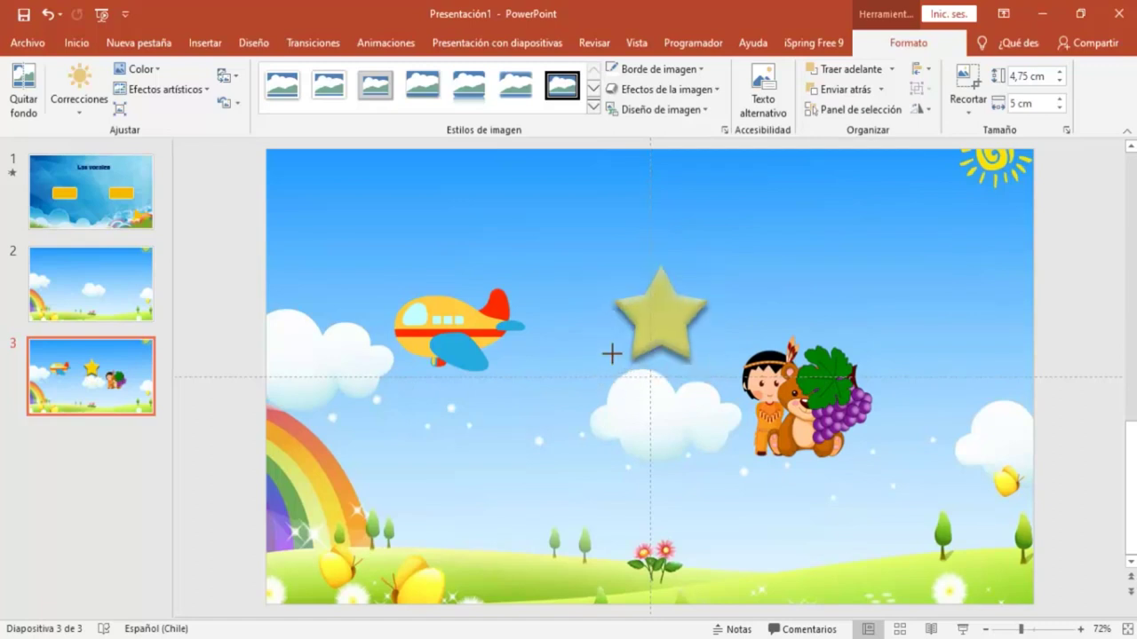
# Move the girl to the upper right and shrink her; place the bear lower left and grapes lower right
pyautogui.click(760, 380)
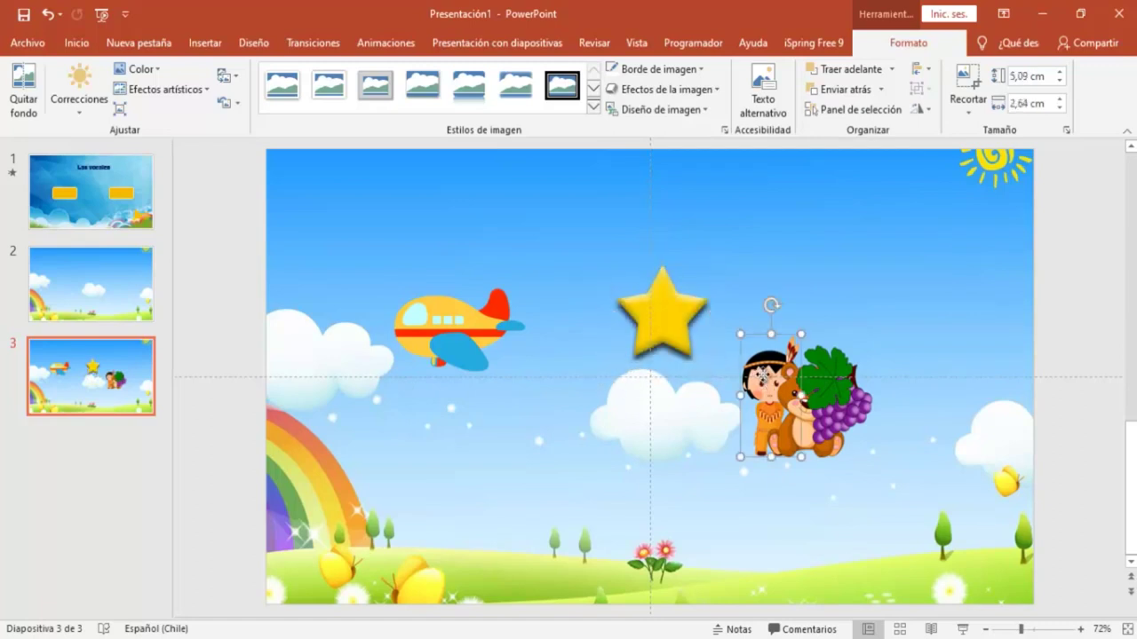
pyautogui.moveTo(760, 380); pyautogui.dragTo(892, 282)
pyautogui.moveTo(885, 364); pyautogui.dragTo(881, 350)
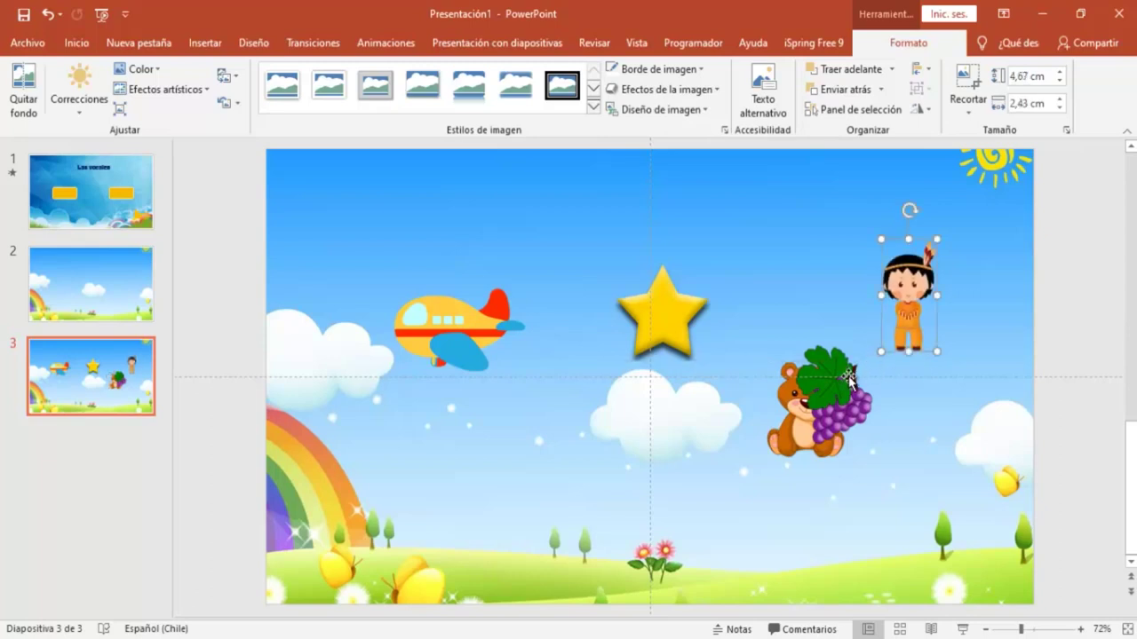
pyautogui.moveTo(835, 395); pyautogui.dragTo(940, 444)
pyautogui.moveTo(802, 431)
pyautogui.mouseDown()
pyautogui.moveTo(716, 473)
pyautogui.moveTo(492, 513)
pyautogui.moveTo(461, 508)
pyautogui.mouseUp()
pyautogui.moveTo(939, 444)
pyautogui.mouseDown()
pyautogui.moveTo(833, 502)
pyautogui.moveTo(844, 493)
pyautogui.mouseUp()
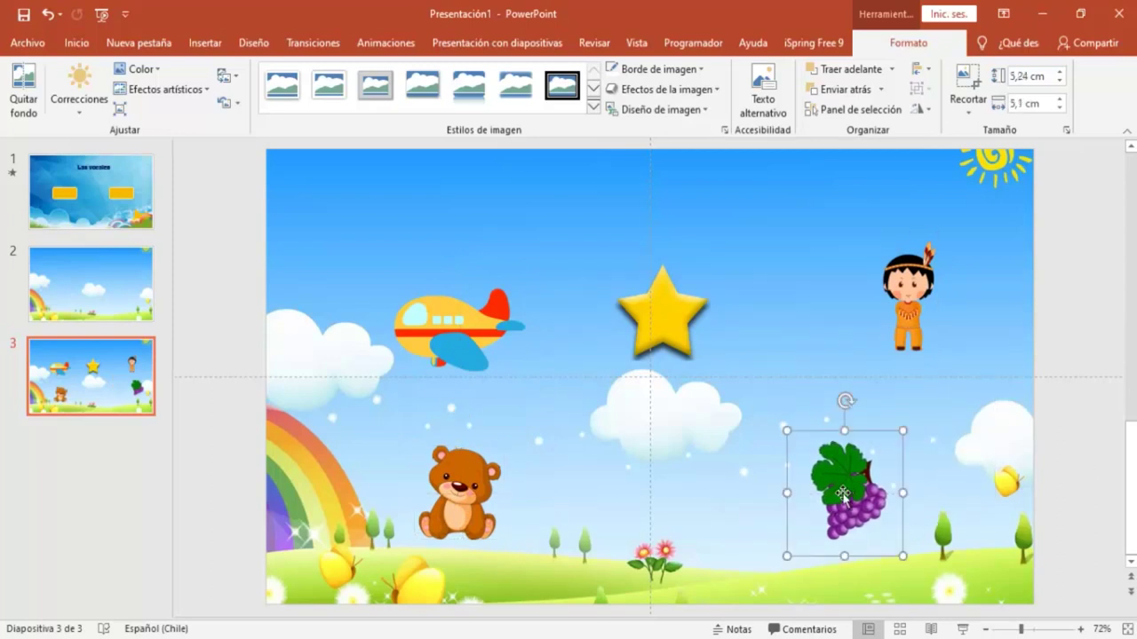
# Fine-tune positions by nudging the airplane, star and girl higher and the bear rightward
pyautogui.moveTo(419, 326); pyautogui.dragTo(419, 309)
pyautogui.click(571, 380)
pyautogui.click(662, 312)
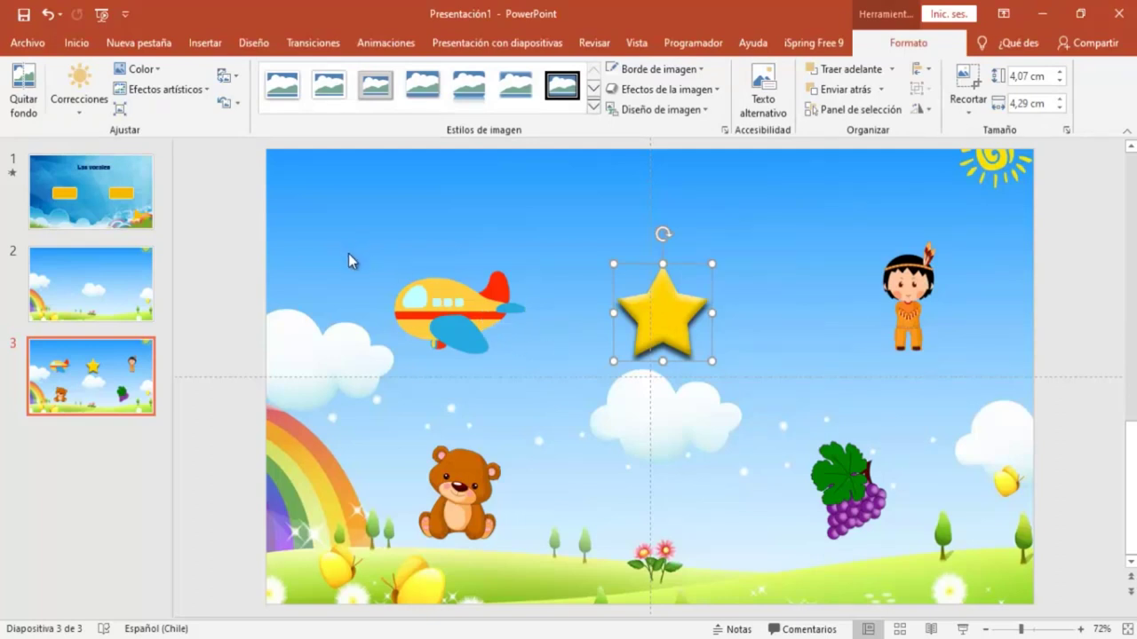
pyautogui.click(428, 309)
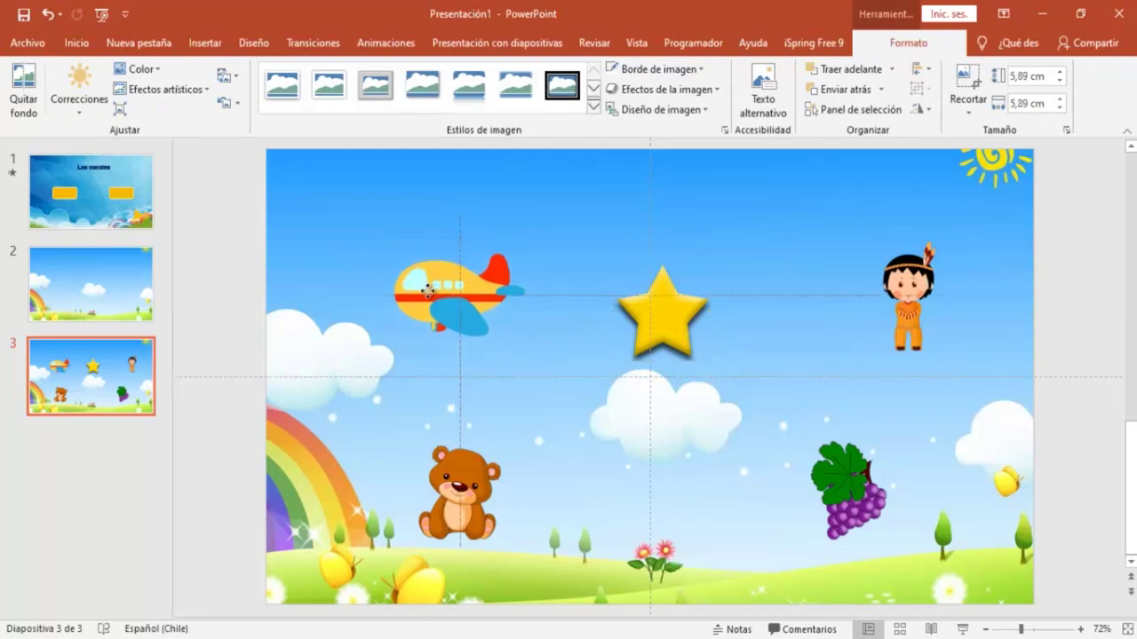
pyautogui.click(679, 314)
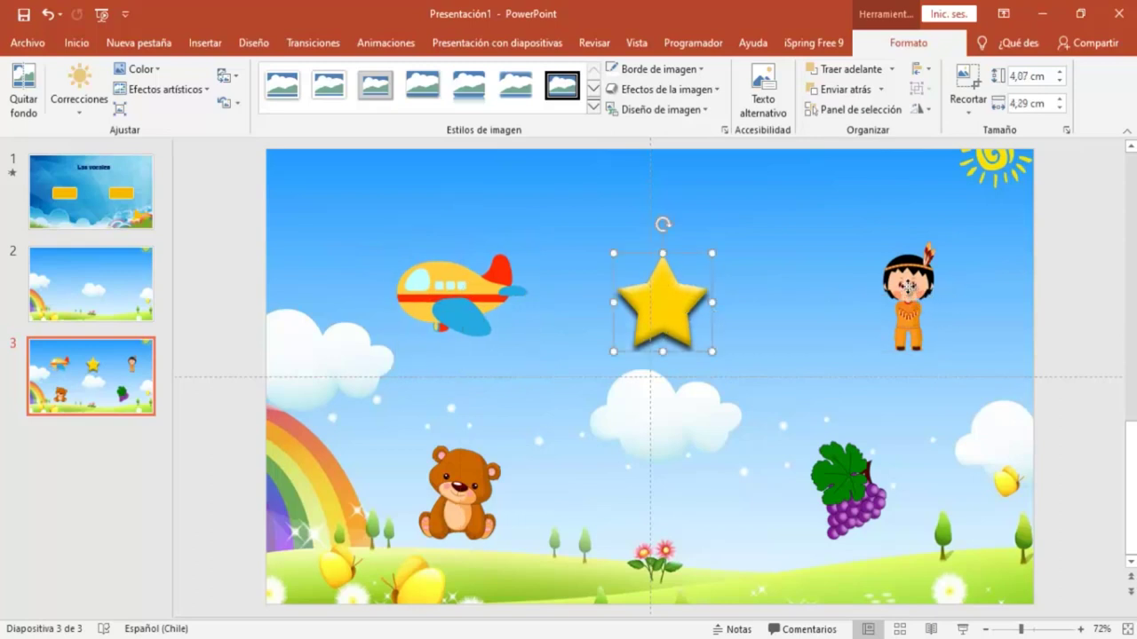
pyautogui.moveTo(907, 297); pyautogui.dragTo(906, 289)
pyautogui.moveTo(444, 466); pyautogui.dragTo(504, 466)
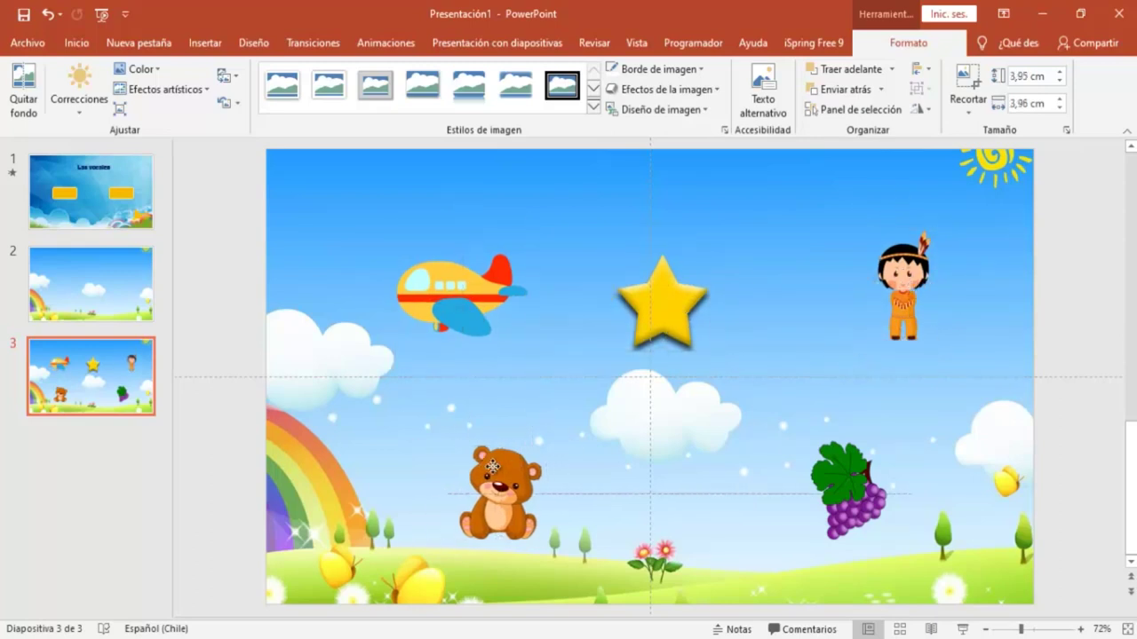
pyautogui.click(66, 218)
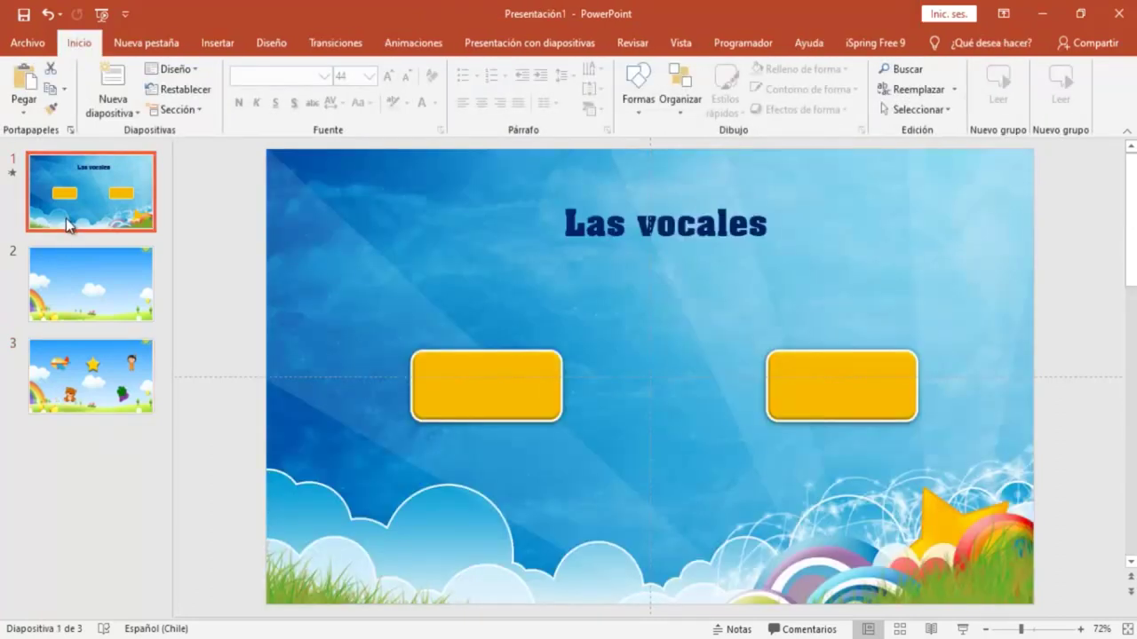
pyautogui.click(963, 629)
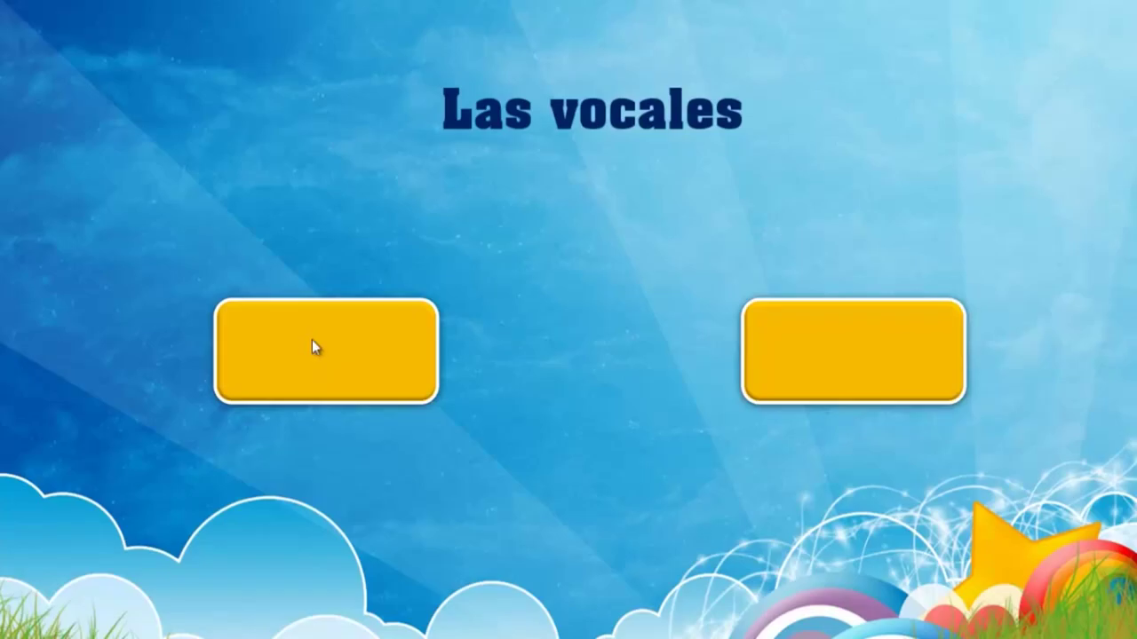
pyautogui.click(312, 350)
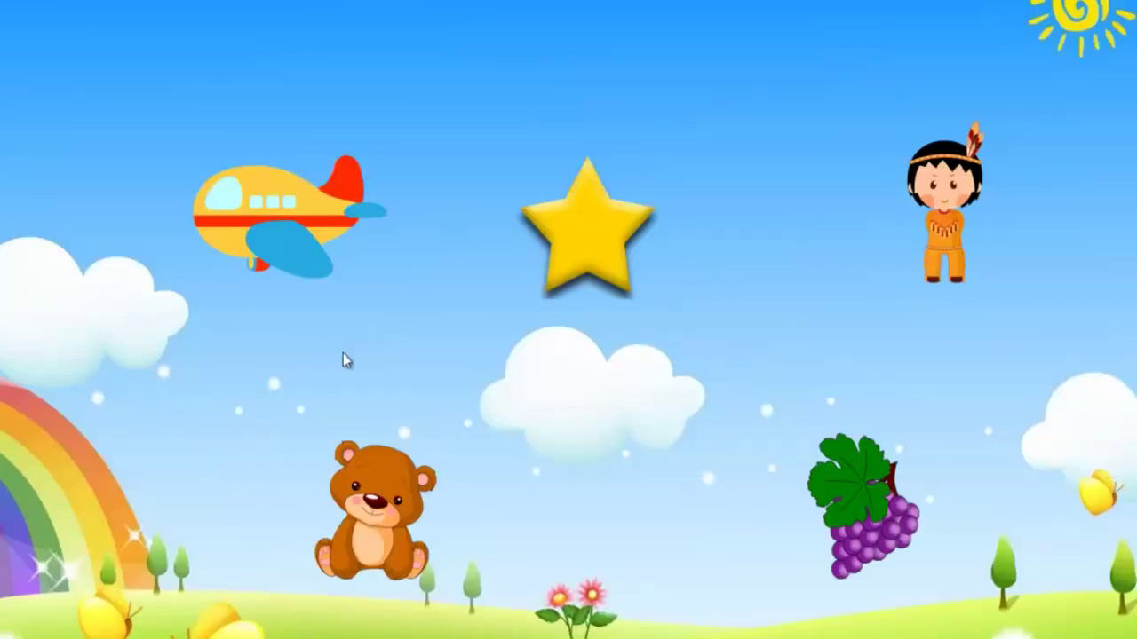
pyautogui.press('Escape')
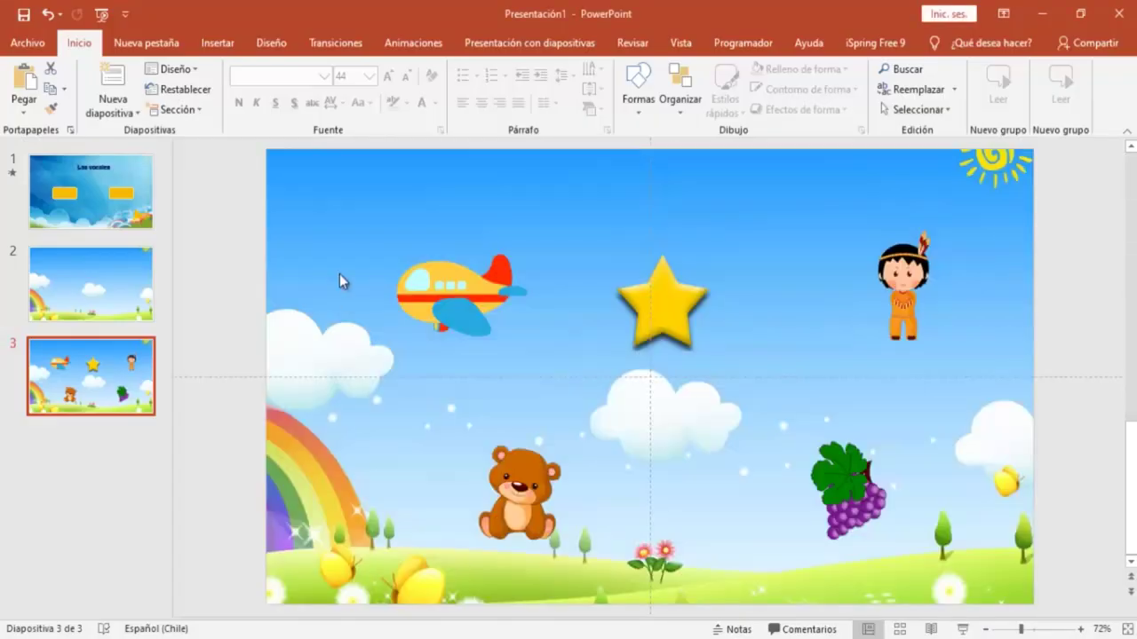
pyautogui.click(36, 182)
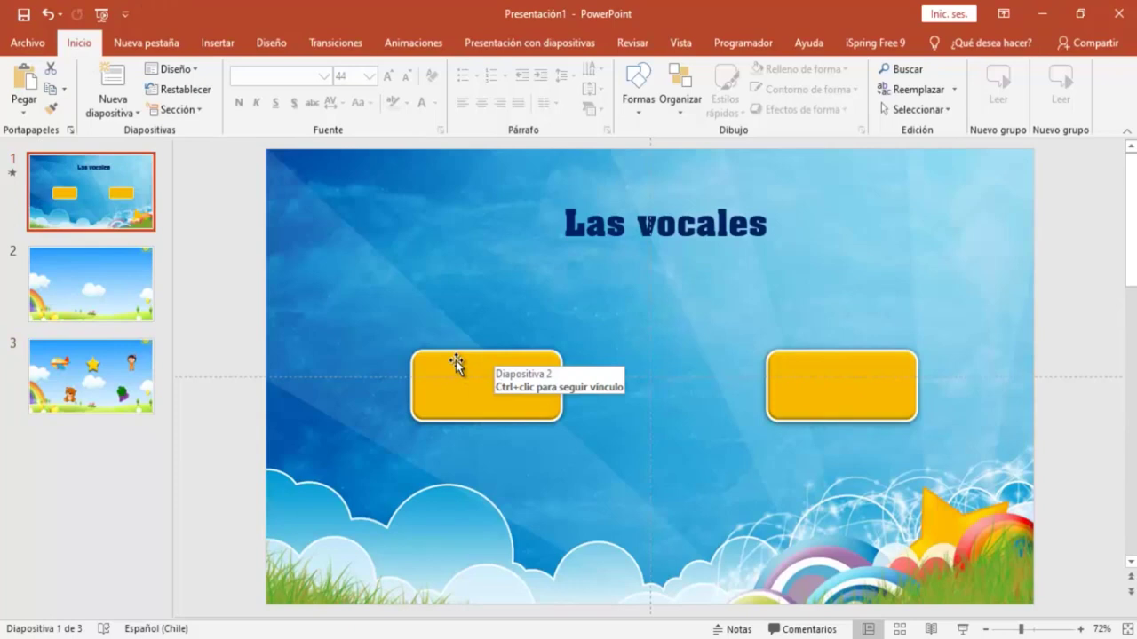
pyautogui.click(76, 274)
pyautogui.click(48, 382)
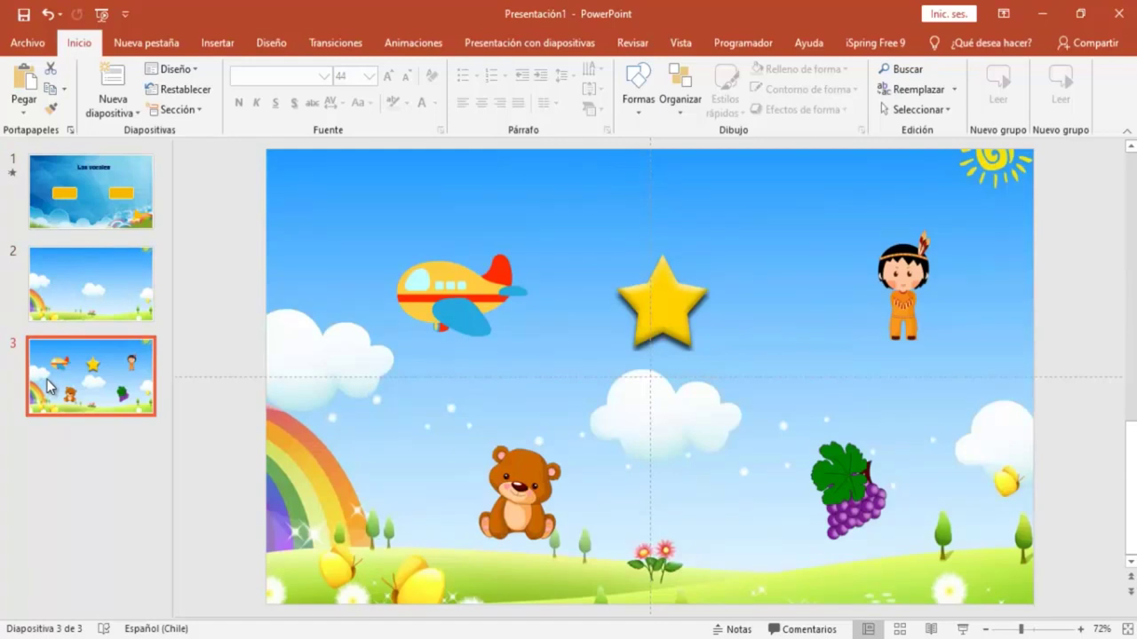
pyautogui.click(433, 284)
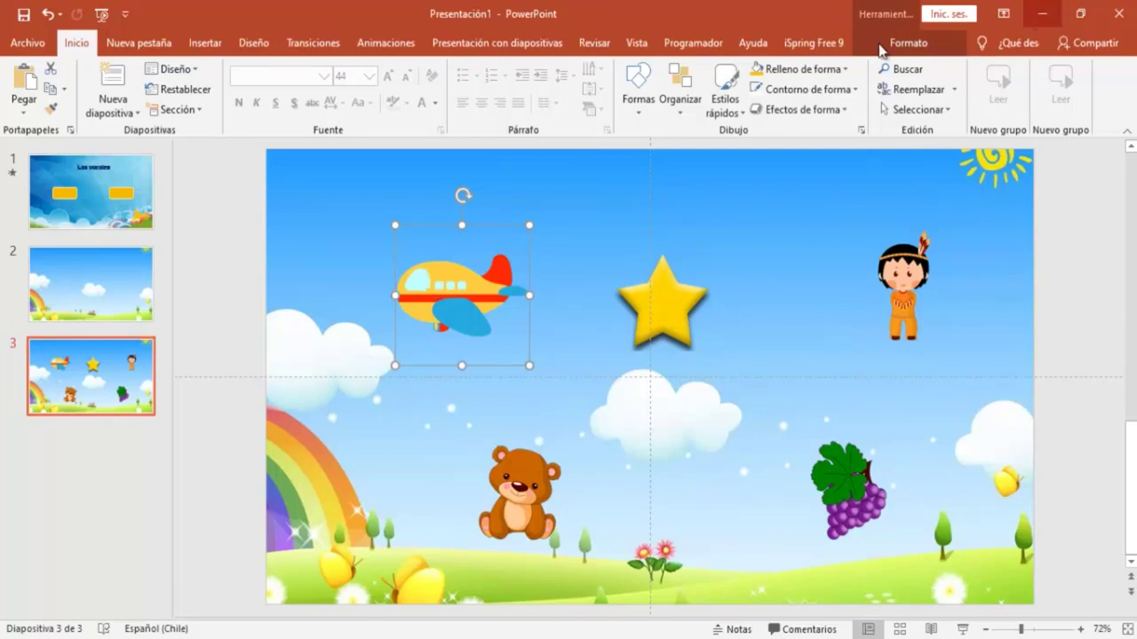
# In the Selection Pane, rename the airplane picture AVION and the star picture ESTRELLA
pyautogui.click(906, 49)
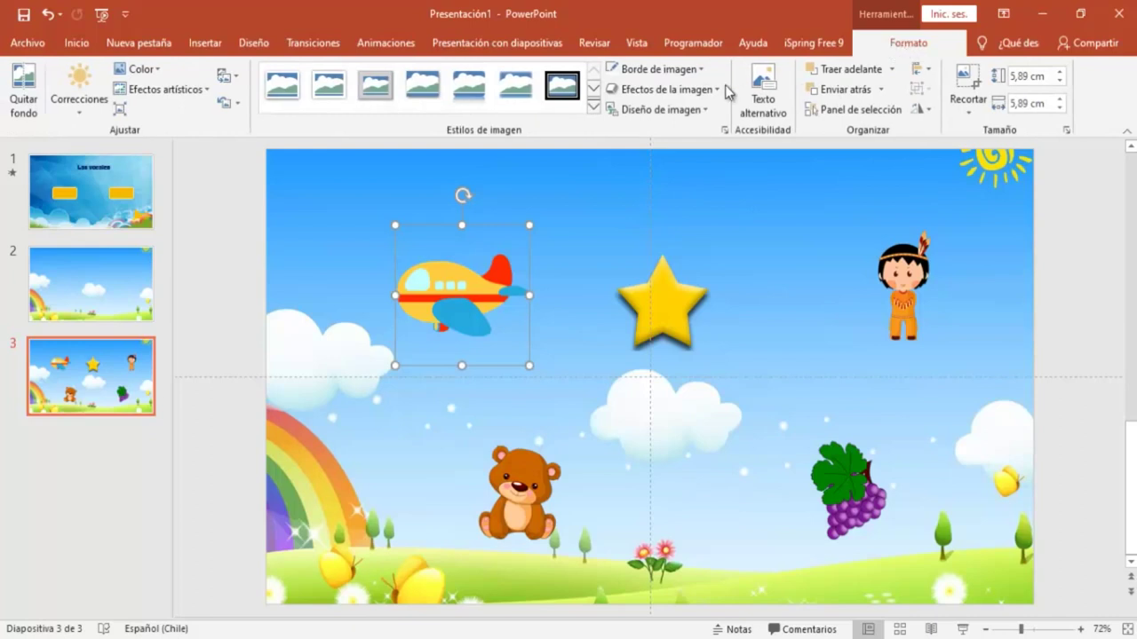
pyautogui.click(846, 110)
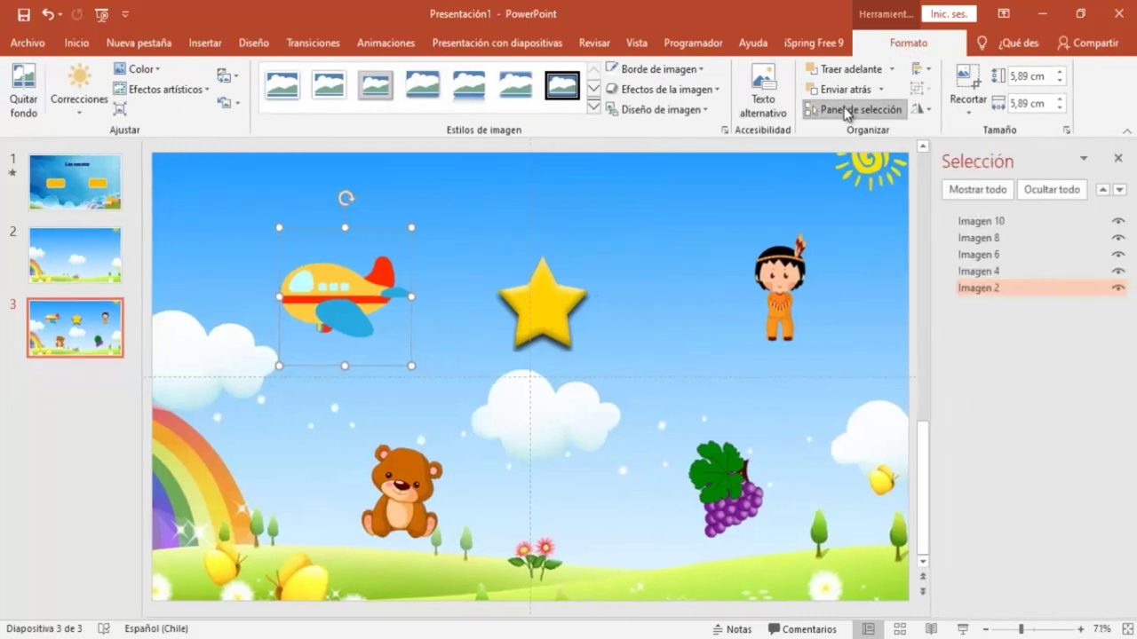
pyautogui.doubleClick(1012, 288)
pyautogui.hotkey('ctrl', 'a')
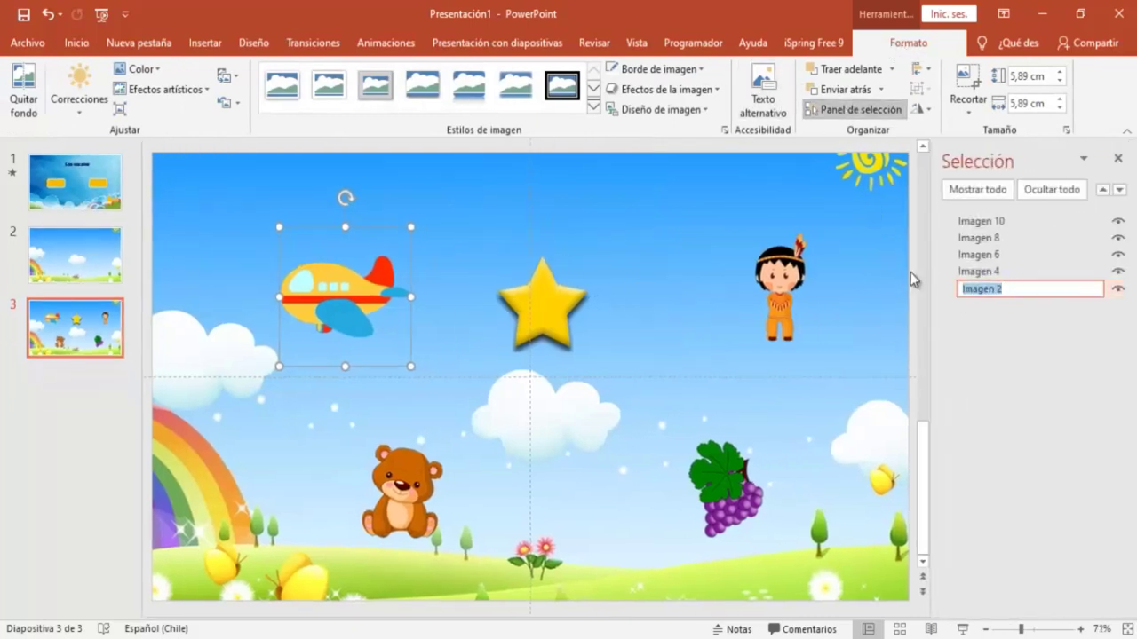
pyautogui.write('AVION')
pyautogui.click(565, 307)
pyautogui.click(1018, 271)
pyautogui.moveTo(1017, 271); pyautogui.dragTo(965, 273)
pyautogui.write('ESTRELLA')
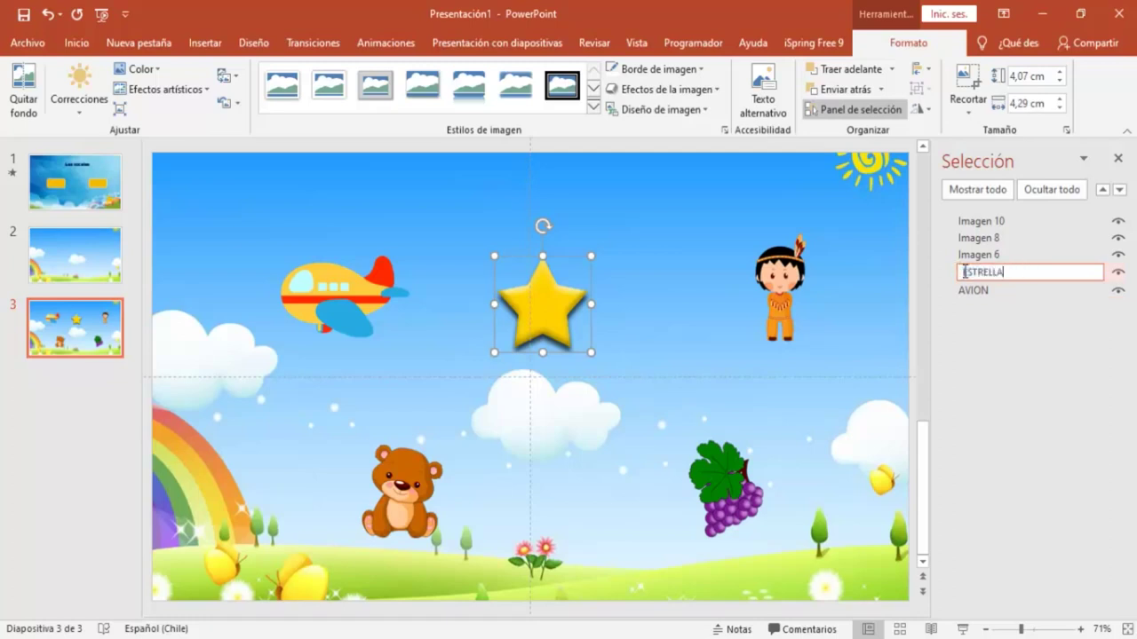
pyautogui.click(773, 267)
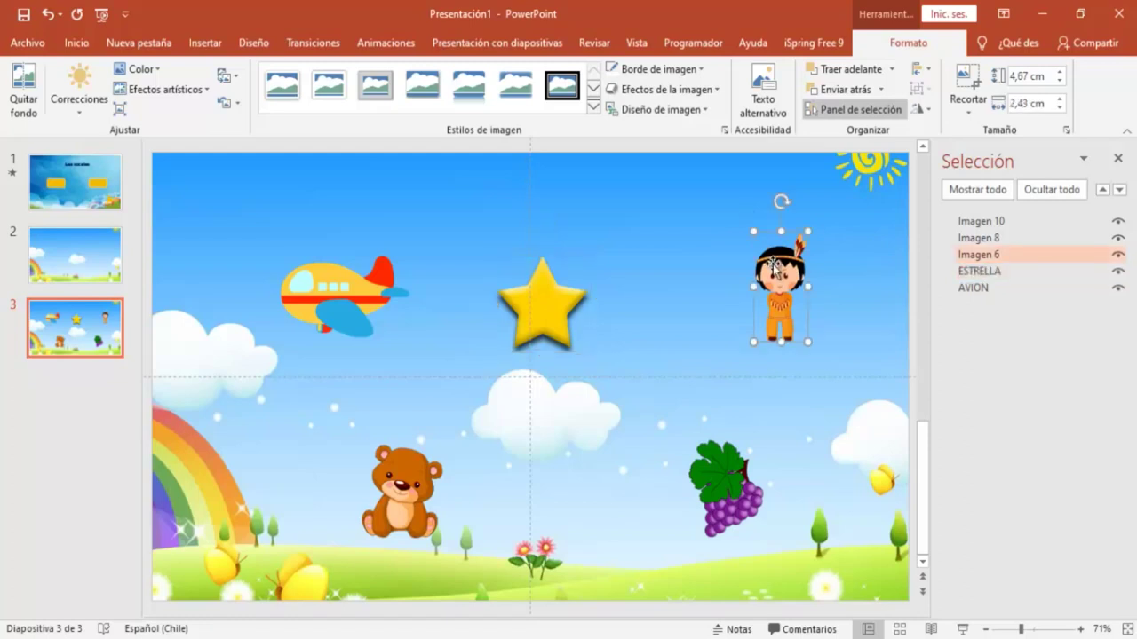
# Rename the girl picture INDIO and the bear picture OSO
pyautogui.doubleClick(1014, 255)
pyautogui.moveTo(1013, 254); pyautogui.dragTo(921, 250)
pyautogui.write('INDIO')
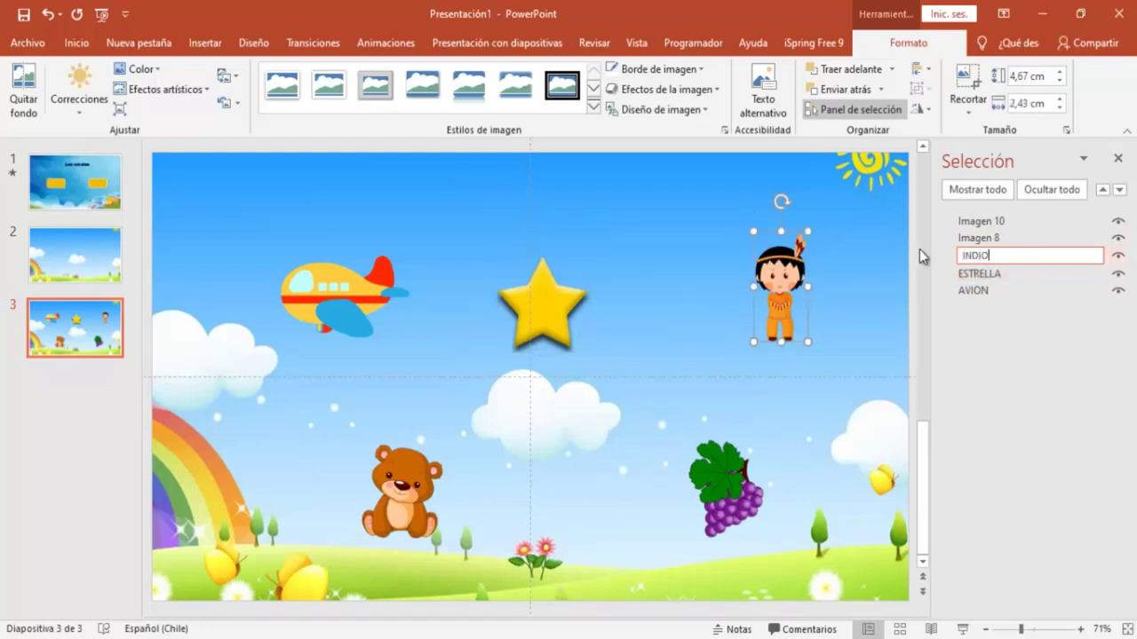
pyautogui.click(391, 512)
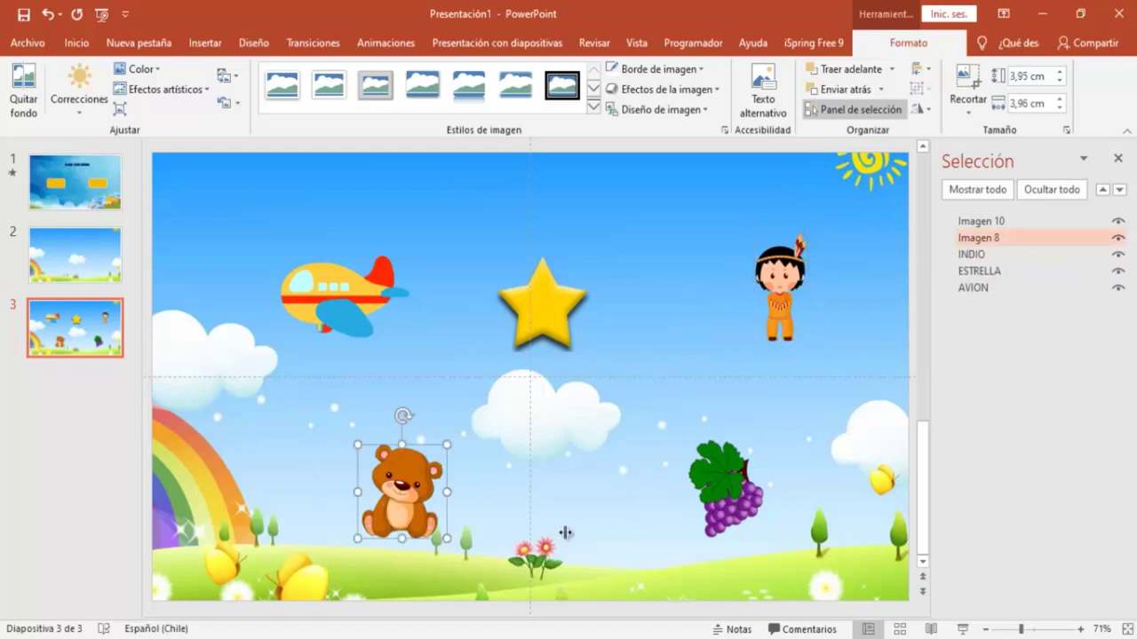
pyautogui.doubleClick(1028, 245)
pyautogui.moveTo(1029, 245); pyautogui.dragTo(949, 246)
pyautogui.write('OSO')
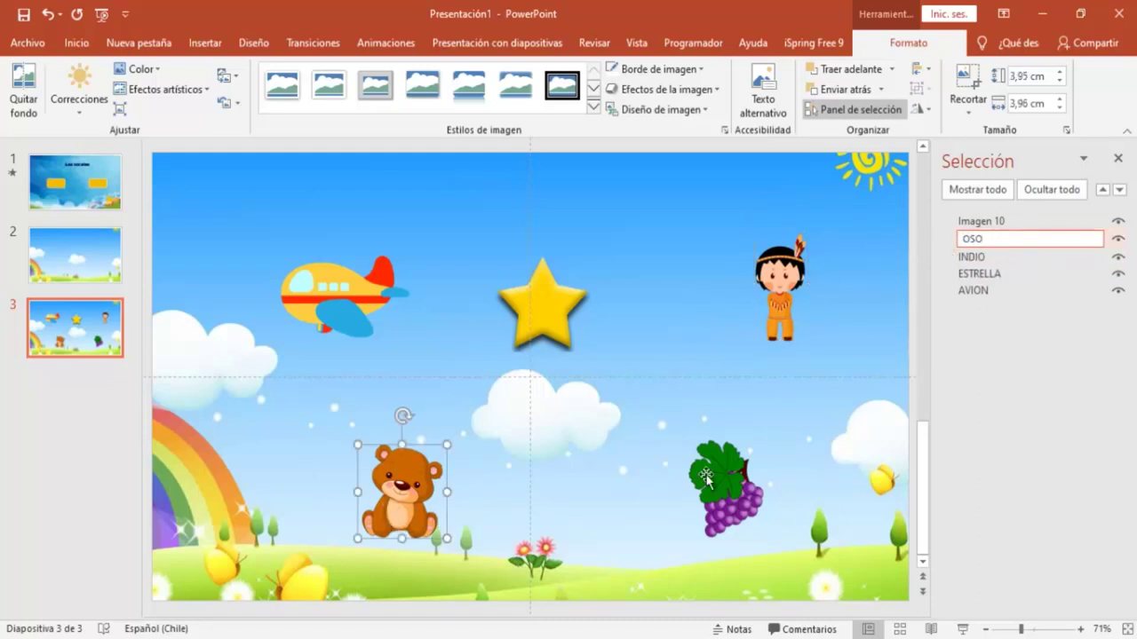
pyautogui.click(746, 515)
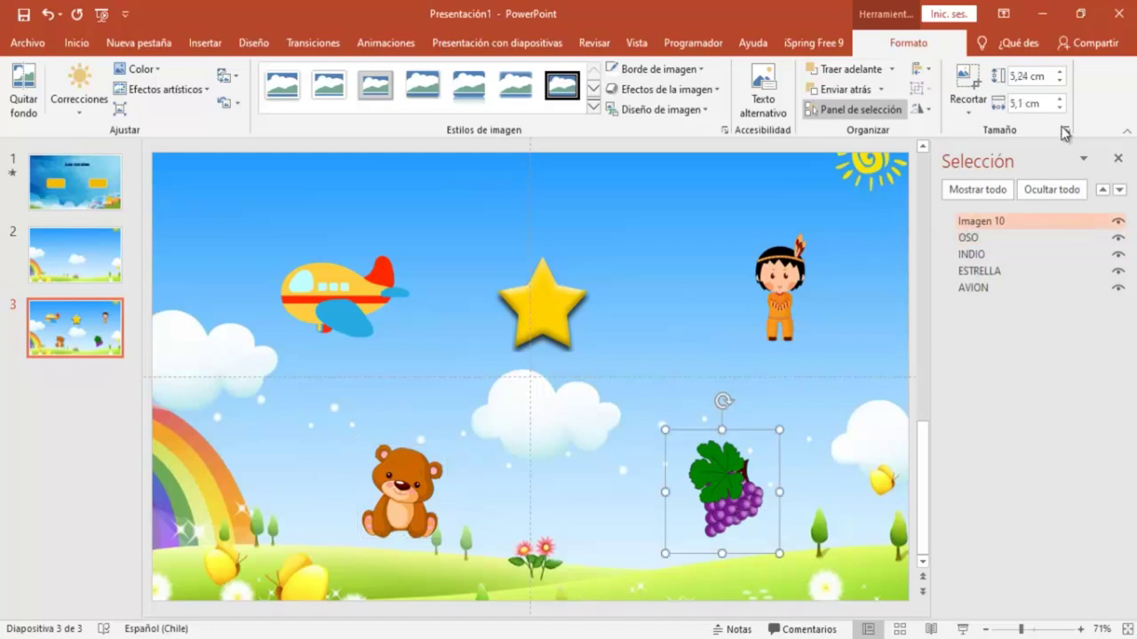
# Rename the grapes picture UVA, then select each picture to verify its new name
pyautogui.doubleClick(1027, 222)
pyautogui.moveTo(1027, 222); pyautogui.dragTo(914, 220)
pyautogui.write('UVA')
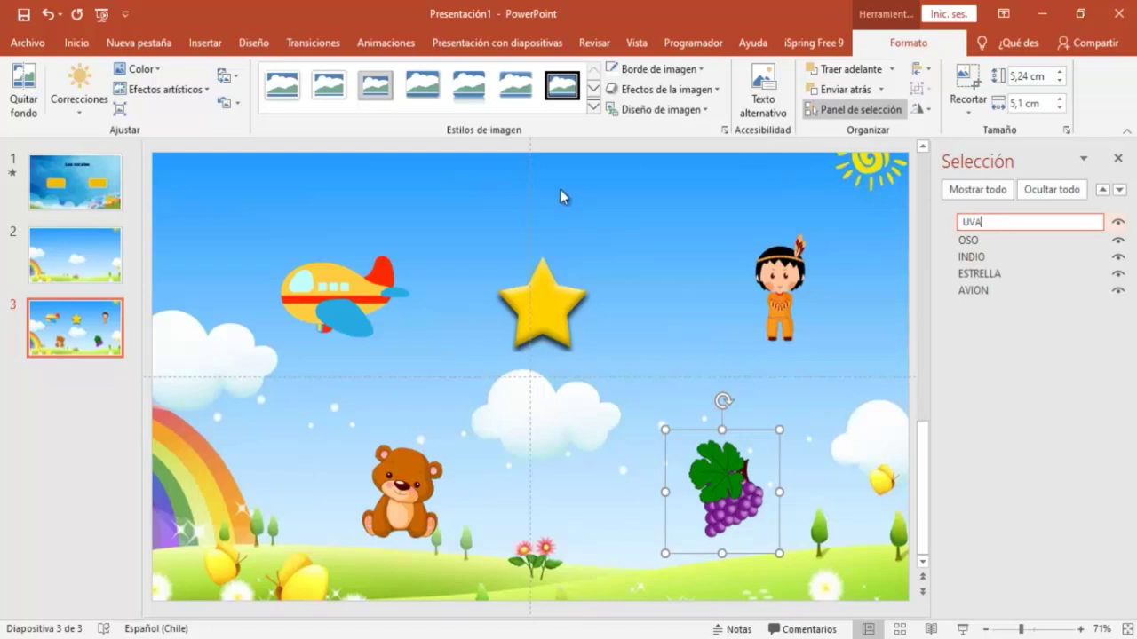
pyautogui.click(468, 204)
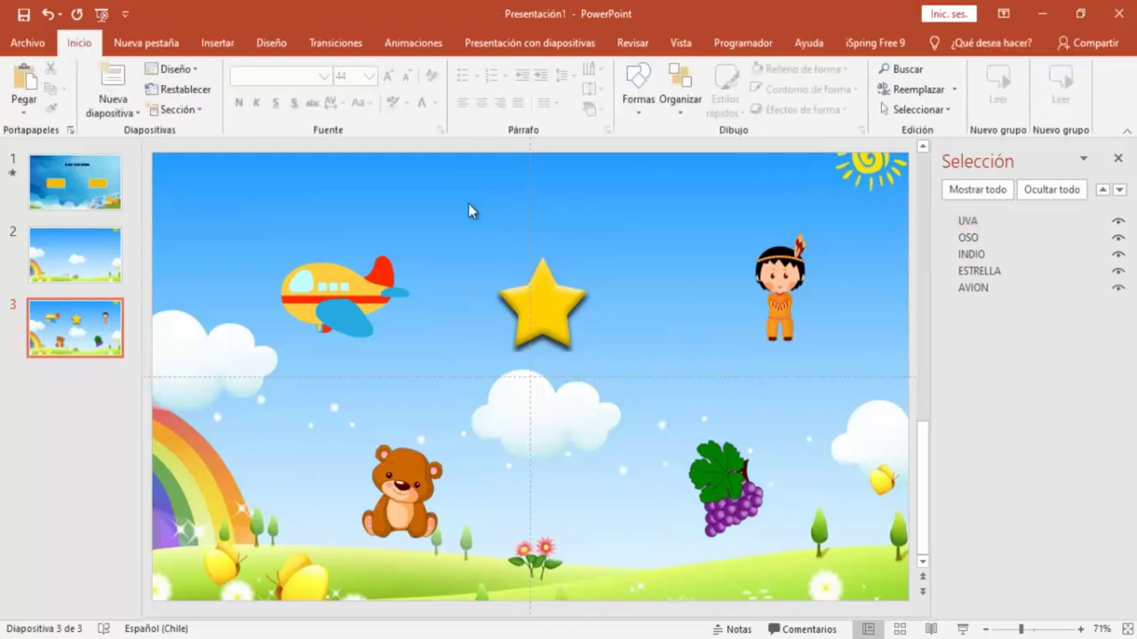
pyautogui.click(371, 282)
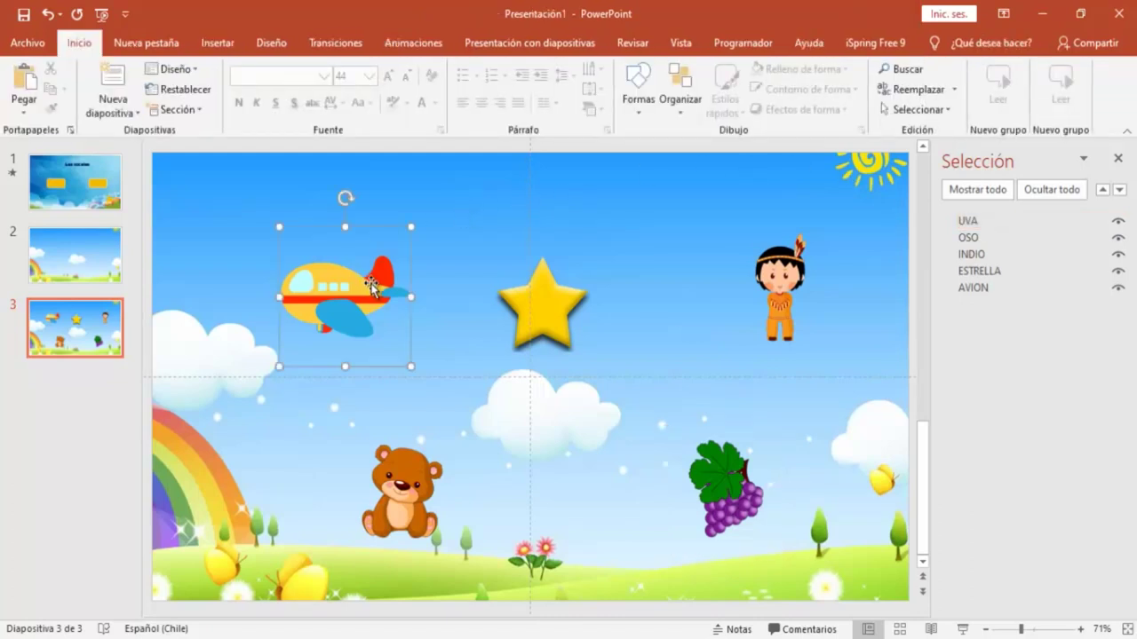
pyautogui.click(533, 283)
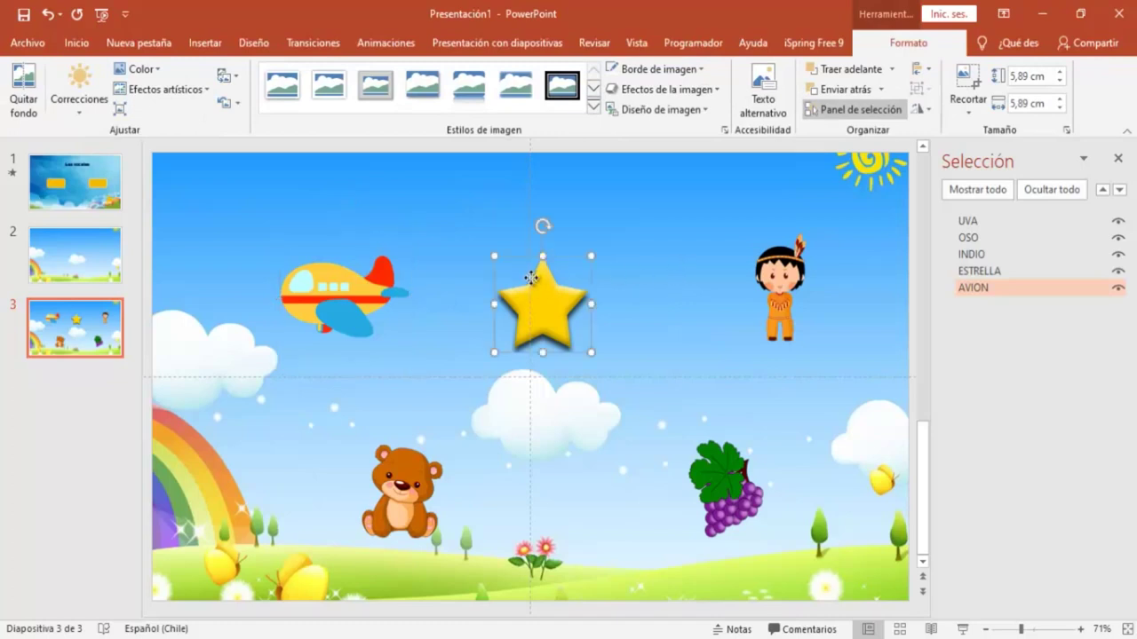
pyautogui.click(786, 277)
pyautogui.click(391, 492)
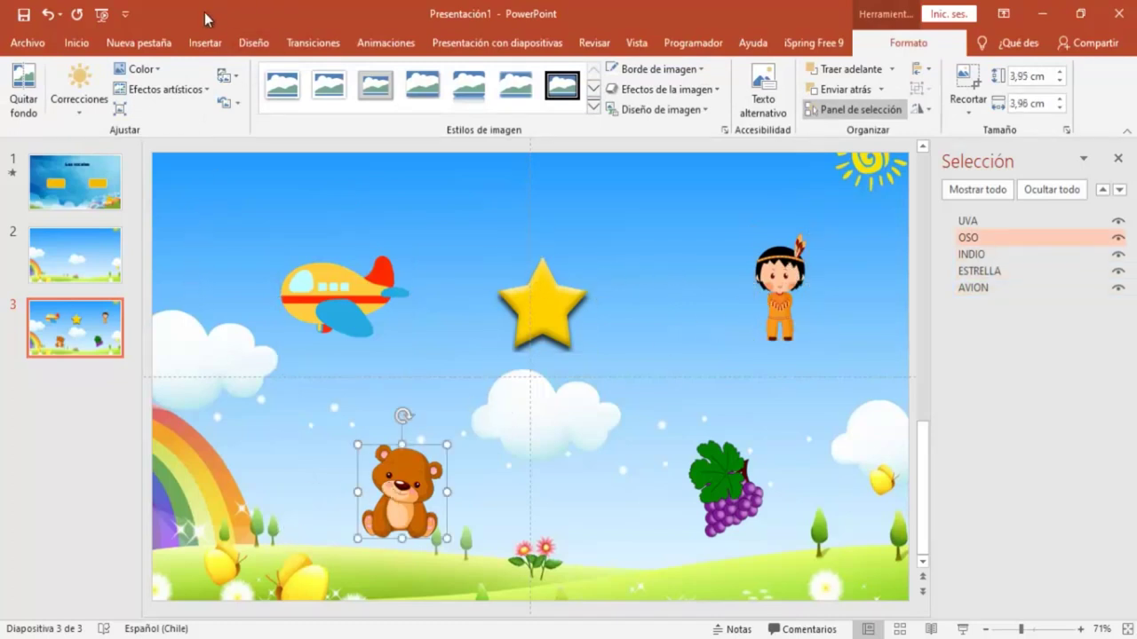
pyautogui.click(203, 42)
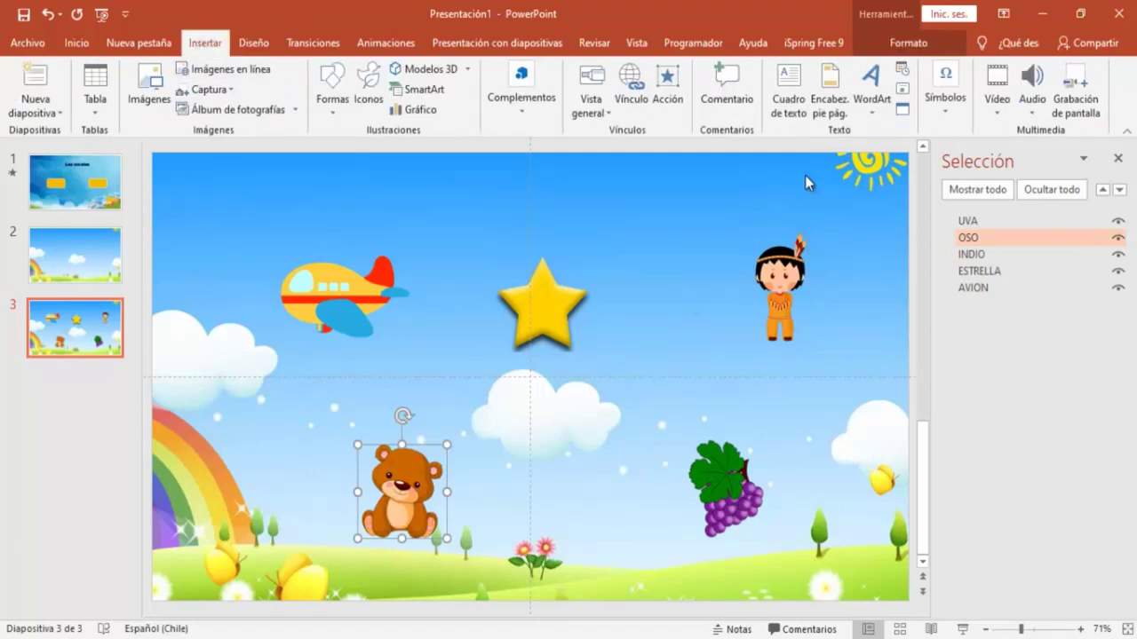
# Draw a text box below the airplane containing a centred letter A
pyautogui.click(789, 93)
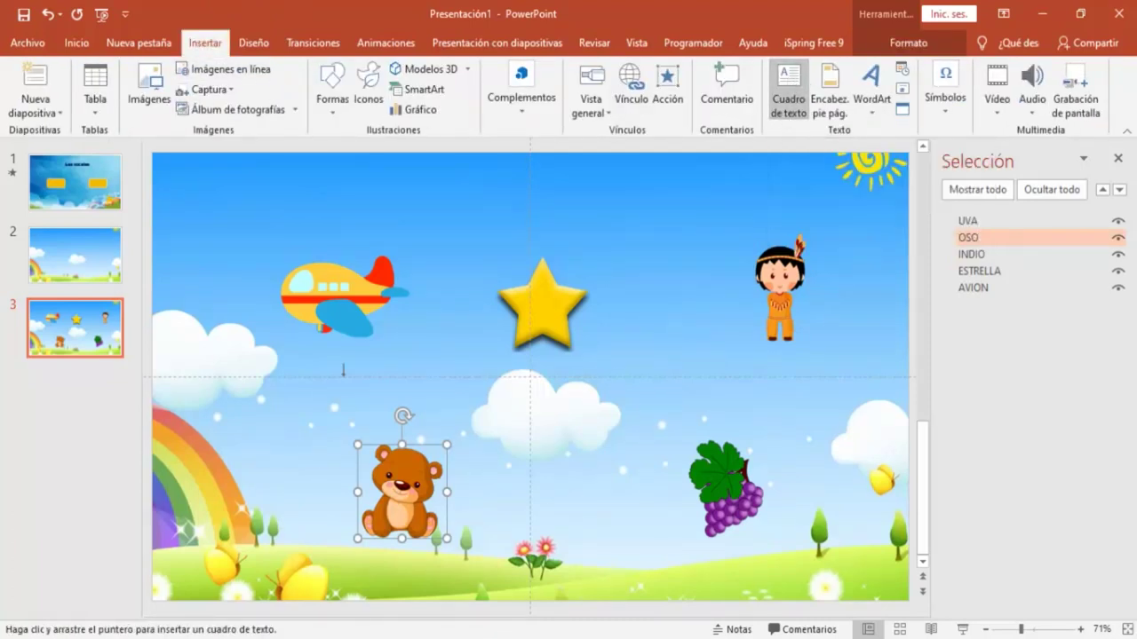
pyautogui.moveTo(311, 366); pyautogui.dragTo(376, 416)
pyautogui.write('A')
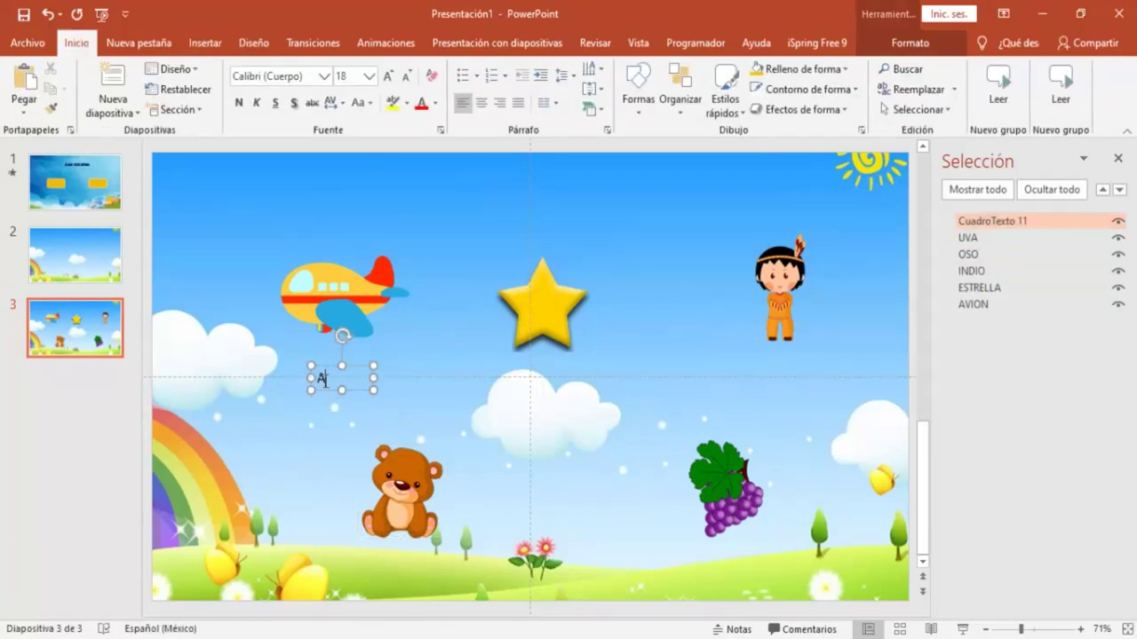
pyautogui.moveTo(323, 381); pyautogui.dragTo(310, 377)
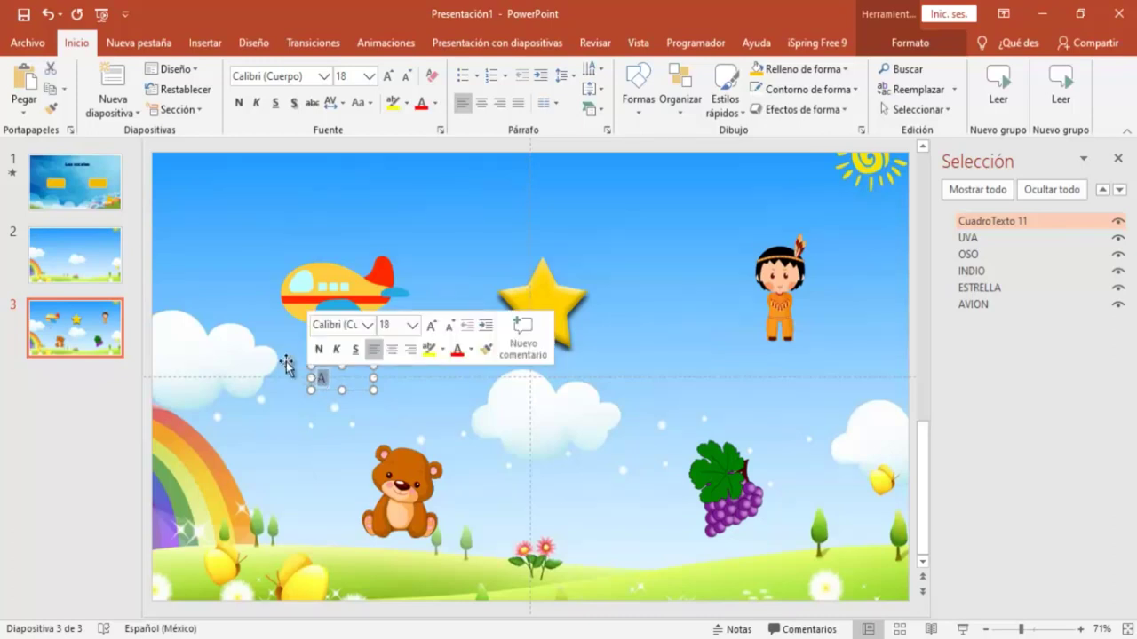
pyautogui.click(489, 103)
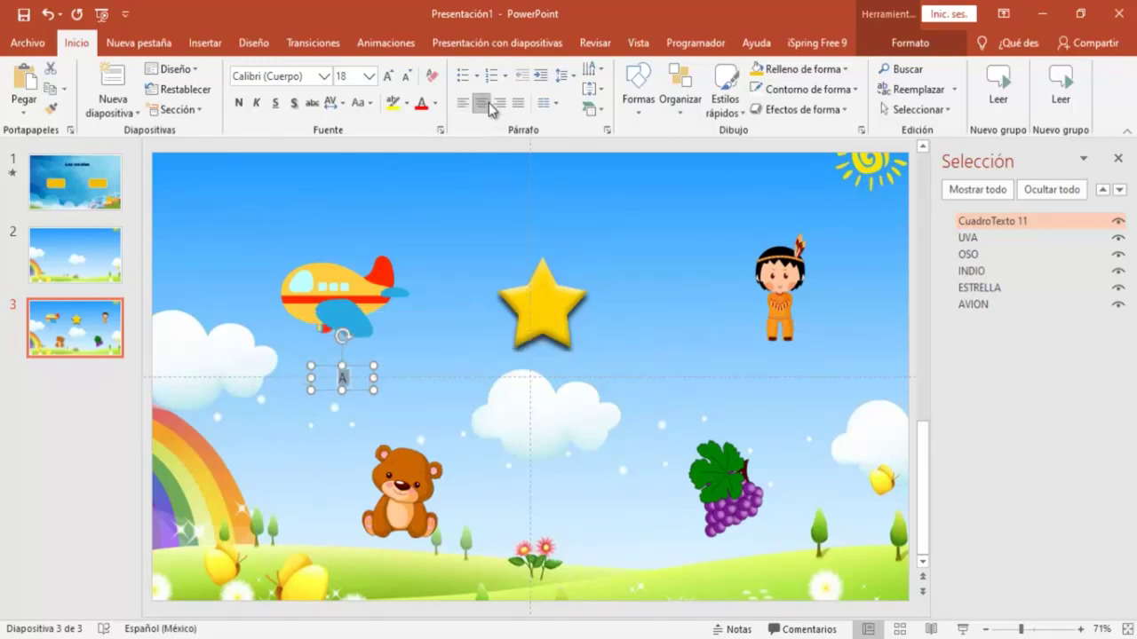
# Make the letter A bold in Aachen BT and enlarge it to size 40
pyautogui.click(238, 111)
pyautogui.click(324, 75)
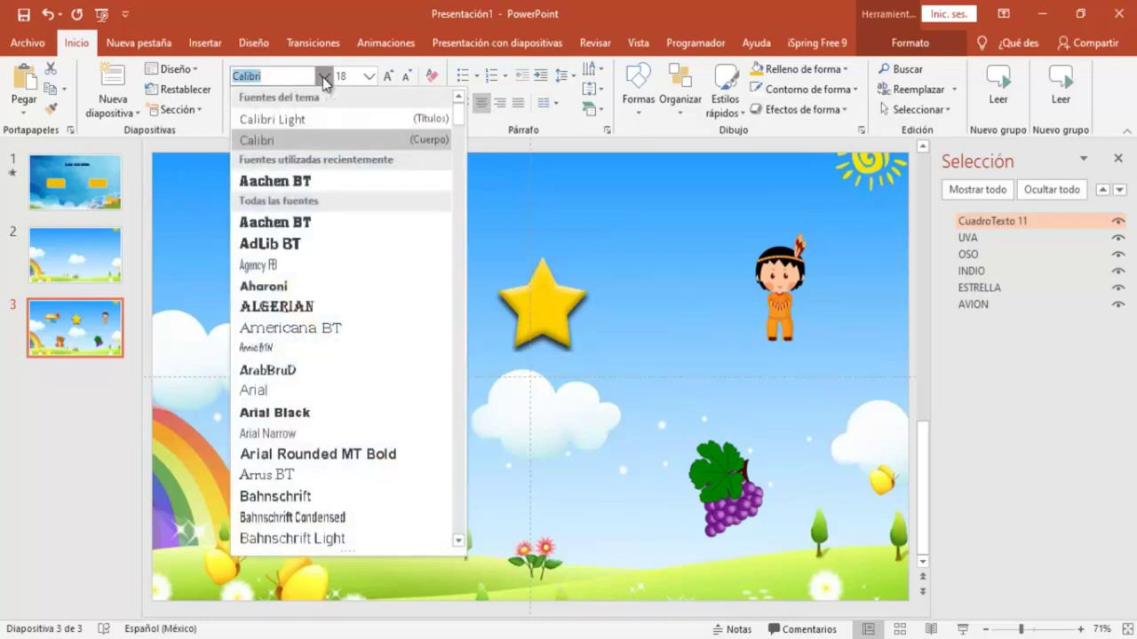
pyautogui.click(246, 182)
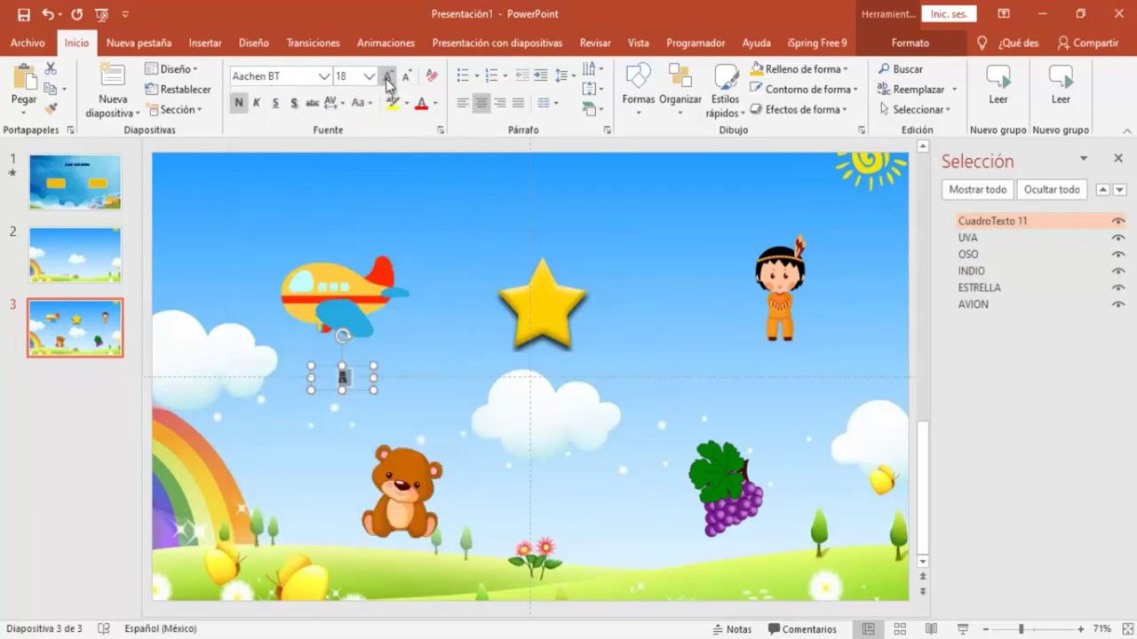
pyautogui.click(387, 76)
pyautogui.click(387, 77)
pyautogui.click(387, 77)
pyautogui.click(387, 76)
pyautogui.click(387, 76)
pyautogui.click(387, 76)
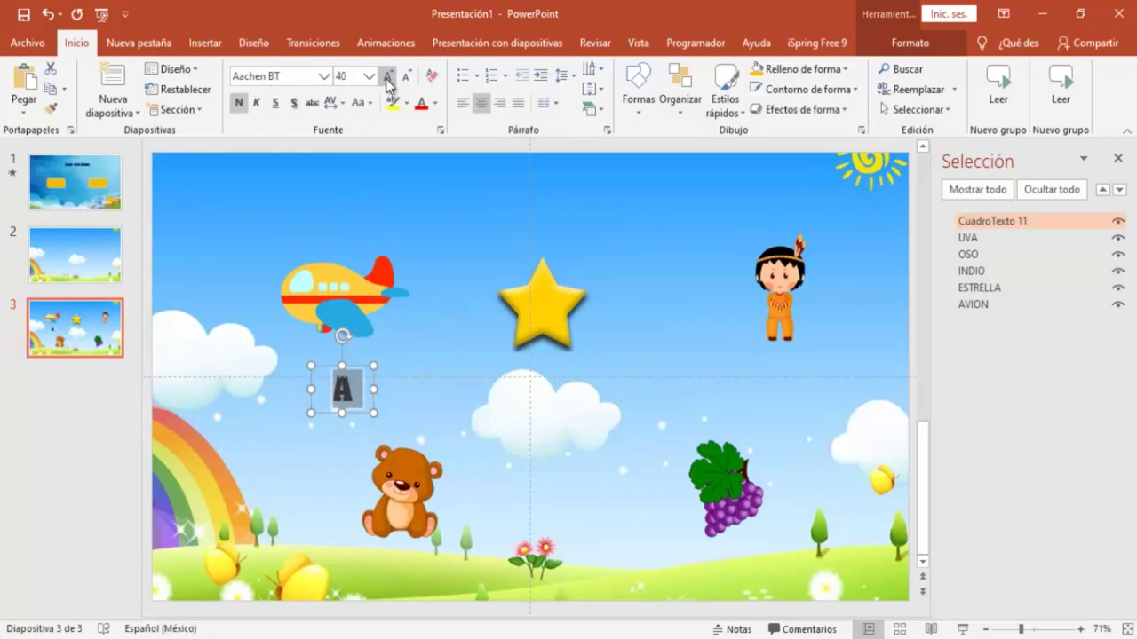
pyautogui.click(387, 76)
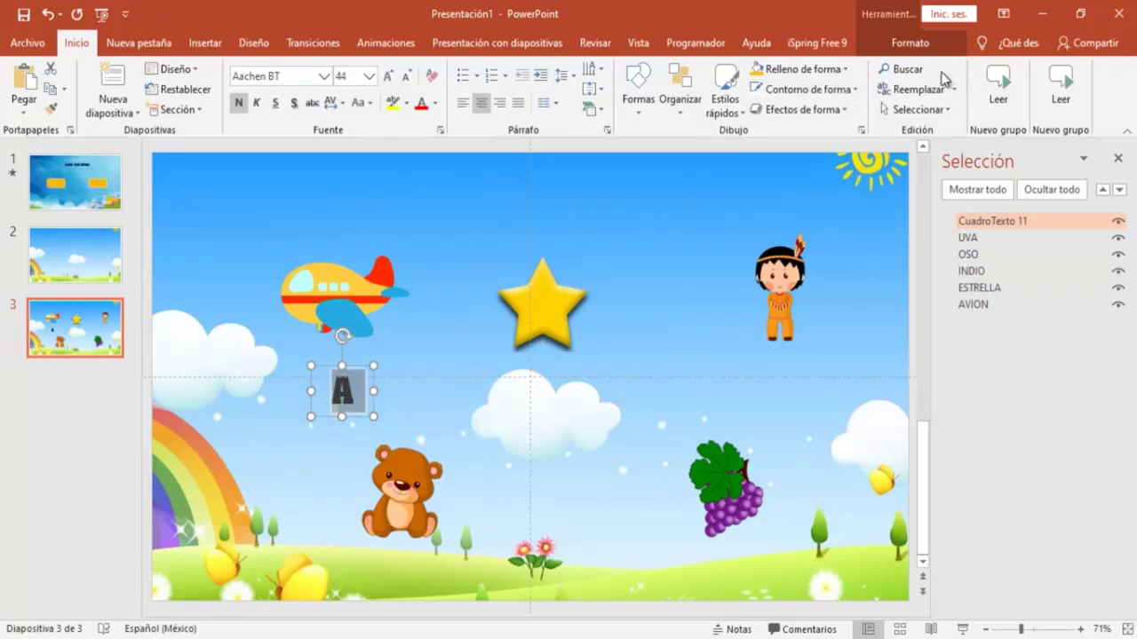
# Give the letter A a dark blue text fill and raise its size to 54
pyautogui.click(908, 44)
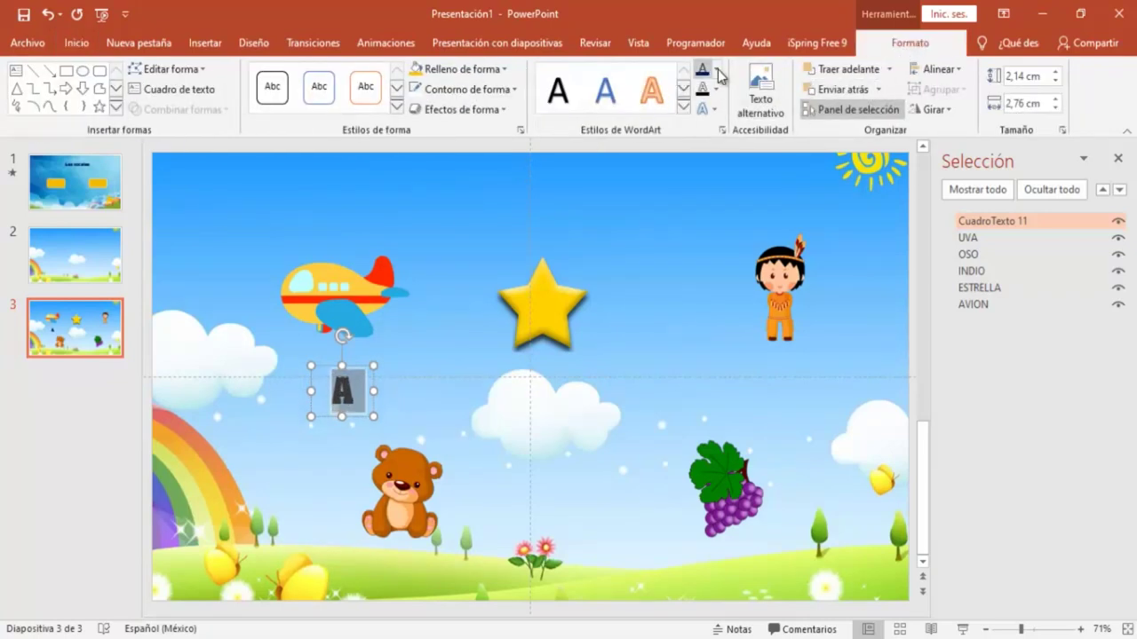
pyautogui.click(717, 74)
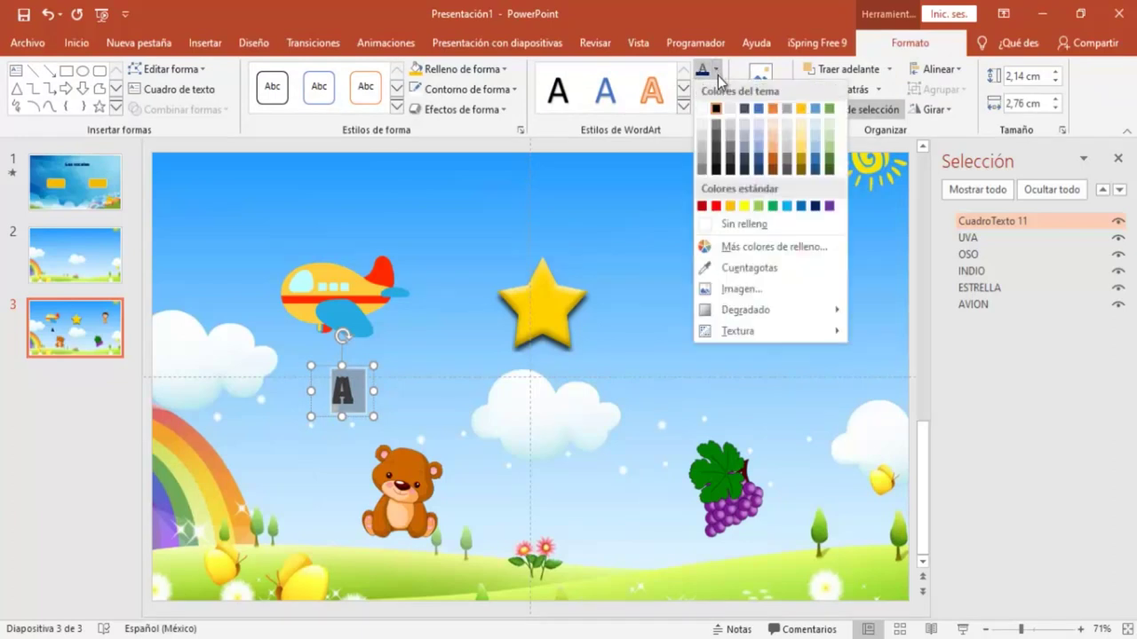
pyautogui.click(756, 171)
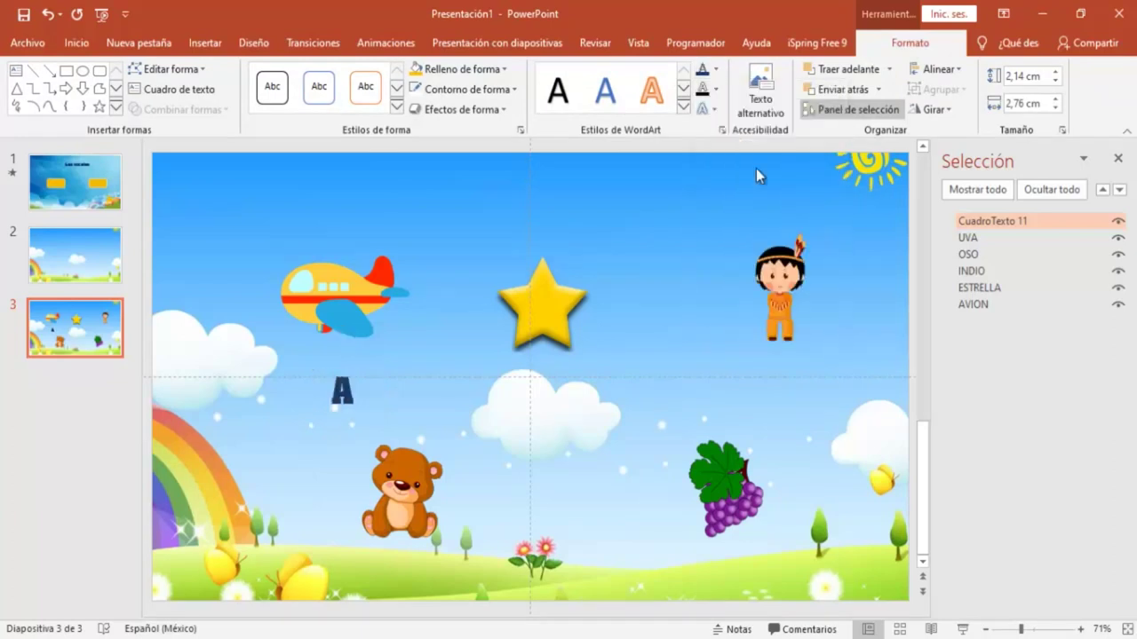
pyautogui.click(70, 44)
pyautogui.click(390, 79)
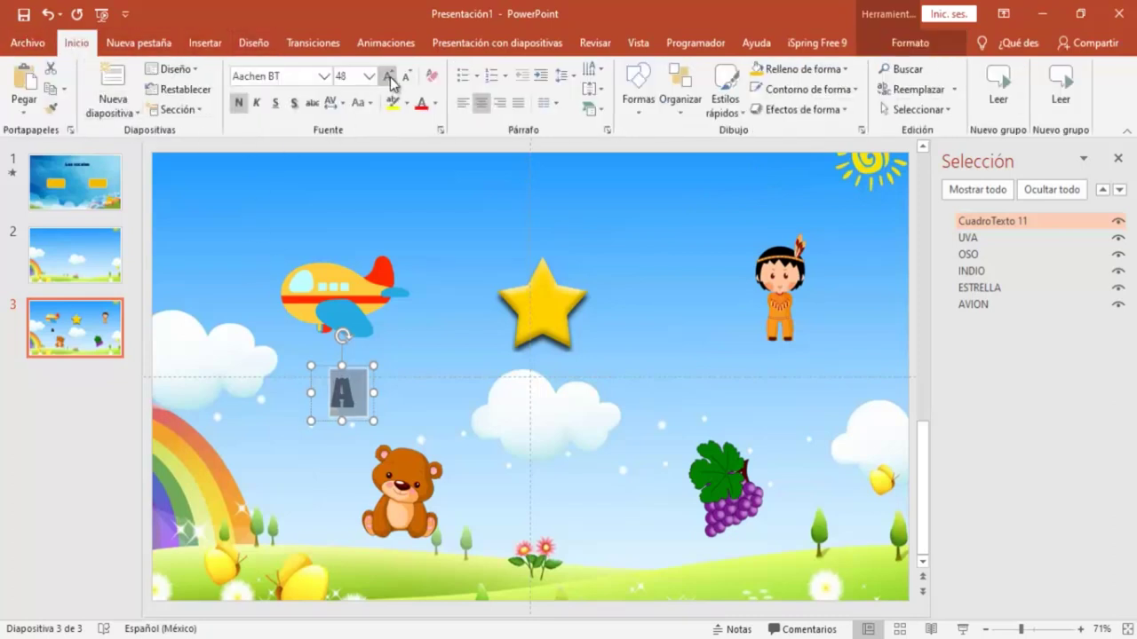
pyautogui.click(390, 79)
pyautogui.click(422, 310)
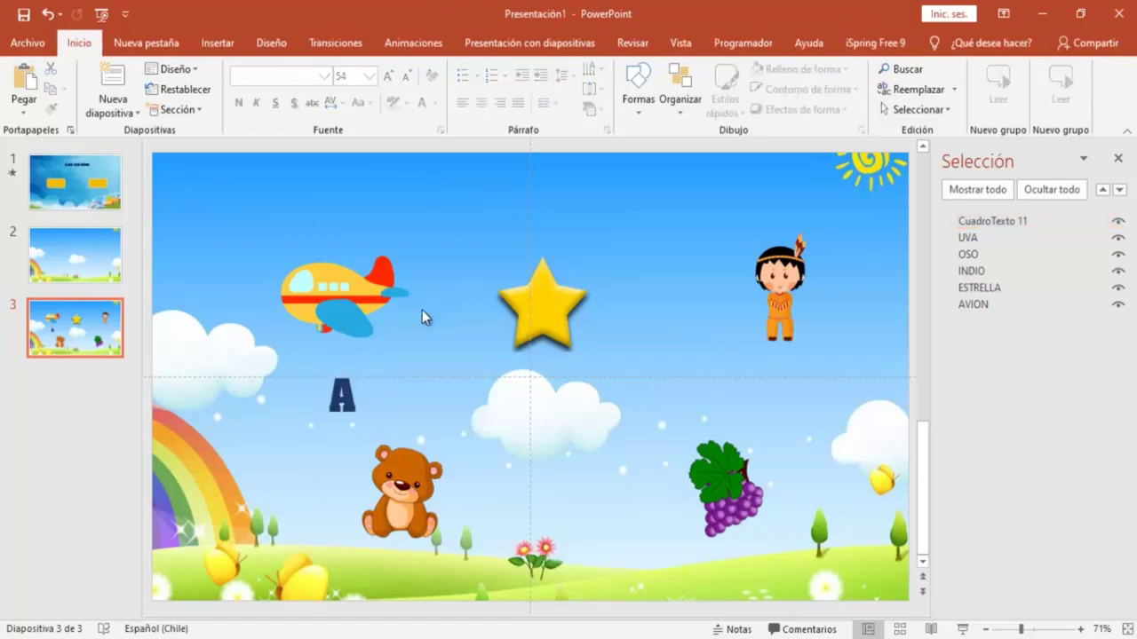
pyautogui.click(358, 398)
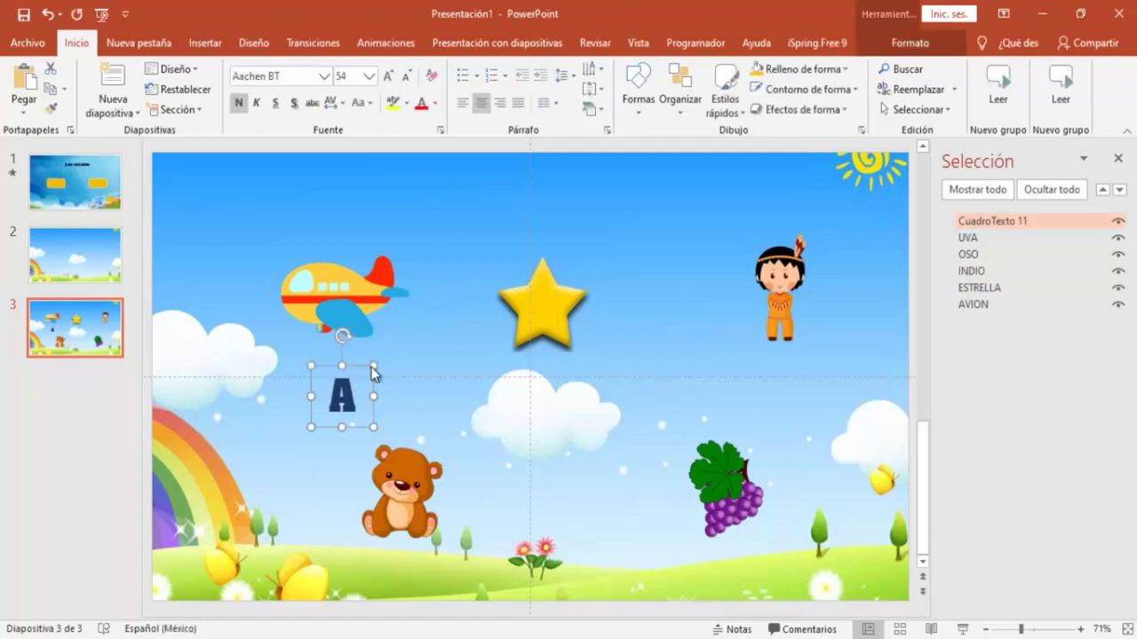
# Copy the A text box, paste it under the star, and change it to E
pyautogui.rightClick(373, 373)
pyautogui.click(424, 269)
pyautogui.rightClick(444, 240)
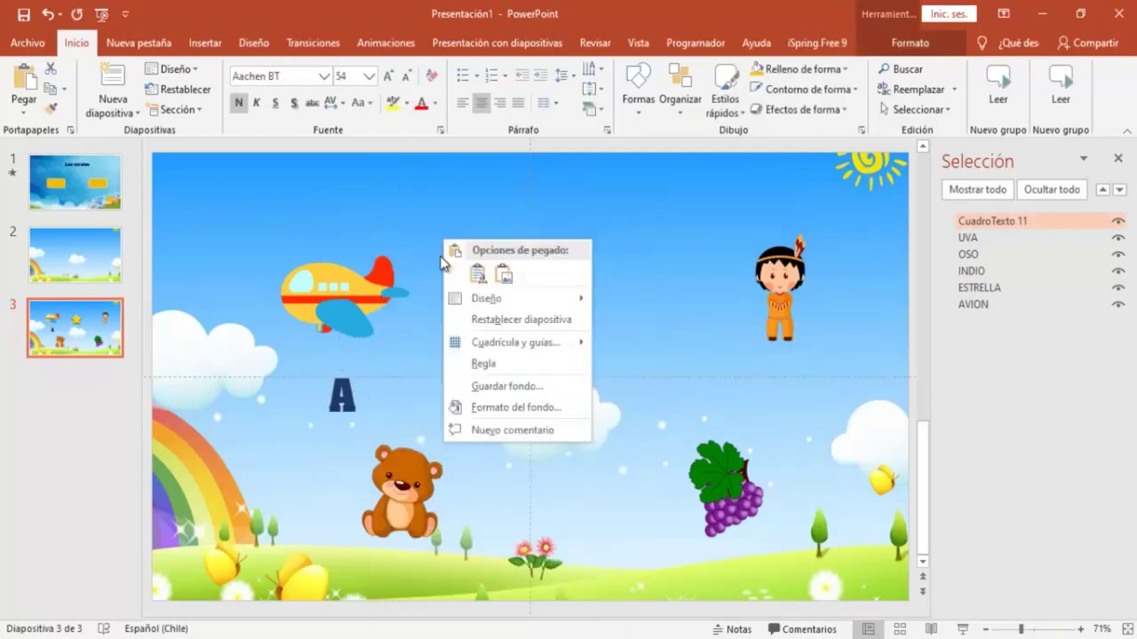
pyautogui.click(477, 274)
pyautogui.moveTo(426, 388); pyautogui.dragTo(565, 382)
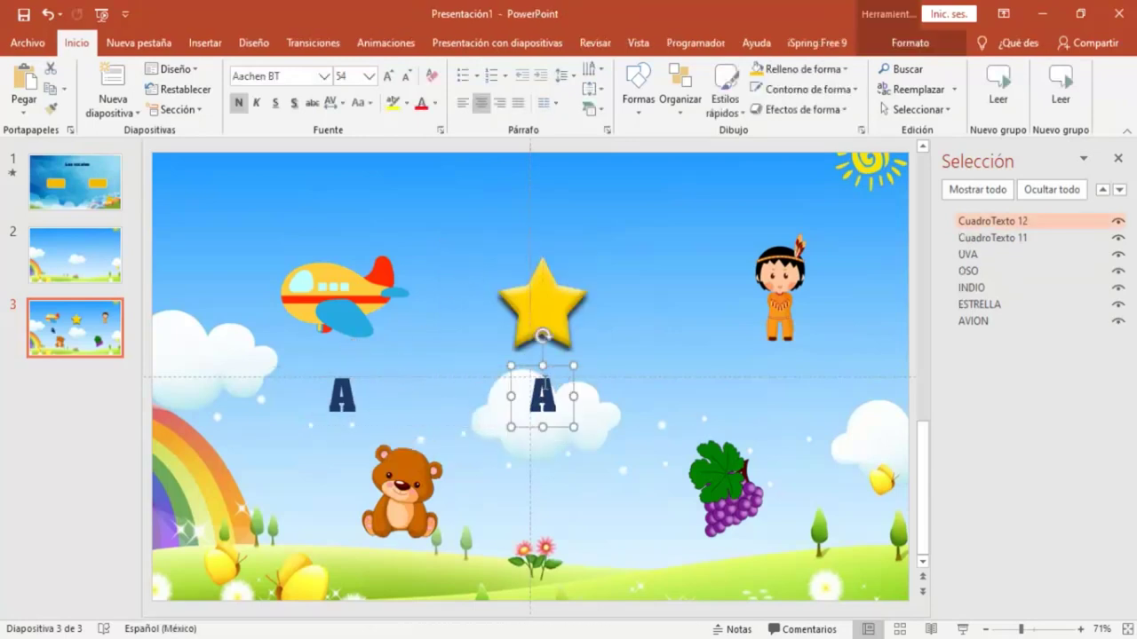
pyautogui.doubleClick(543, 396)
pyautogui.write('E')
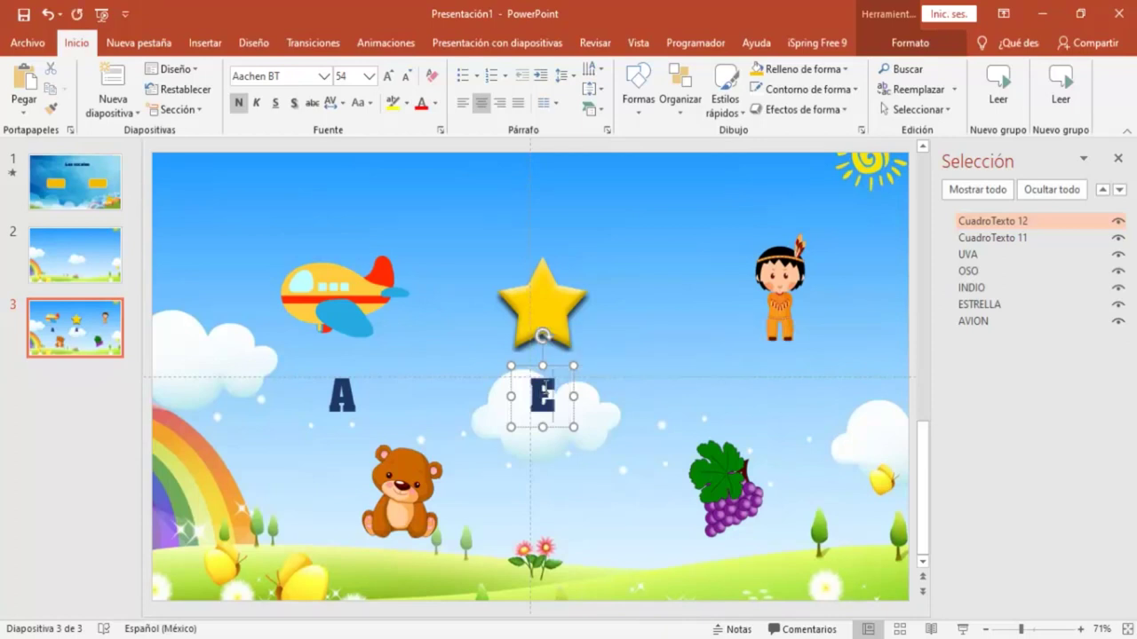
# Paste another letter box below the child figure and change it to I
pyautogui.rightClick(636, 237)
pyautogui.click(667, 270)
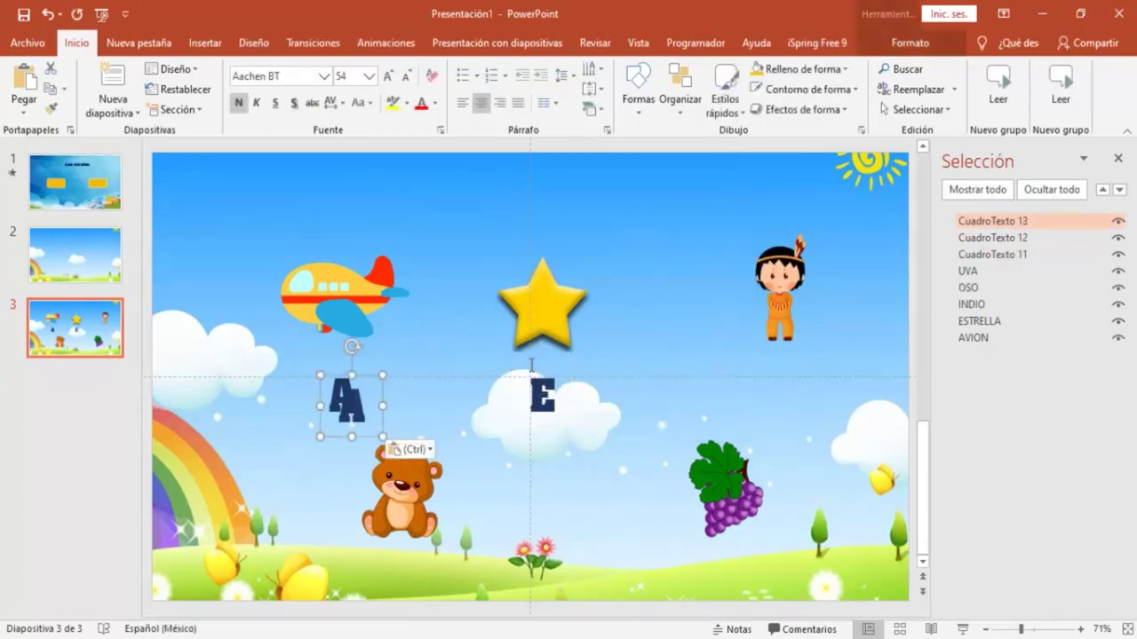
pyautogui.moveTo(378, 401); pyautogui.dragTo(811, 369)
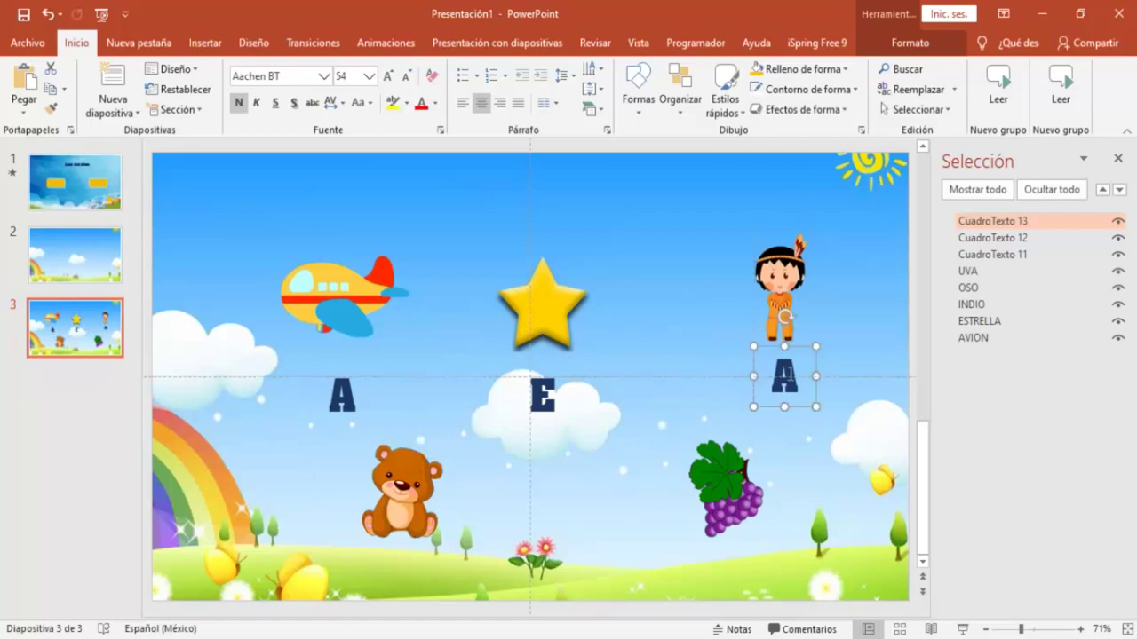
pyautogui.doubleClick(787, 374)
pyautogui.write('I')
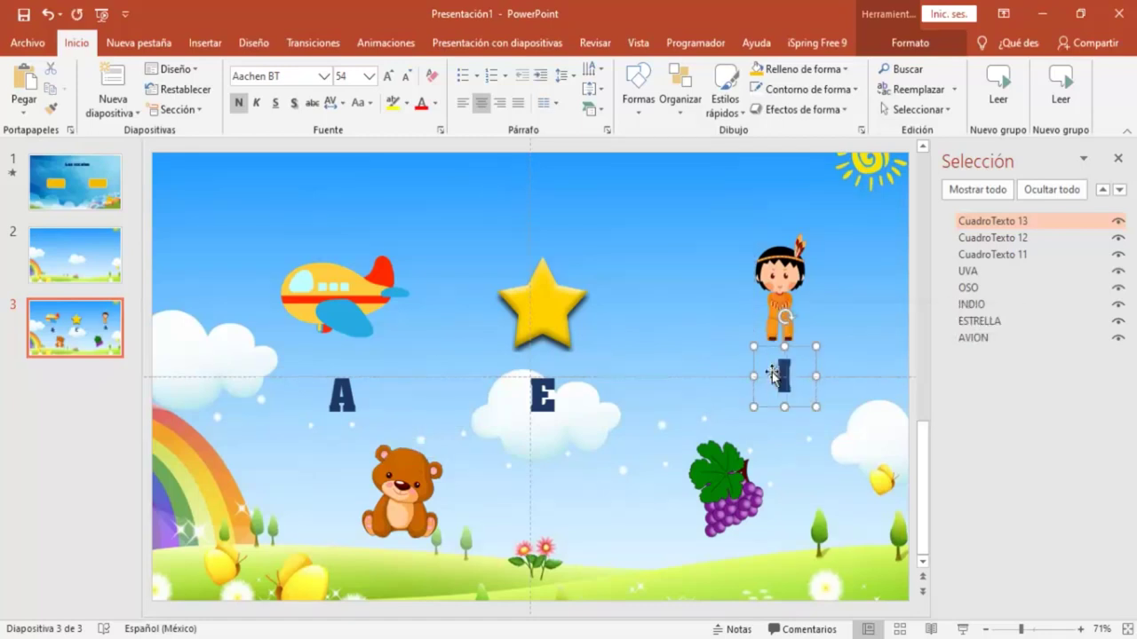
# Paste a letter box below the bear, raise the bear slightly, and change the letter to O
pyautogui.rightClick(647, 260)
pyautogui.click(678, 296)
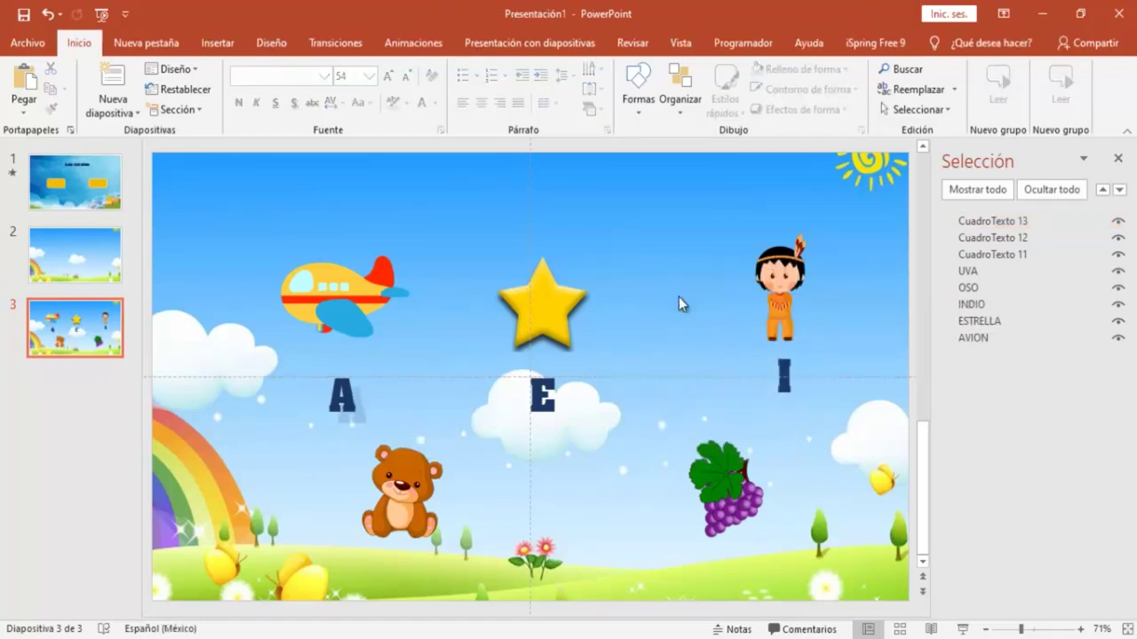
pyautogui.moveTo(362, 398); pyautogui.dragTo(424, 561)
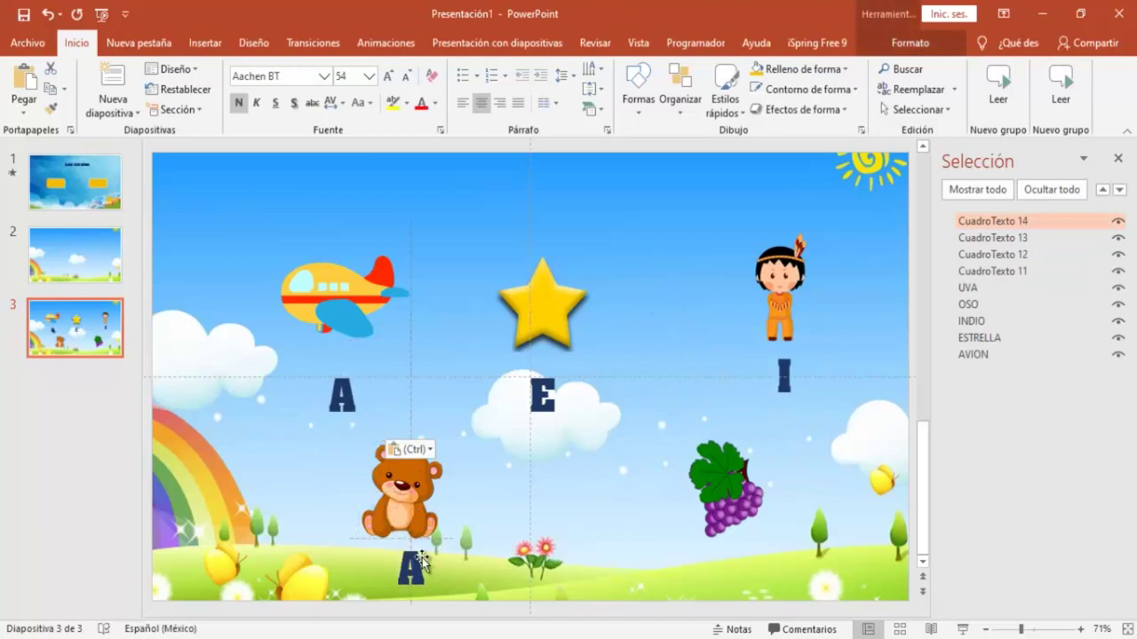
pyautogui.moveTo(402, 492); pyautogui.dragTo(404, 479)
pyautogui.click(428, 552)
pyautogui.click(421, 552)
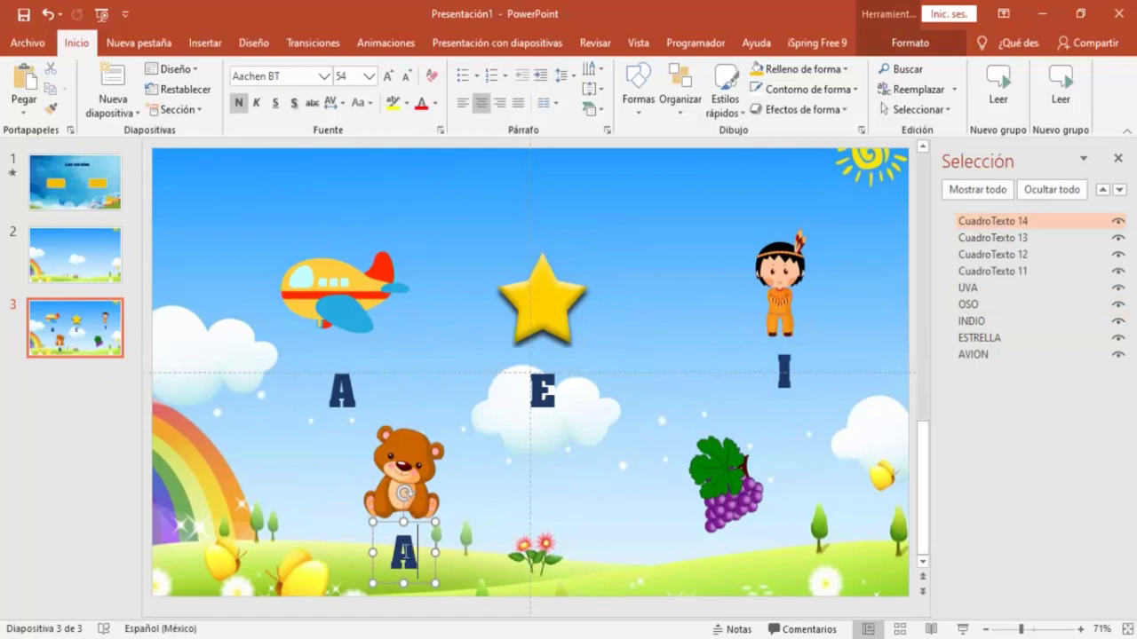
pyautogui.moveTo(421, 552); pyautogui.dragTo(400, 552)
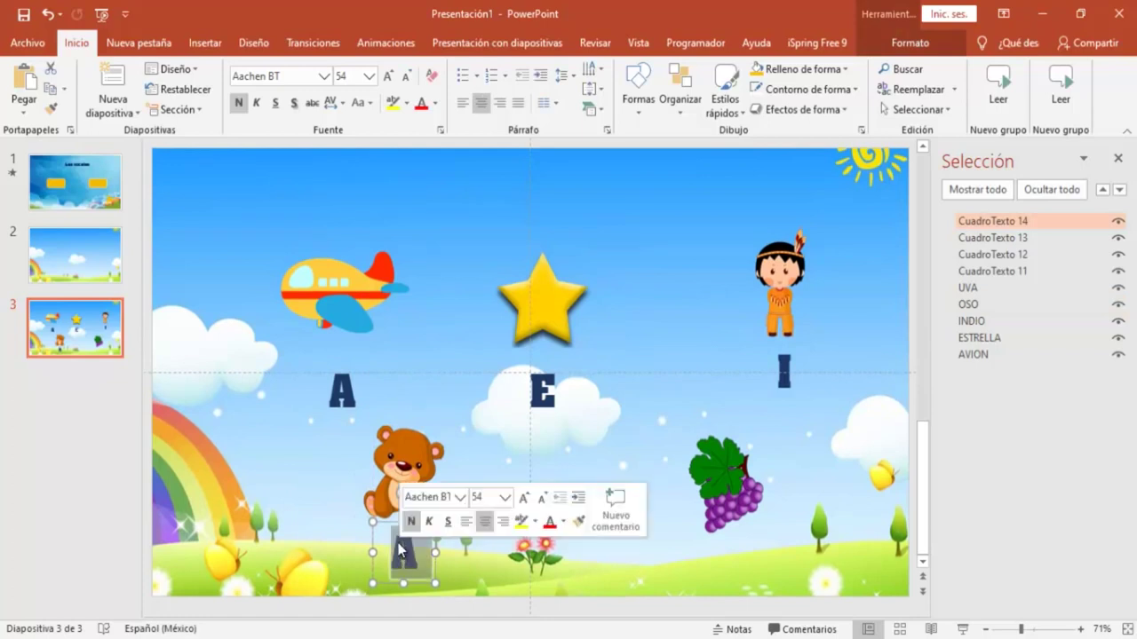
pyautogui.write('O')
# Paste a letter box below the grapes, raise the grapes slightly, and change the letter to U
pyautogui.rightClick(513, 458)
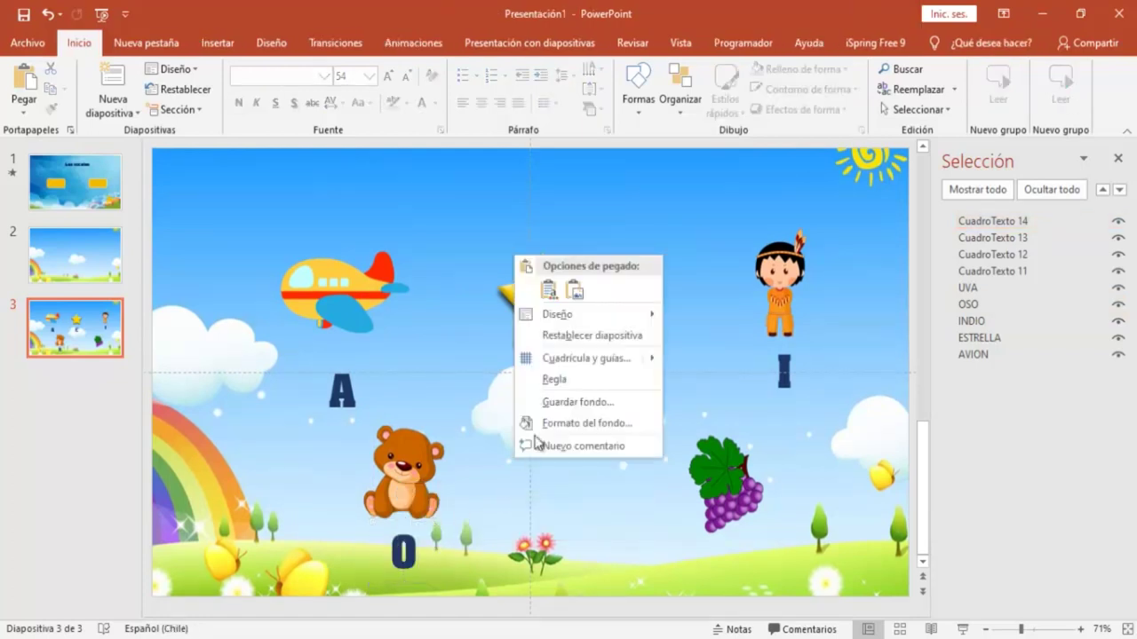
pyautogui.click(543, 288)
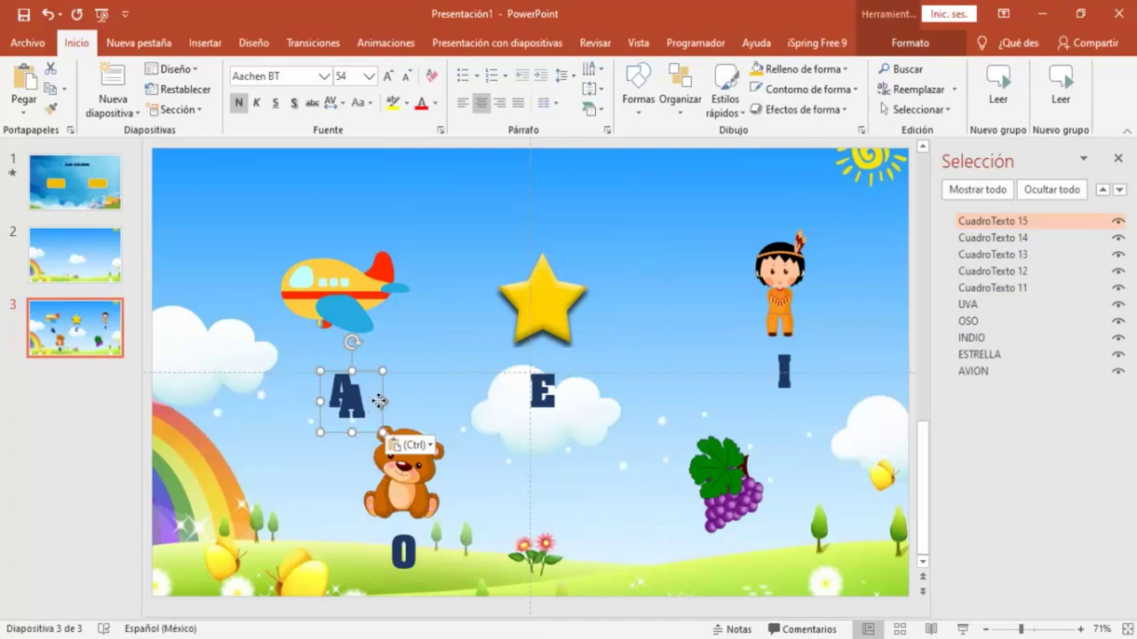
pyautogui.moveTo(379, 401); pyautogui.dragTo(748, 552)
pyautogui.moveTo(719, 494); pyautogui.dragTo(727, 464)
pyautogui.click(721, 553)
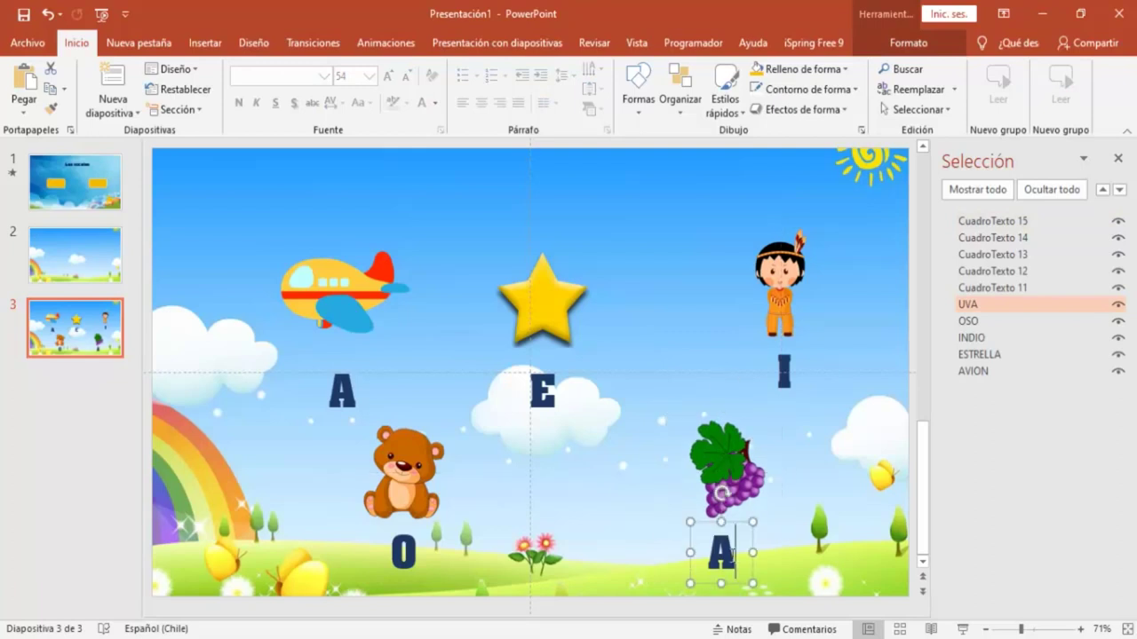
pyautogui.doubleClick(721, 552)
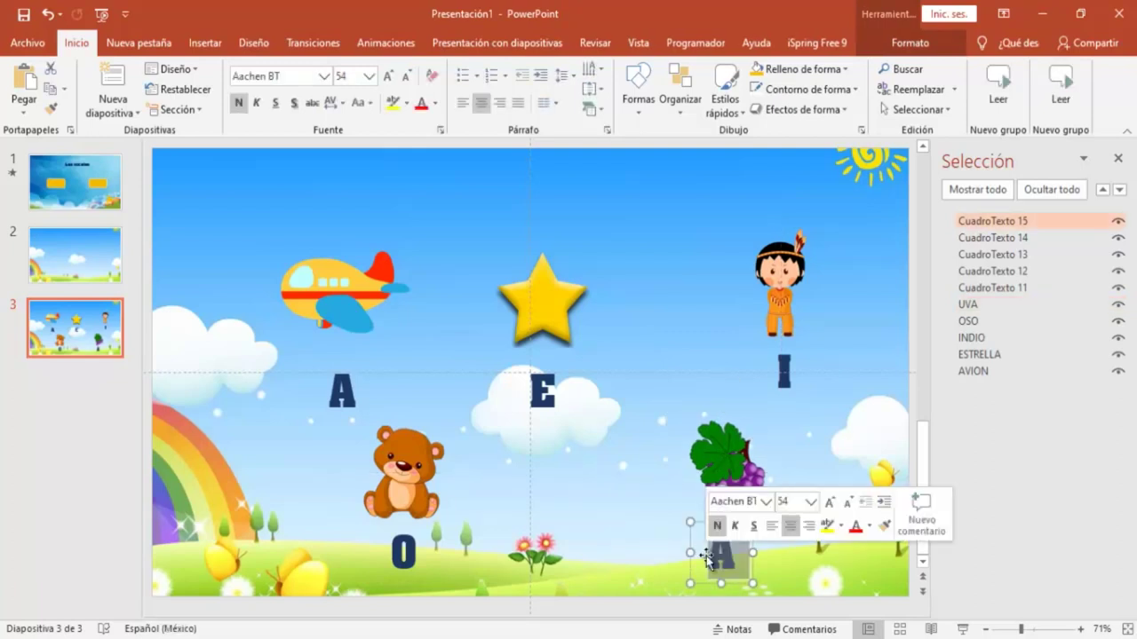
pyautogui.write('U')
pyautogui.click(802, 539)
pyautogui.click(751, 546)
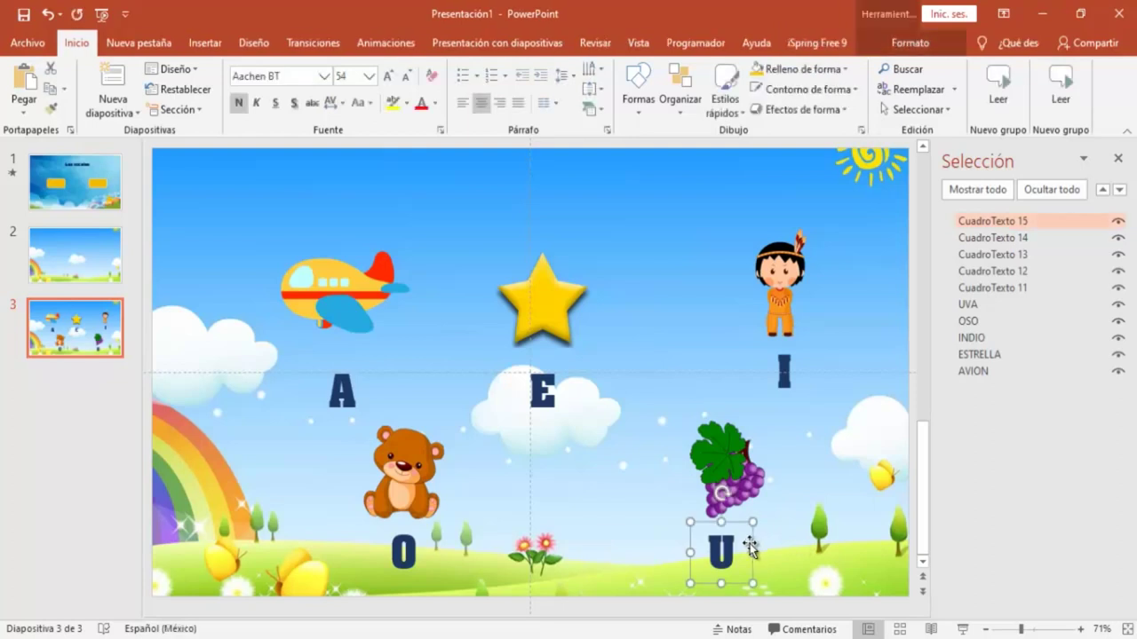
pyautogui.moveTo(751, 546); pyautogui.dragTo(755, 544)
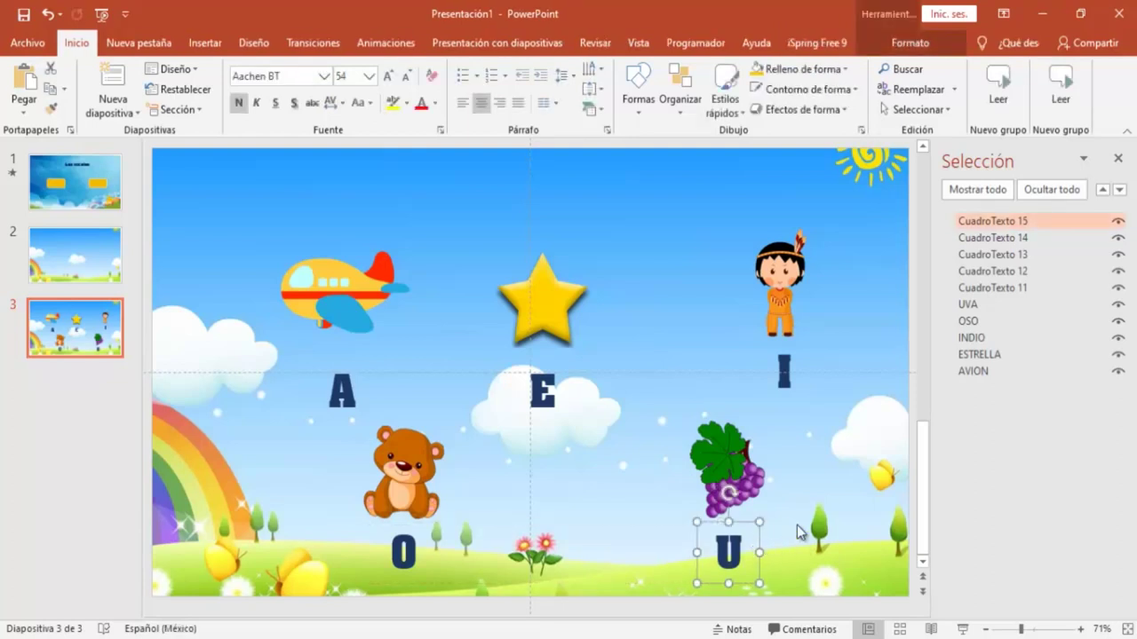
pyautogui.click(816, 506)
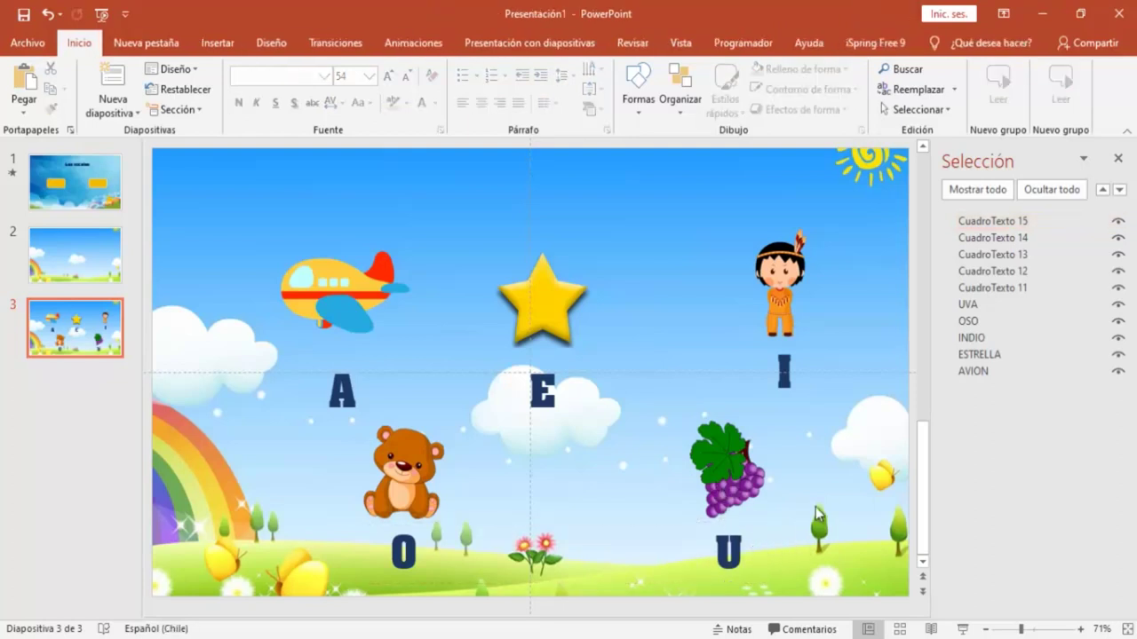
pyautogui.click(59, 185)
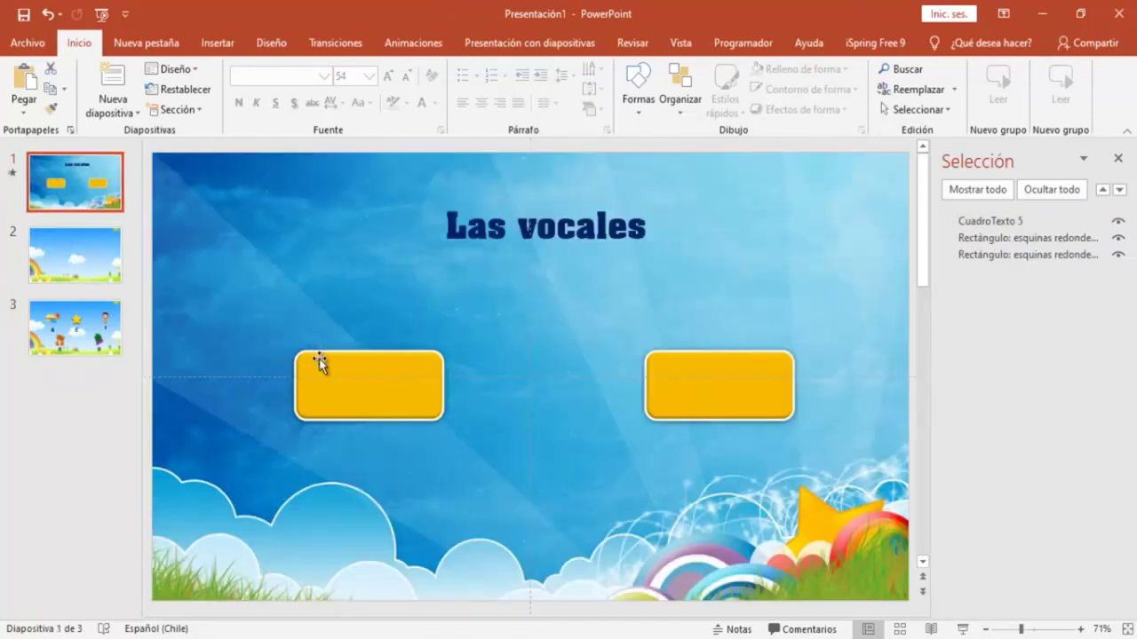
pyautogui.moveTo(317, 367)
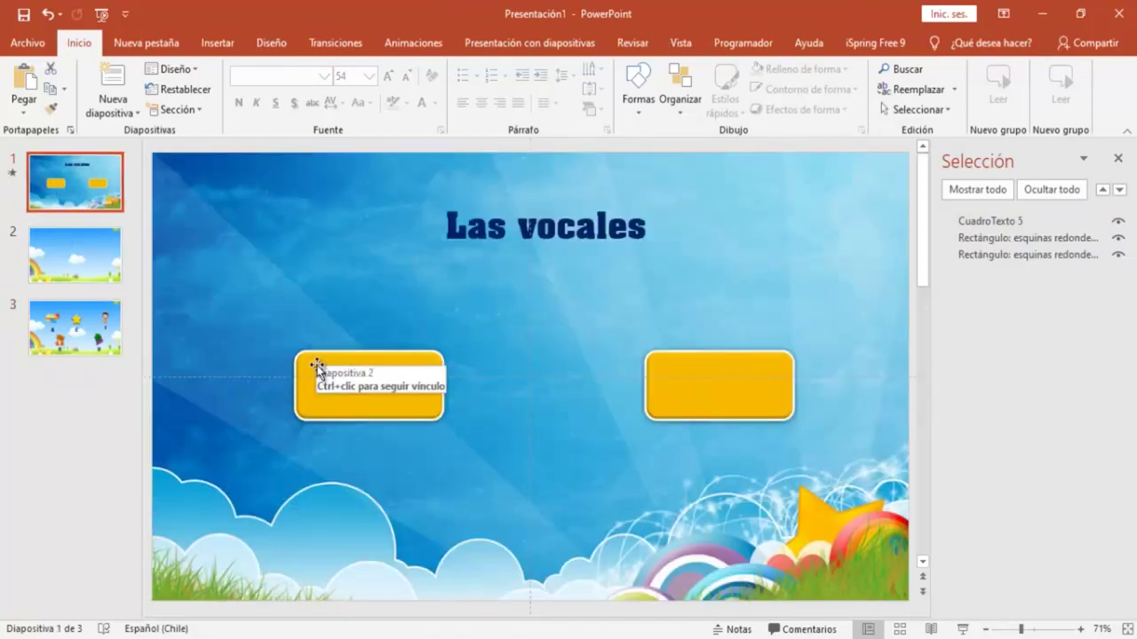
# Return to slide 3 and open the Formas gallery on the Insertar tab
pyautogui.click(60, 320)
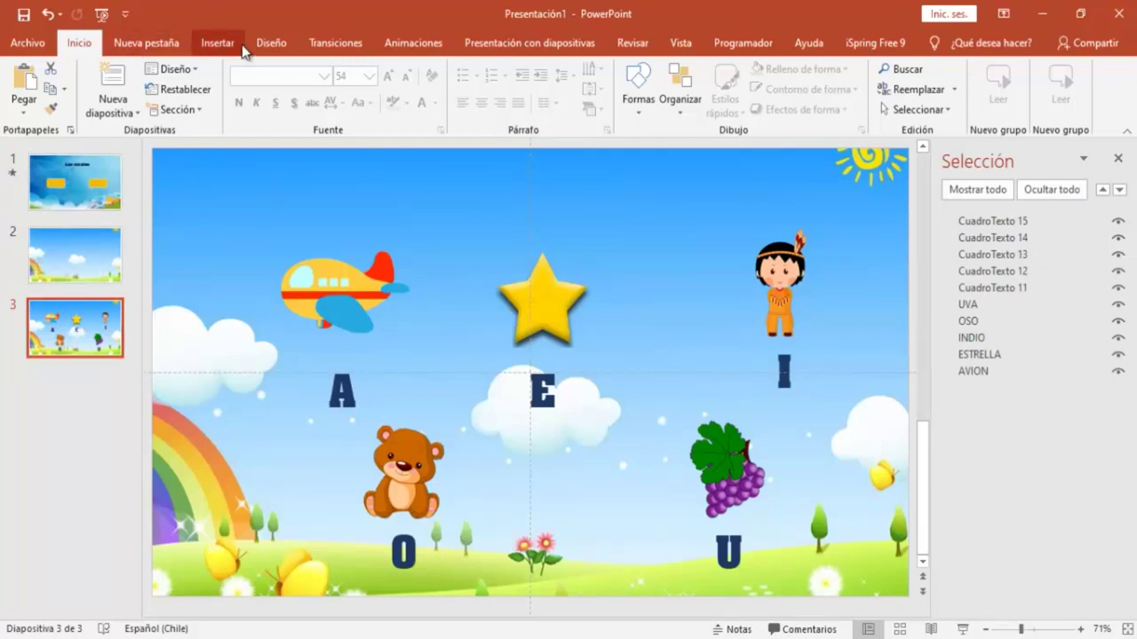
pyautogui.click(218, 42)
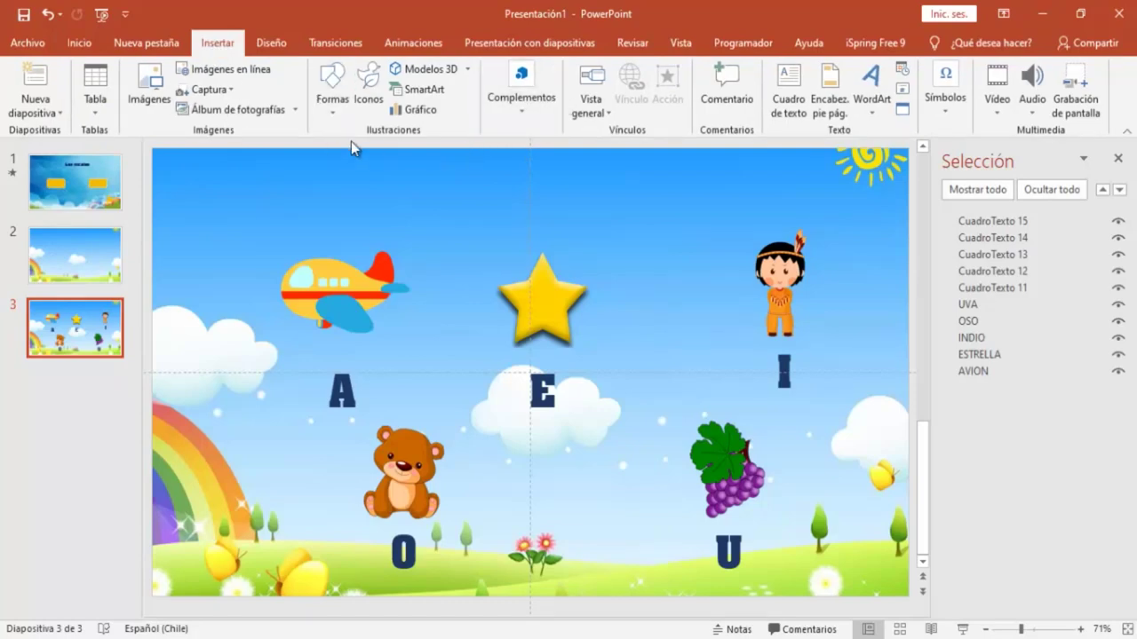
pyautogui.click(334, 108)
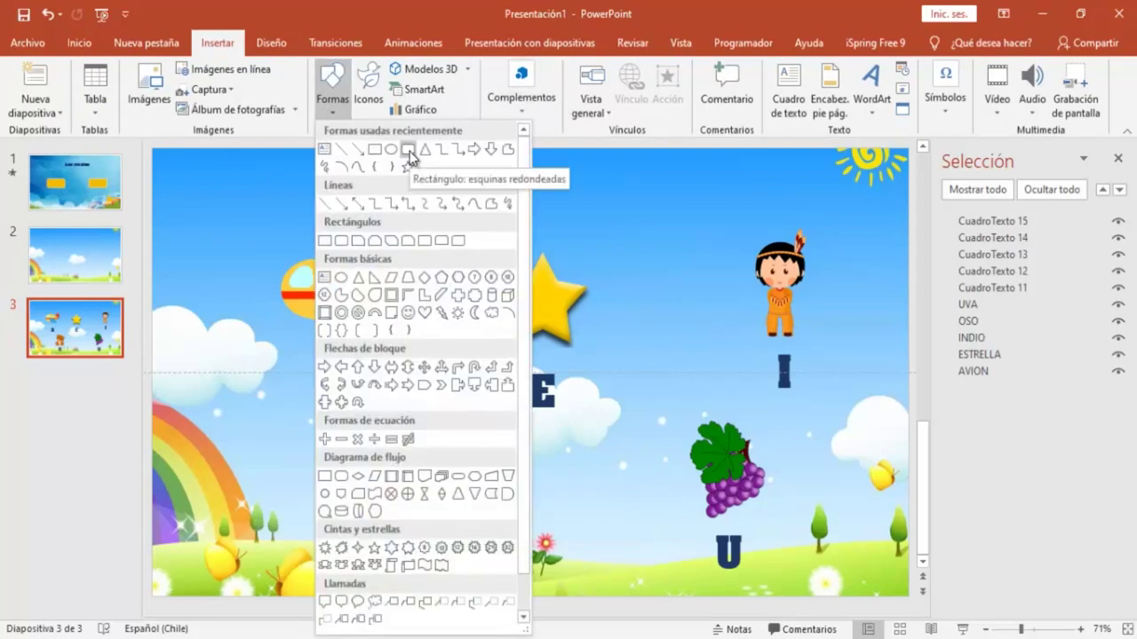
# Draw a small rounded rectangle at the top-left of slide 3 and fill it gold
pyautogui.click(409, 158)
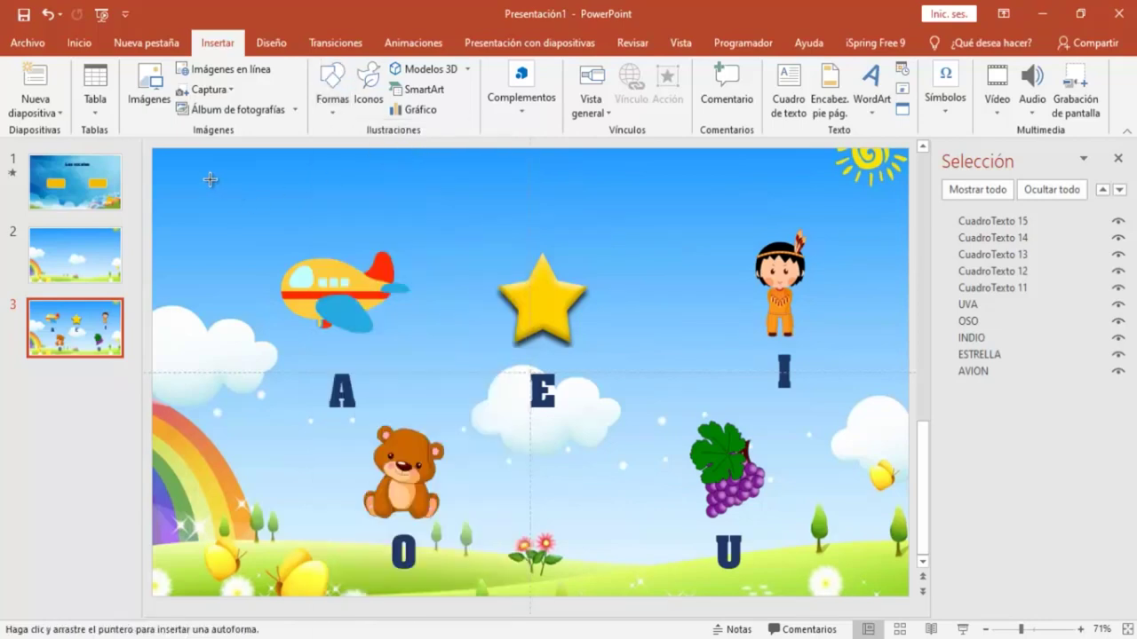
pyautogui.moveTo(191, 174); pyautogui.dragTo(291, 210)
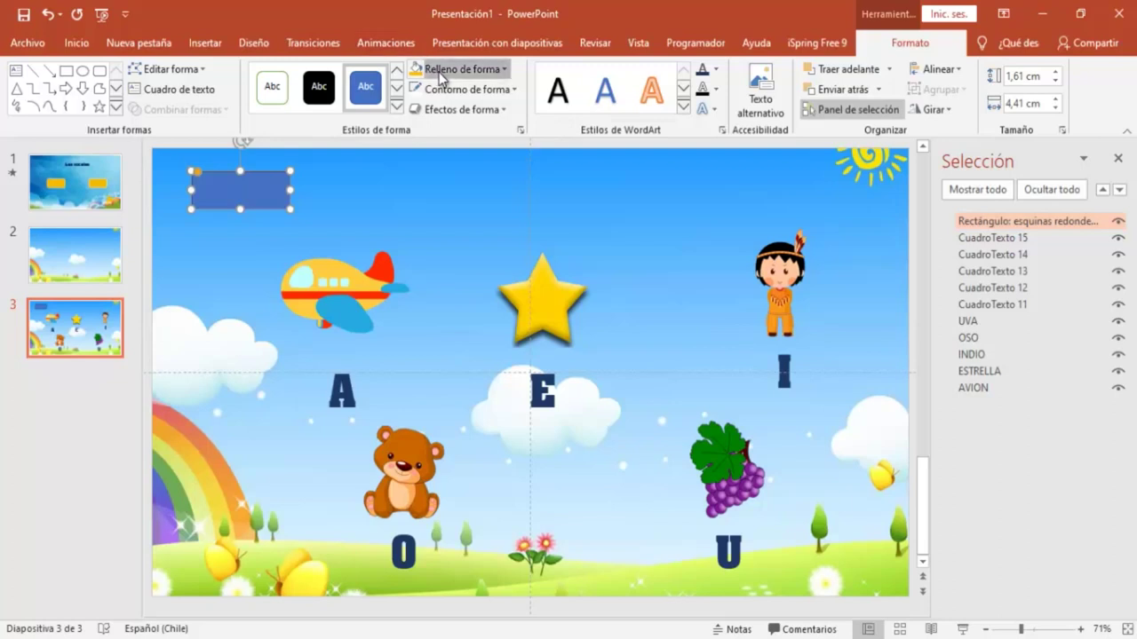
pyautogui.click(438, 69)
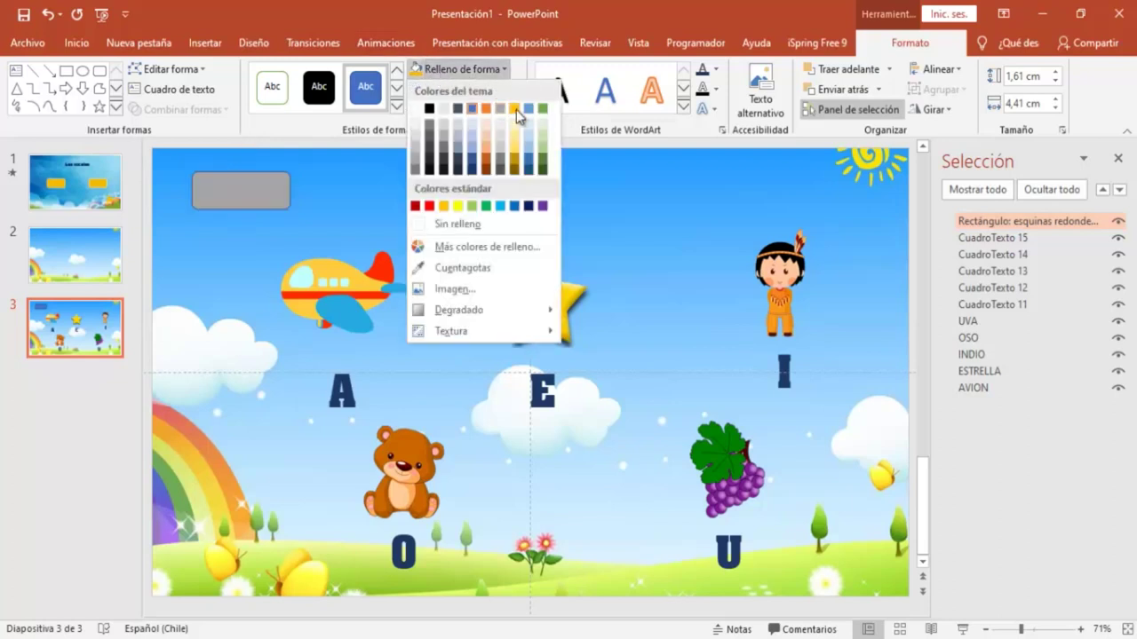
pyautogui.click(515, 108)
# Give the rectangle a thick white outline and browse the shape effects presets
pyautogui.click(453, 90)
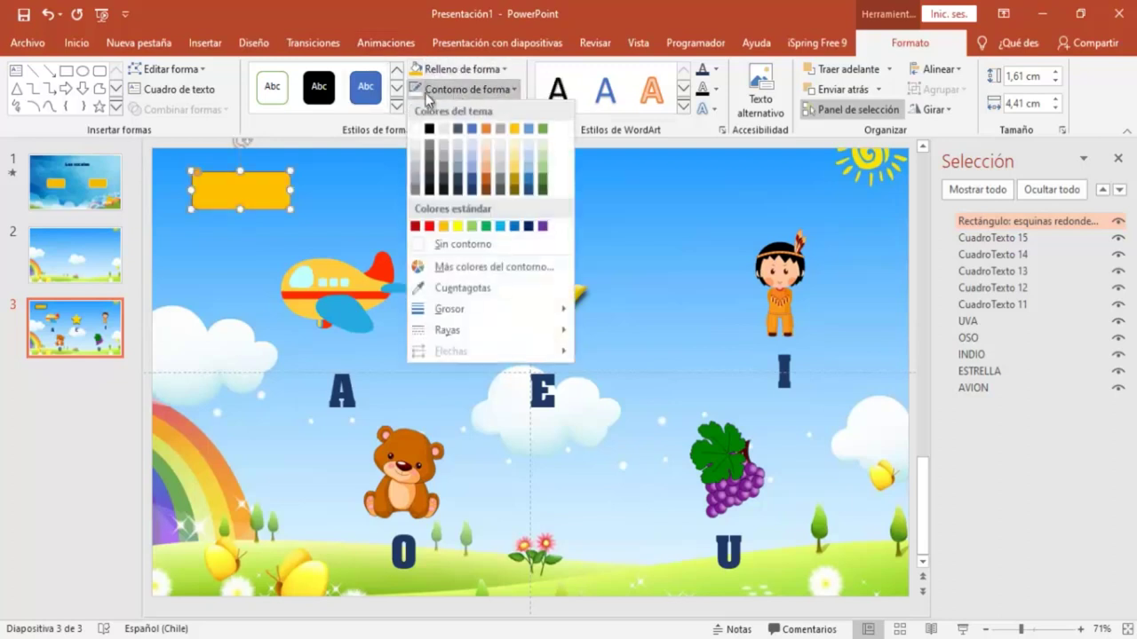
pyautogui.click(419, 93)
pyautogui.click(446, 91)
pyautogui.moveTo(450, 309)
pyautogui.click(658, 464)
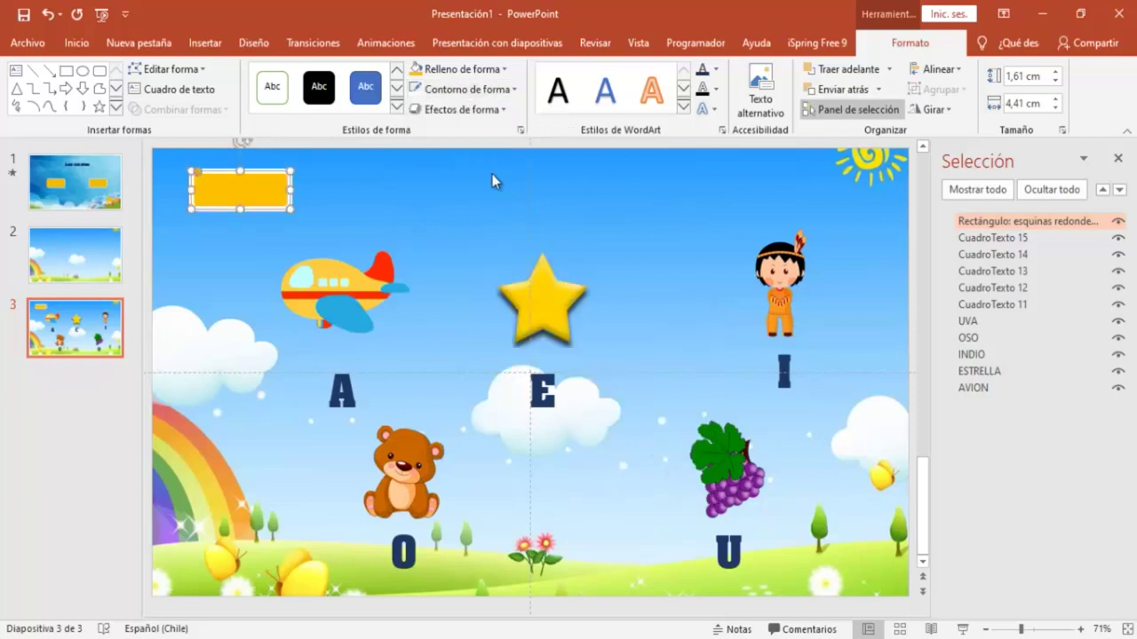
pyautogui.click(438, 111)
pyautogui.moveTo(480, 143)
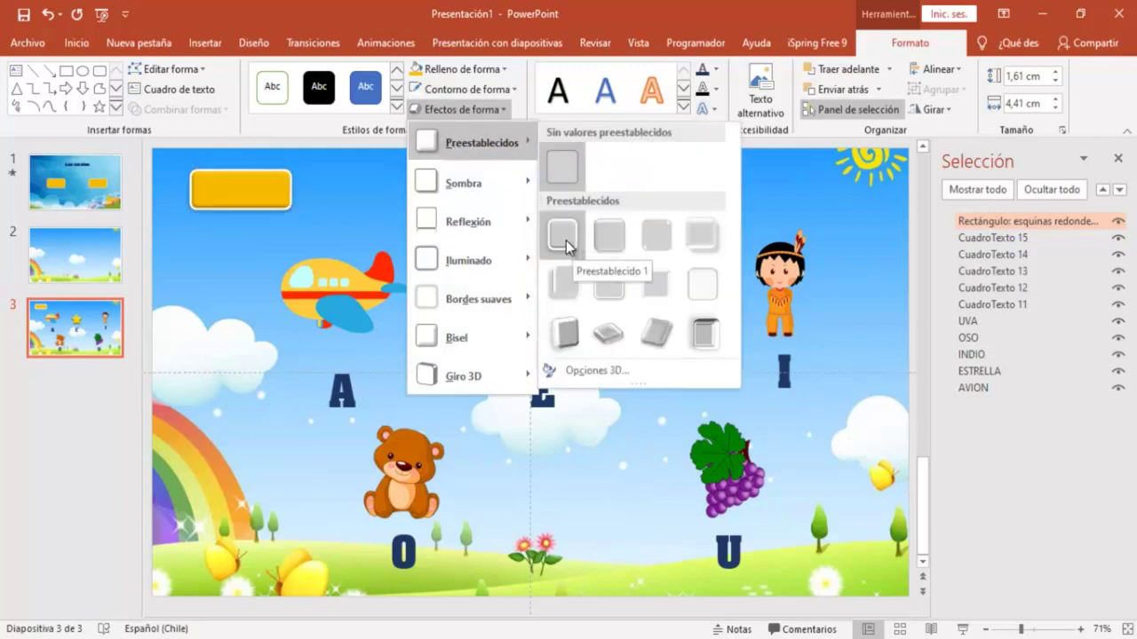
pyautogui.press('Escape')
pyautogui.press('Escape')
pyautogui.press('Escape')
# Type the label 'Inicio' into the gold rectangle on slide 3
pyautogui.rightClick(272, 189)
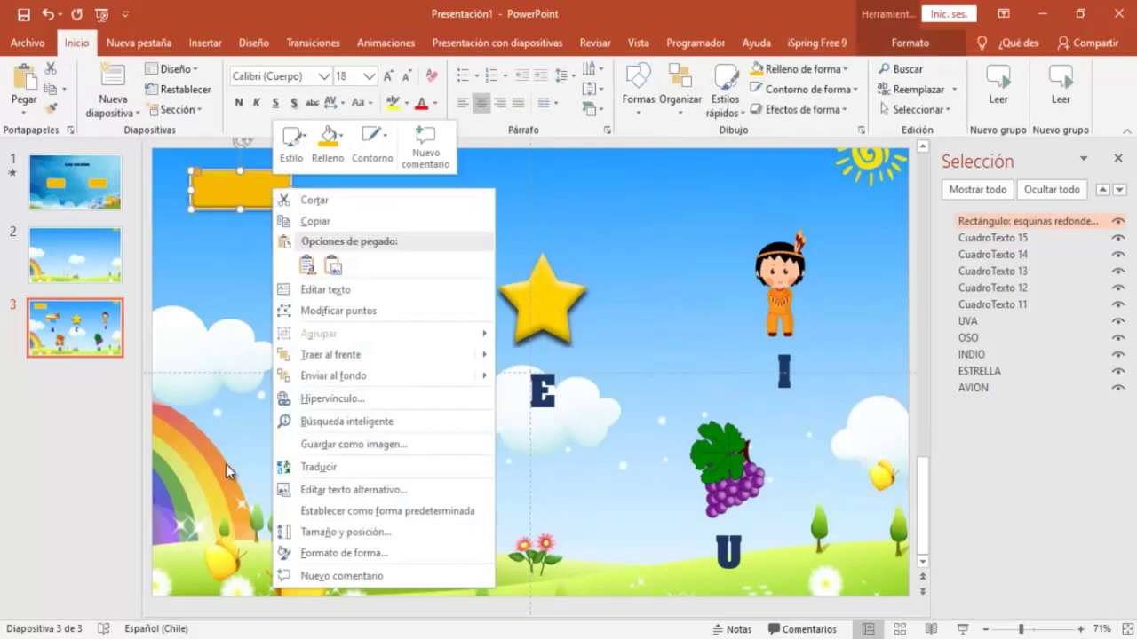
pyautogui.click(310, 292)
pyautogui.write('Inicio')
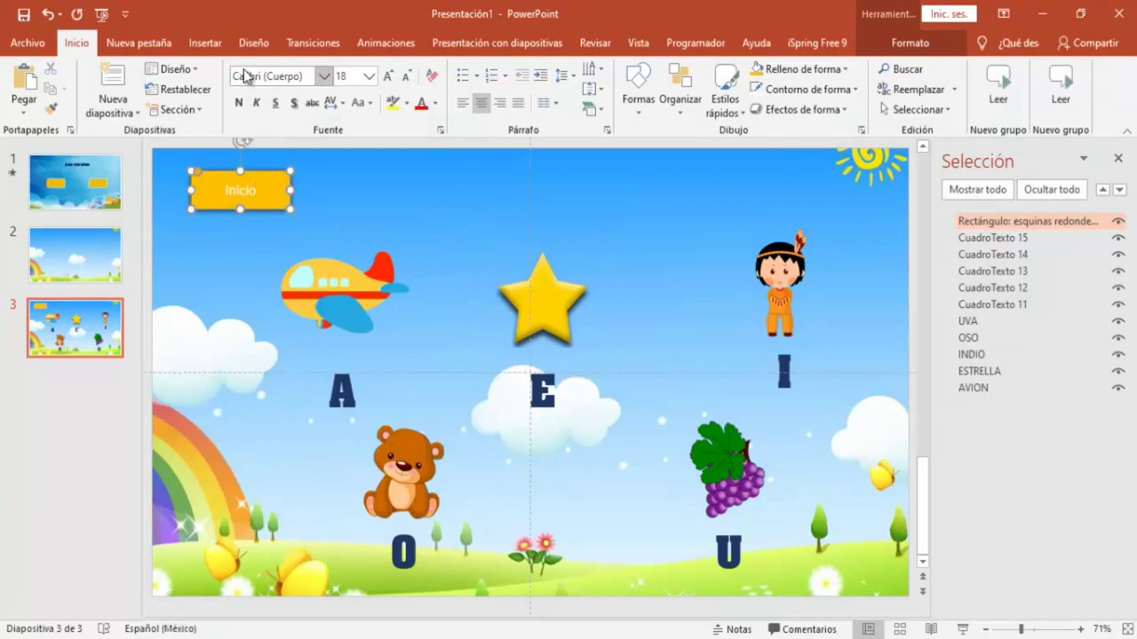
pyautogui.click(374, 227)
# Give the Inicio button a click action hyperlinking to slide 1, then start the slide show
pyautogui.click(279, 182)
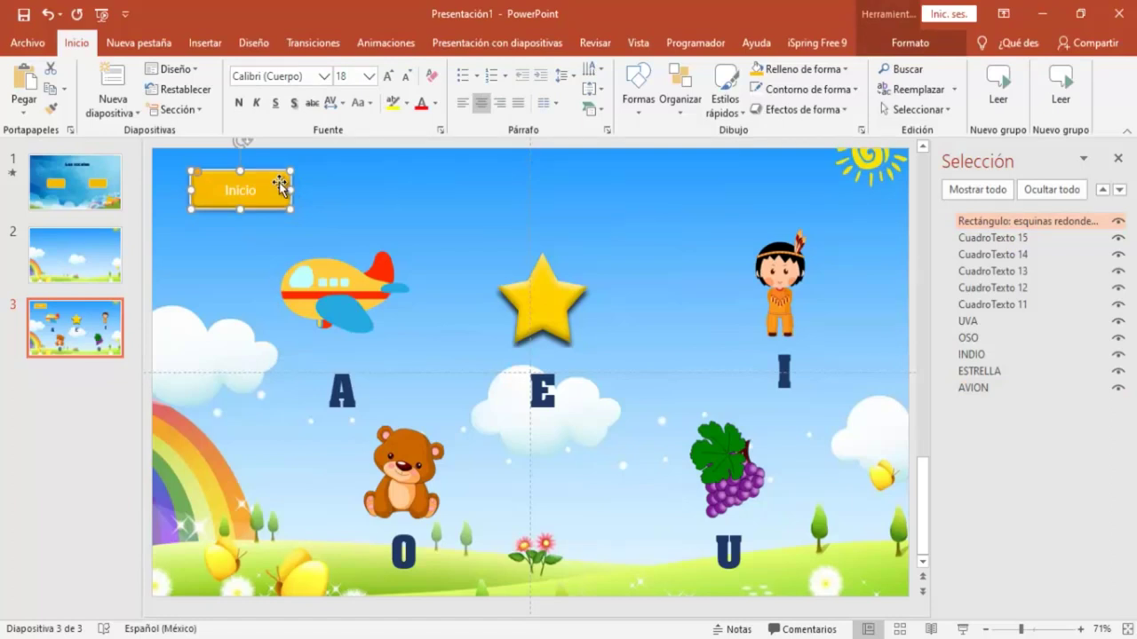
pyautogui.click(205, 43)
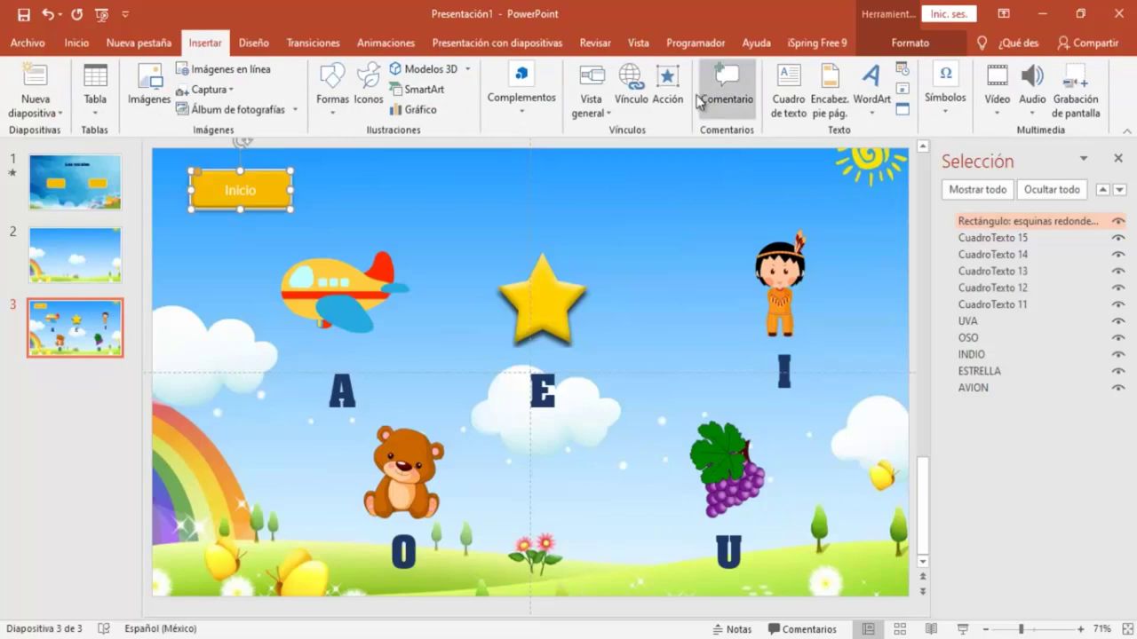
pyautogui.click(667, 85)
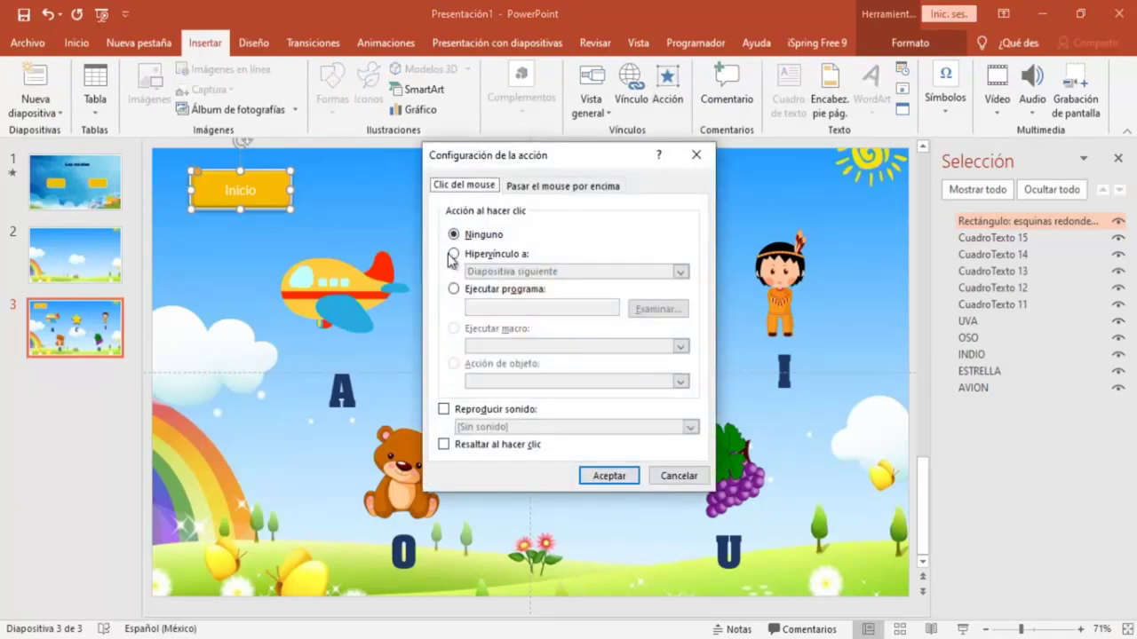
pyautogui.click(453, 255)
pyautogui.click(680, 272)
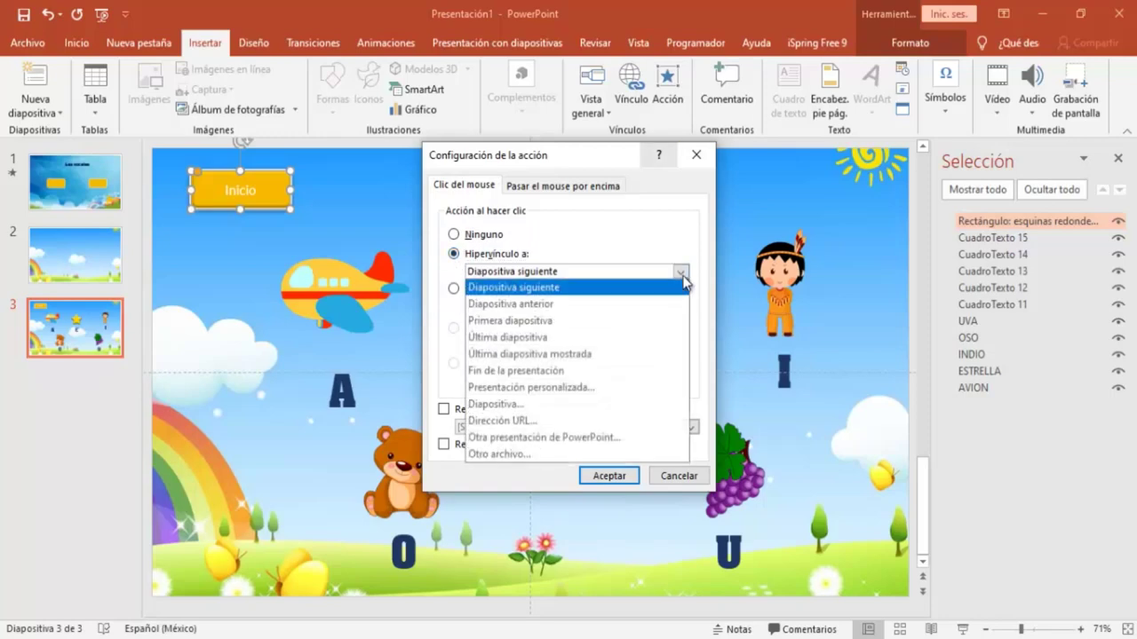
pyautogui.click(494, 405)
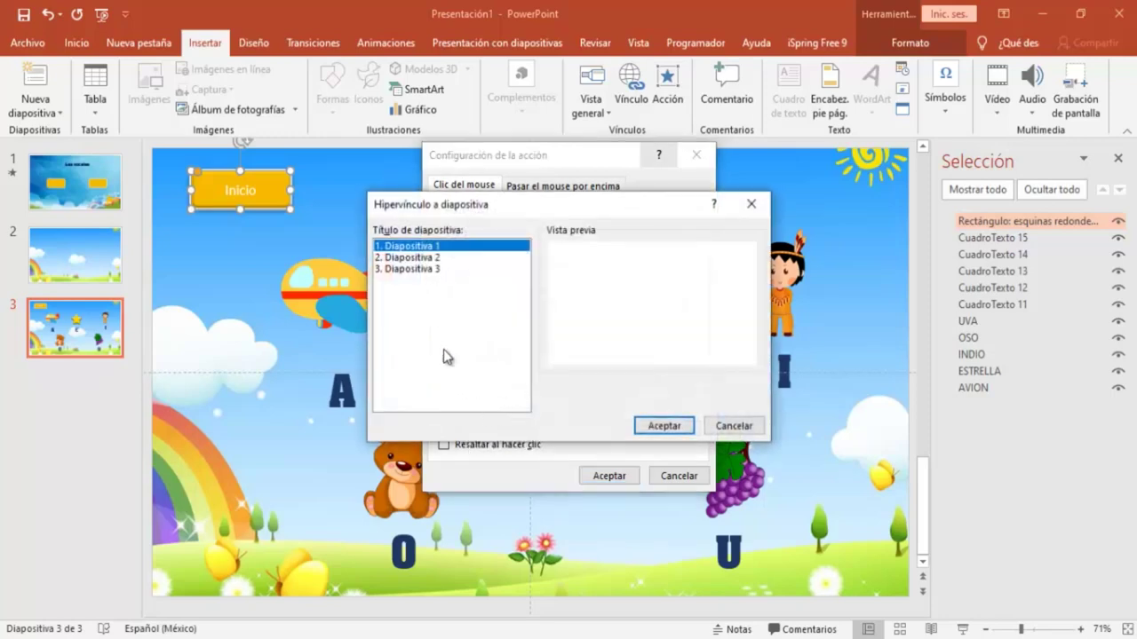
pyautogui.click(420, 252)
pyautogui.click(662, 426)
pyautogui.click(607, 477)
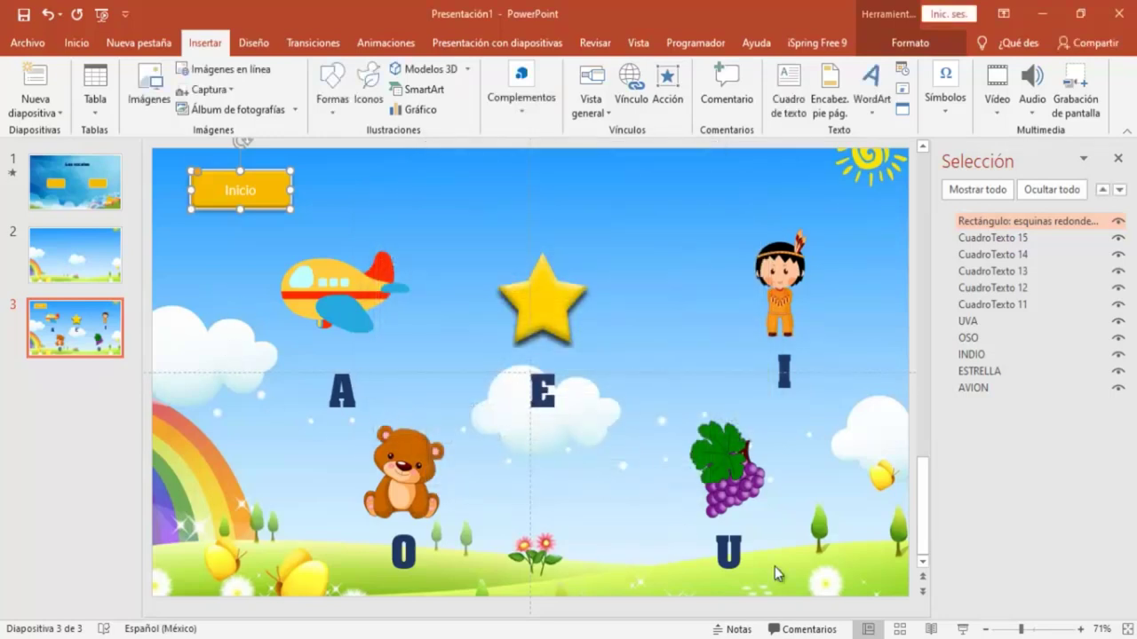
pyautogui.click(961, 628)
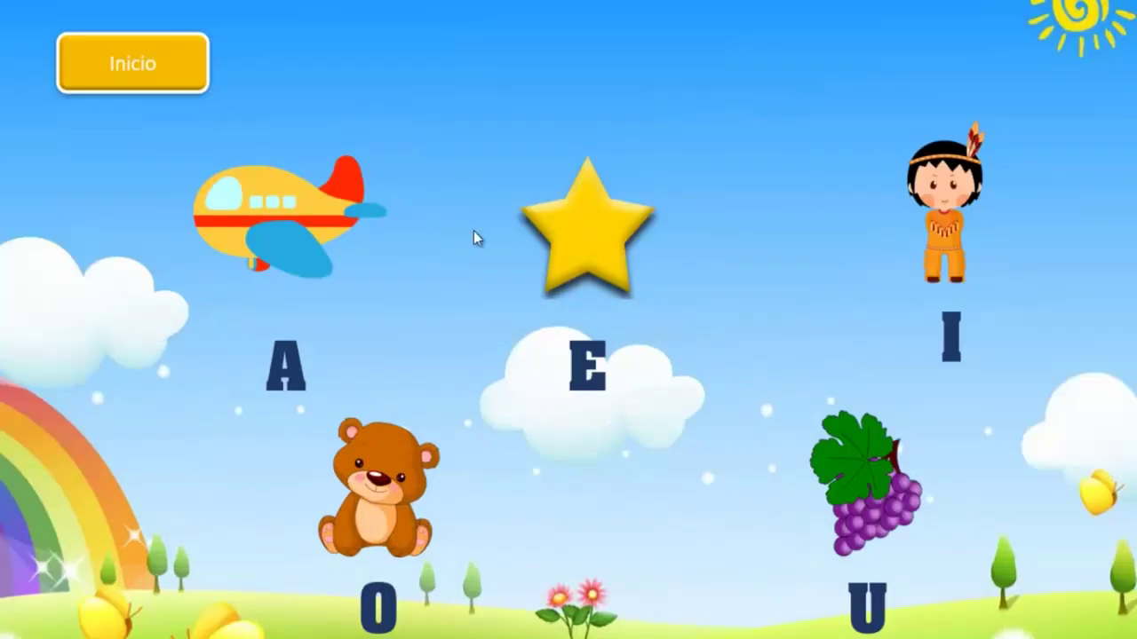
# Confirm Inicio jumps to slide 1, exit the show, and select slide 1's left gold button
pyautogui.click(143, 87)
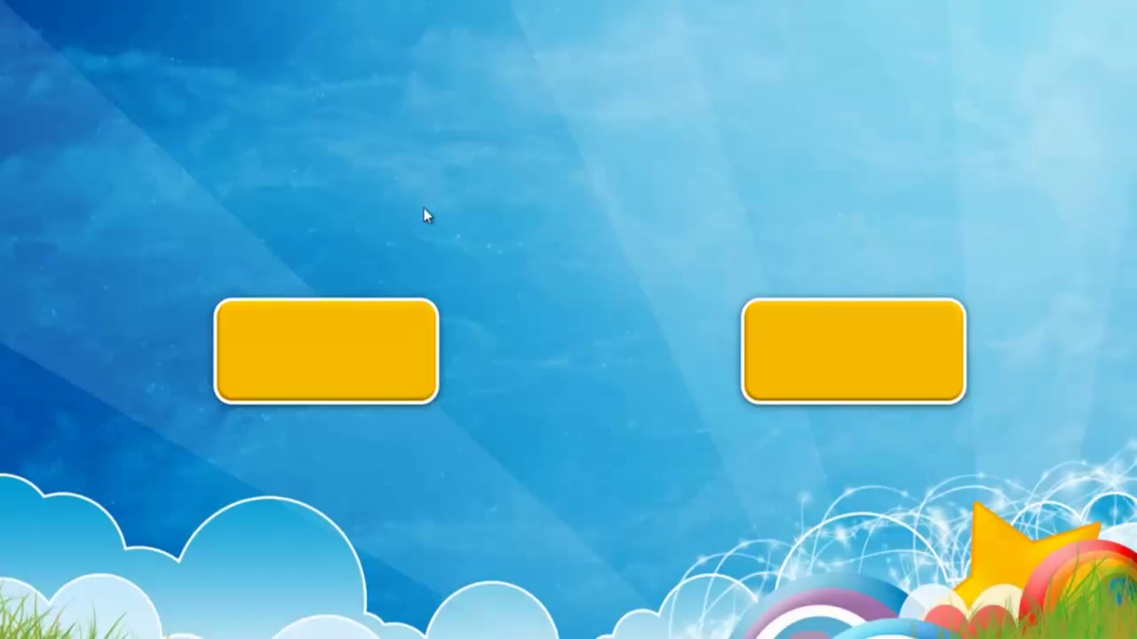
pyautogui.press('Escape')
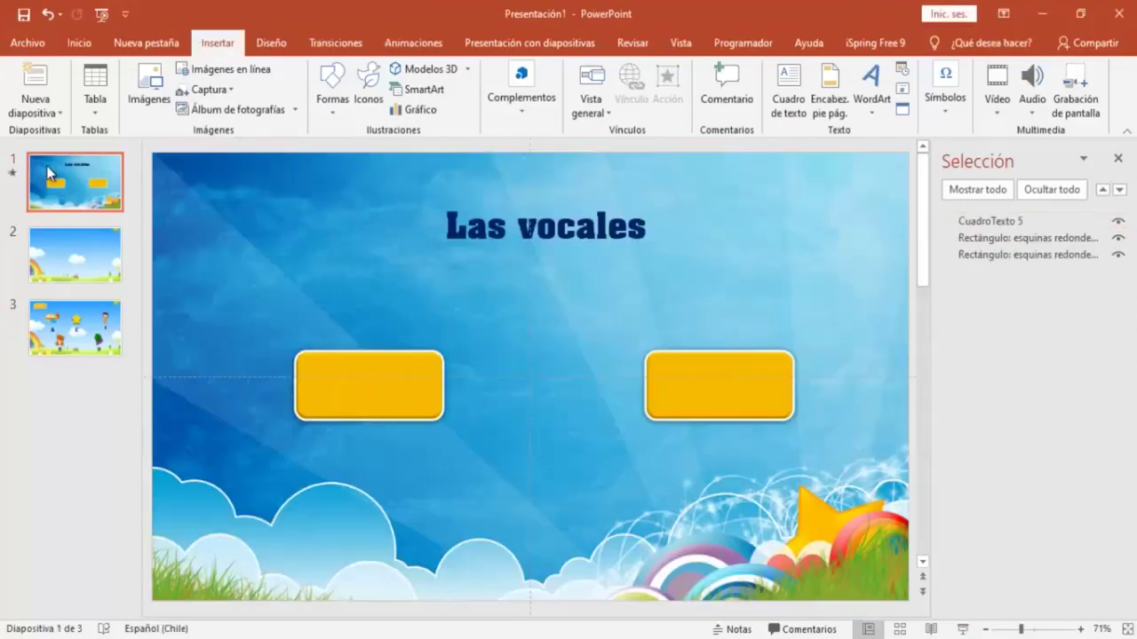
pyautogui.click(419, 394)
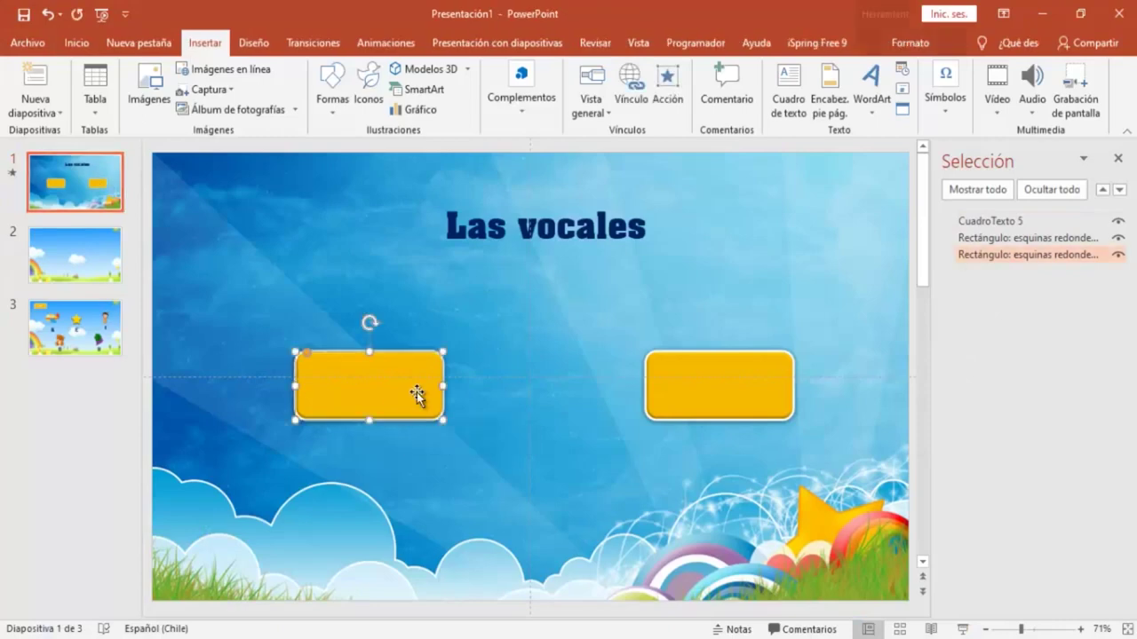
# Type 'Las vocales' into slide 1's left gold button and select that text
pyautogui.rightClick(417, 392)
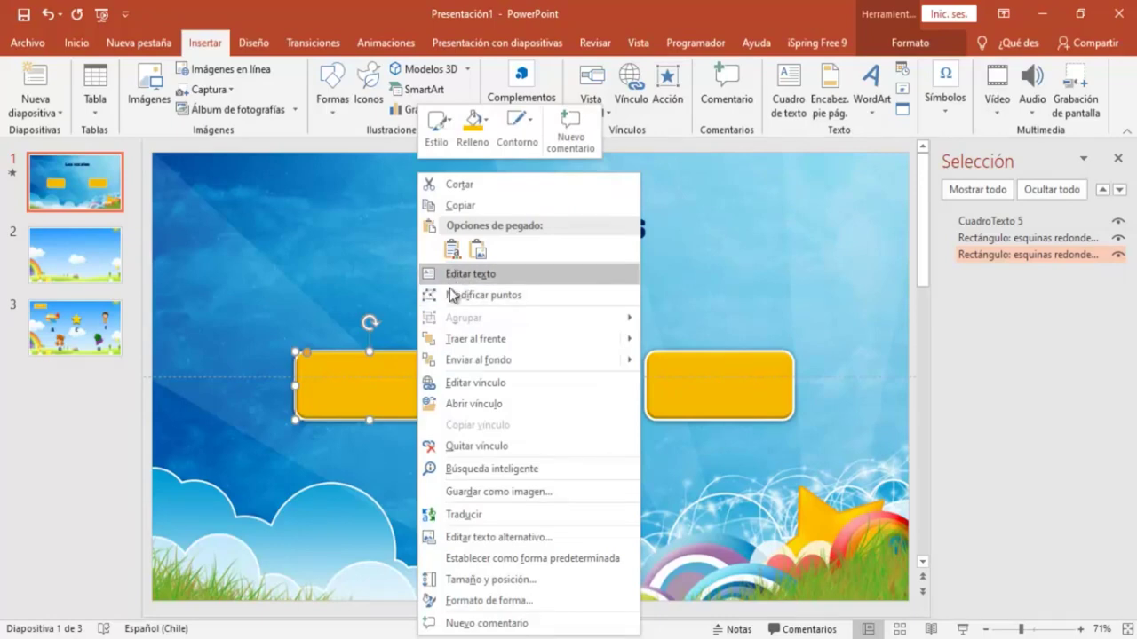
pyautogui.click(456, 277)
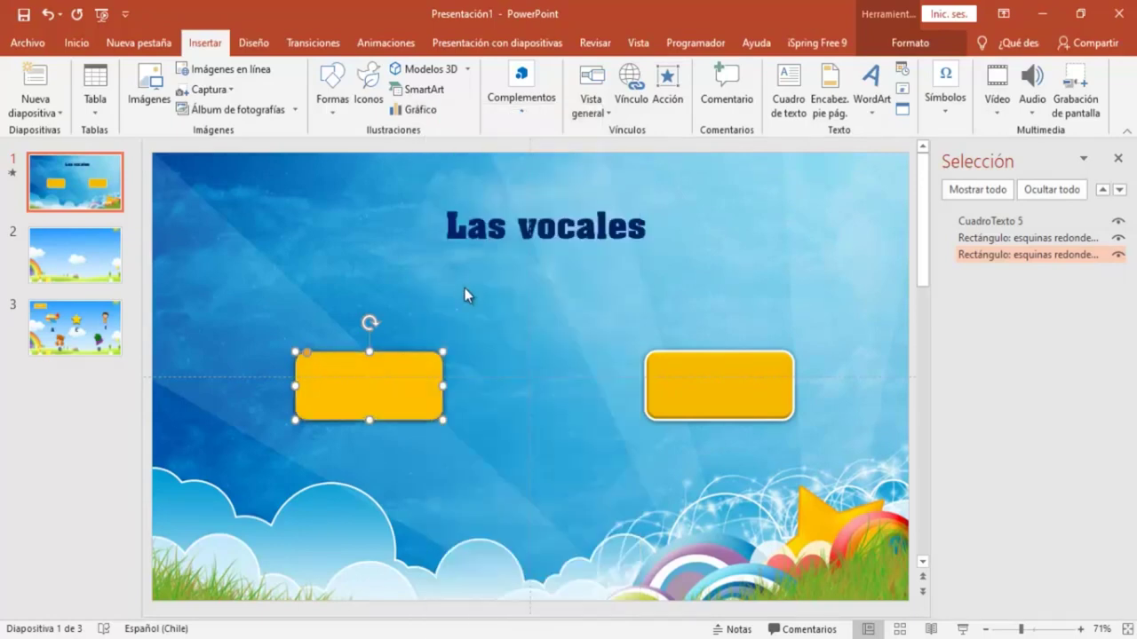
pyautogui.write('Las vocales')
pyautogui.moveTo(337, 386); pyautogui.dragTo(404, 385)
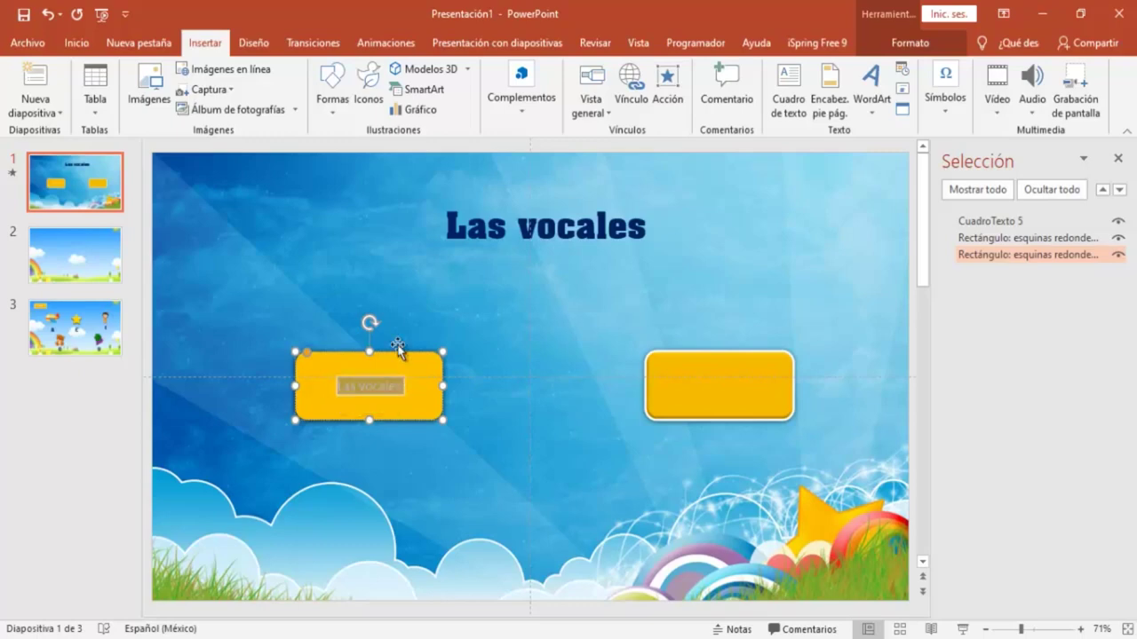
pyautogui.click(77, 43)
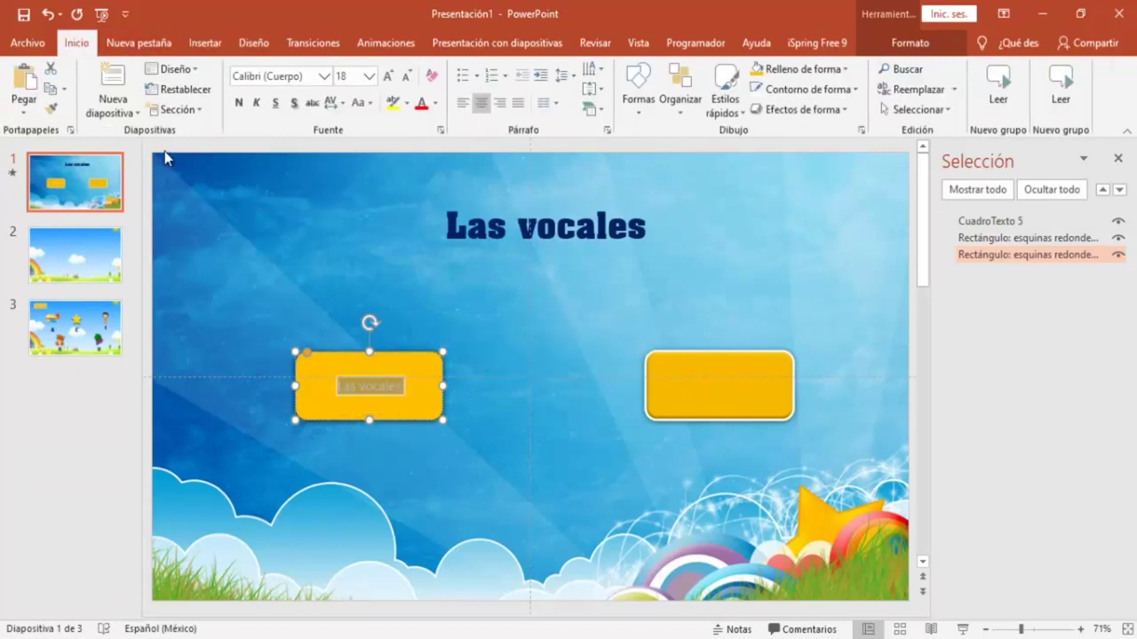
# Bold the 'Las vocales' label, then test that it opens the vowels slide and Inicio returns
pyautogui.click(242, 106)
pyautogui.click(360, 277)
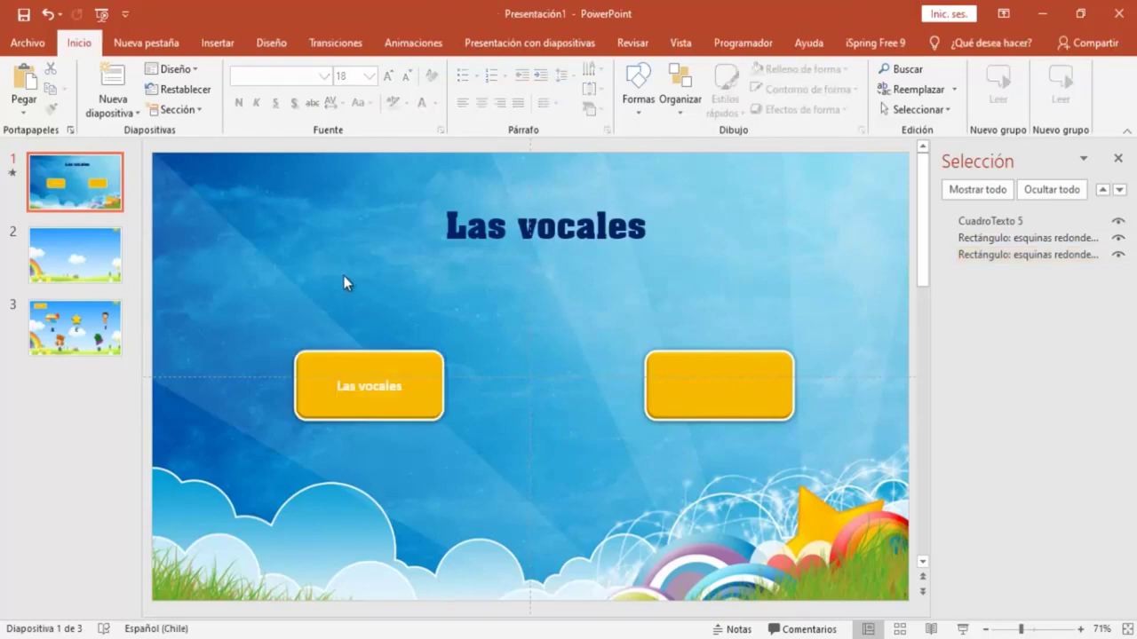
pyautogui.click(962, 629)
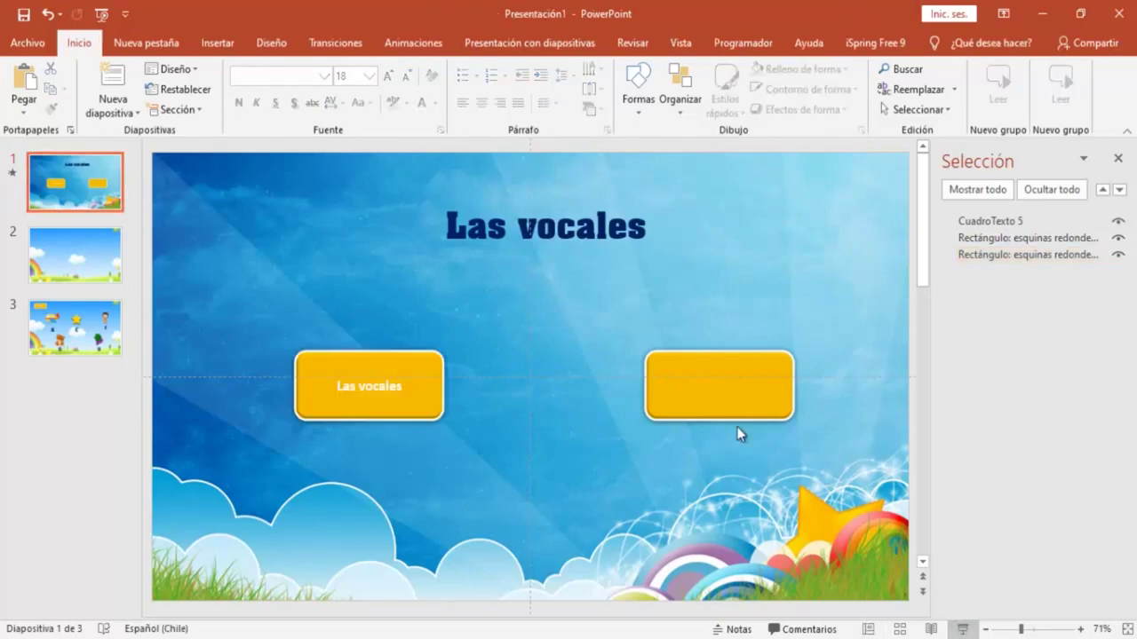
pyautogui.click(338, 346)
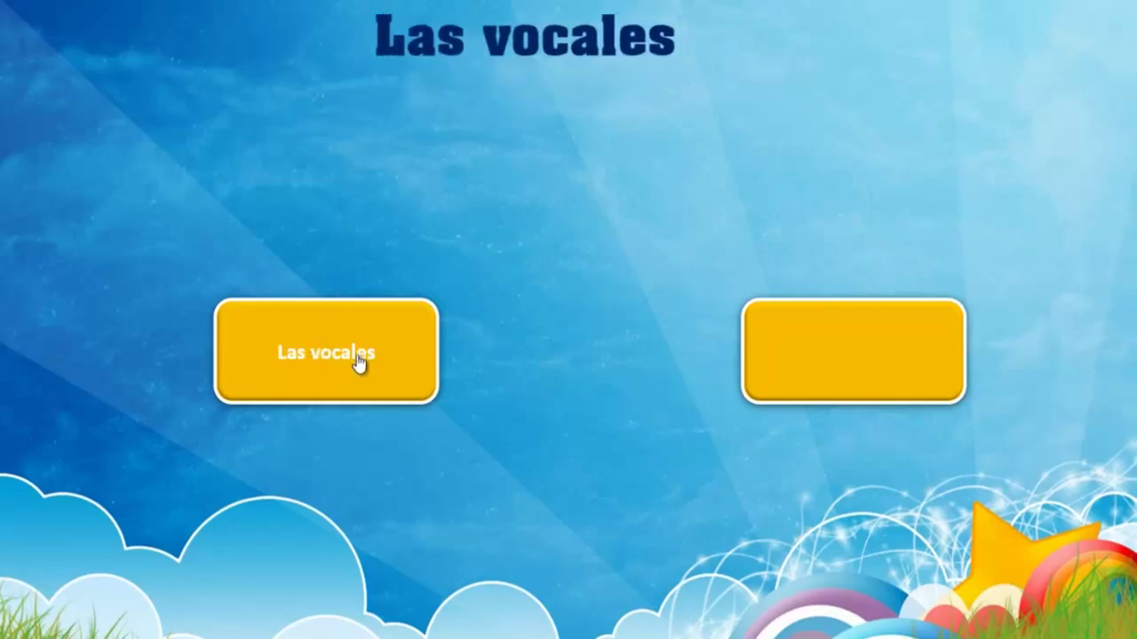
pyautogui.click(344, 353)
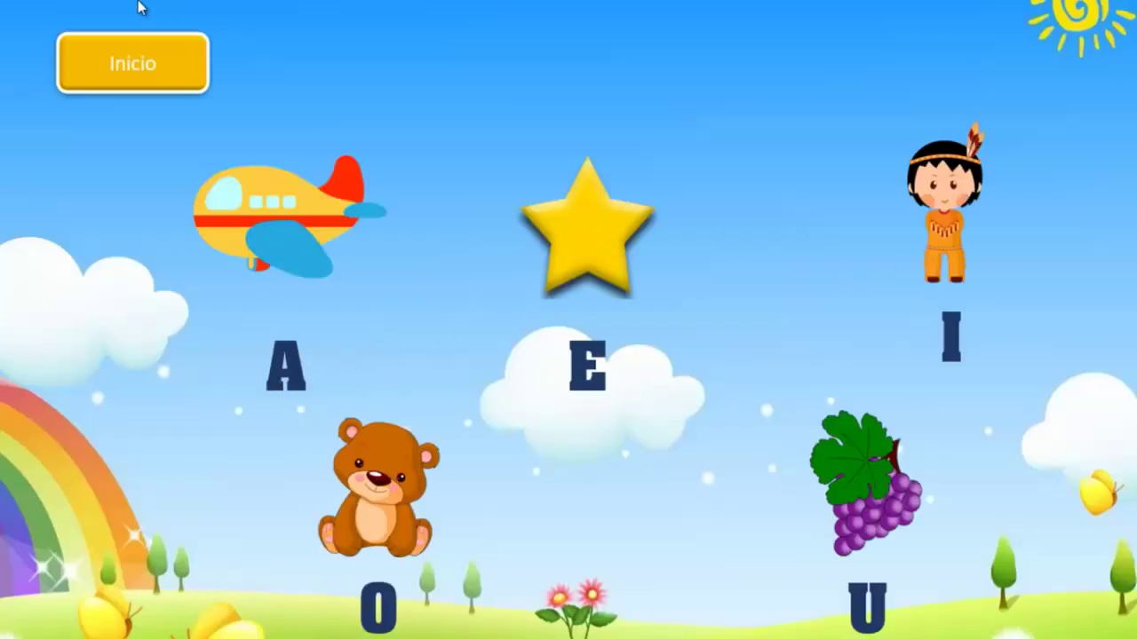
pyautogui.click(142, 89)
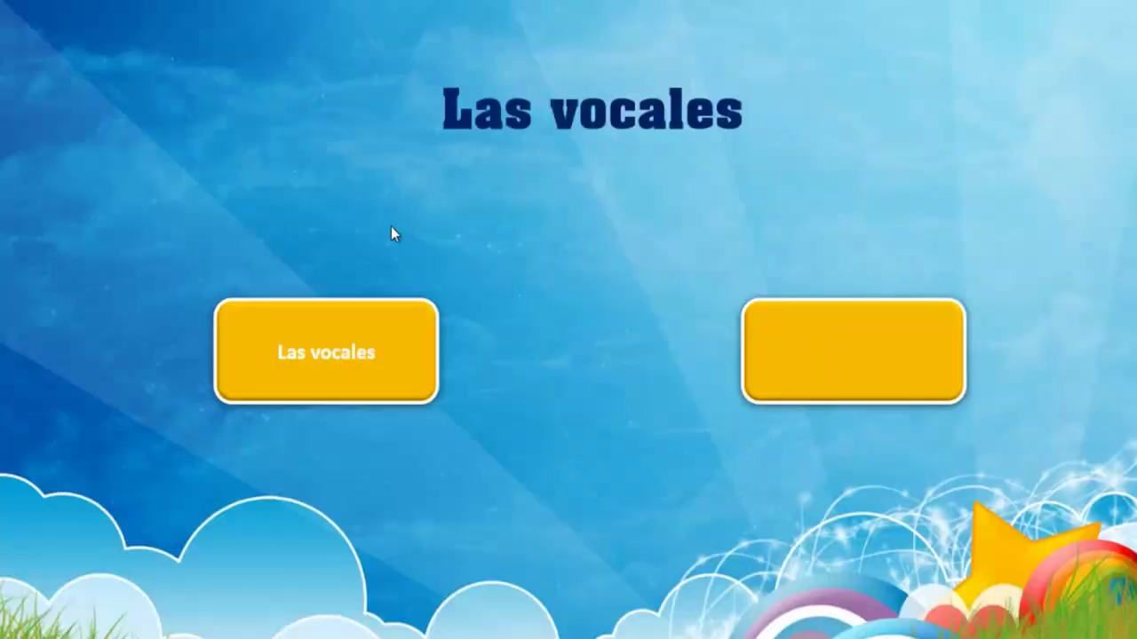